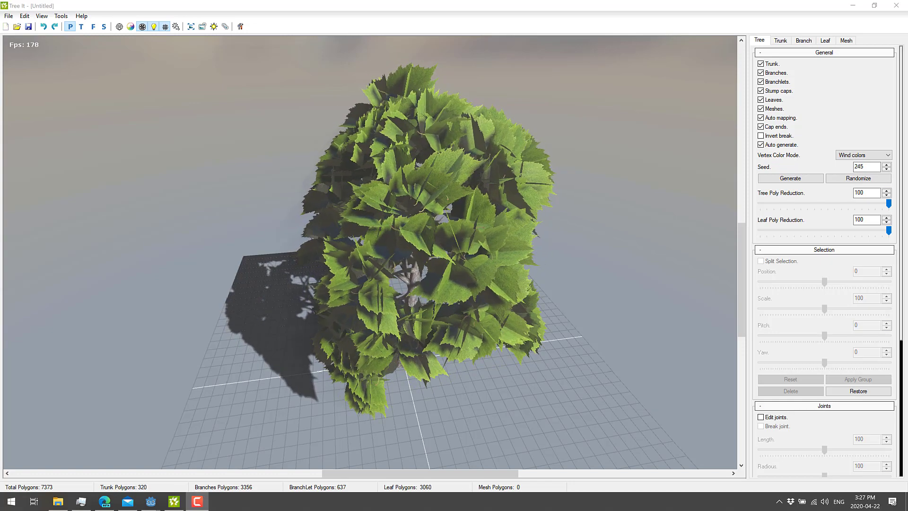
Start a new tree in place of the current leafy one.
drag(407, 219, 362, 224)
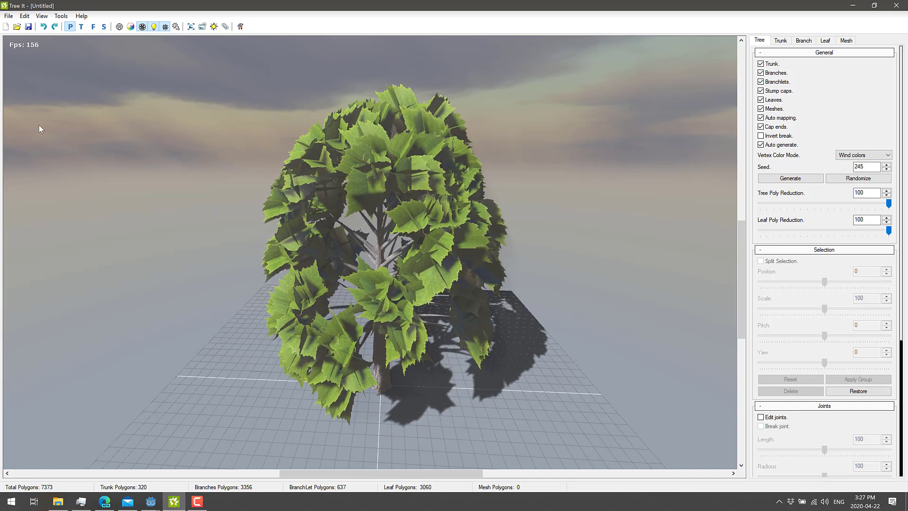
click(6, 26)
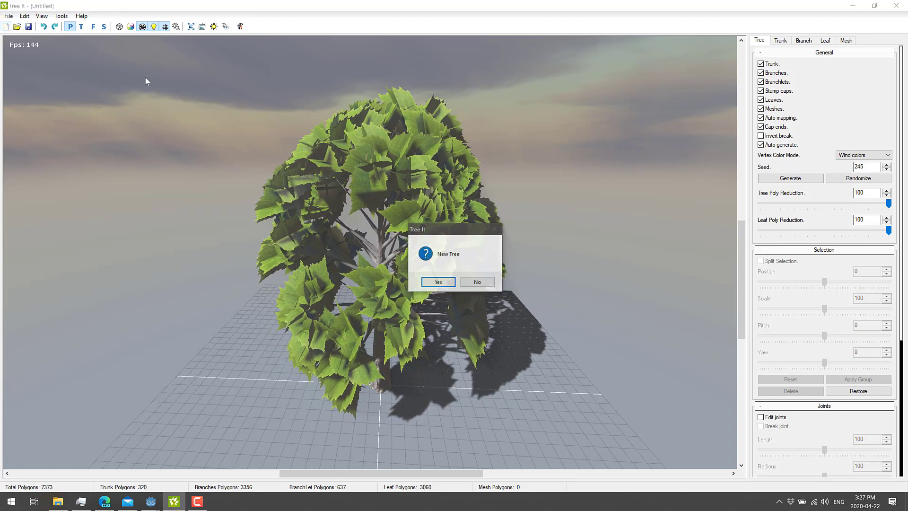
click(438, 282)
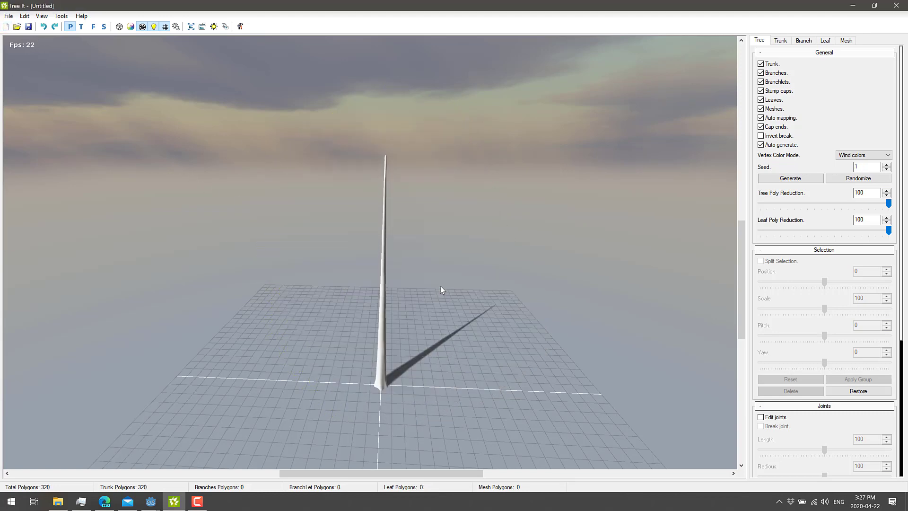
drag(447, 298, 403, 182)
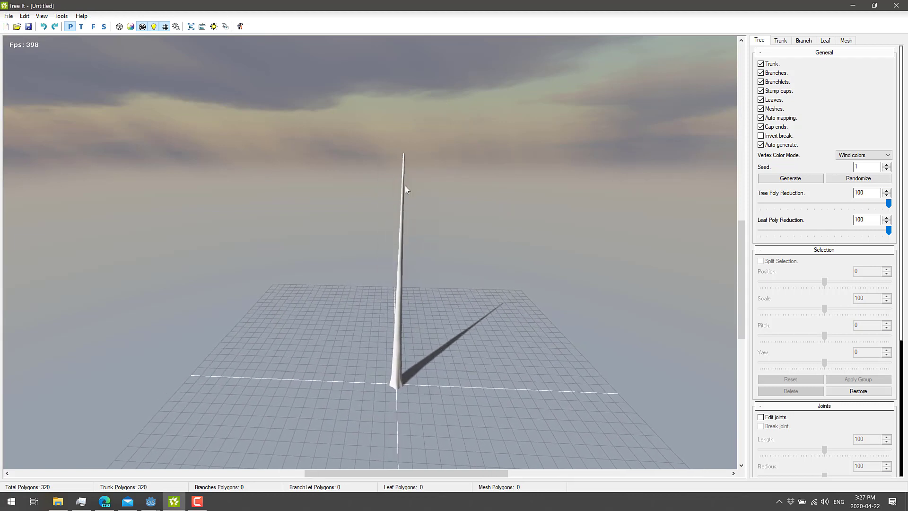
Switch the viewport lighting and the ground grid off and back on.
click(153, 26)
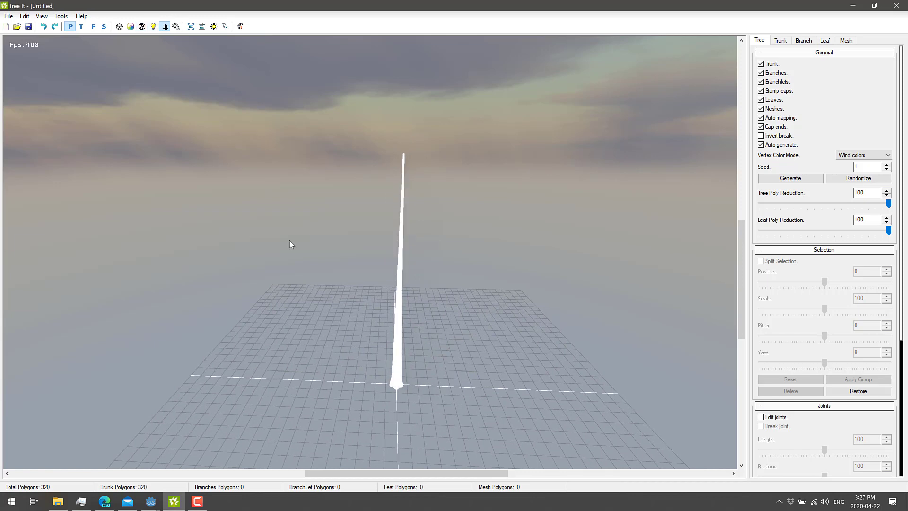
click(153, 27)
click(165, 27)
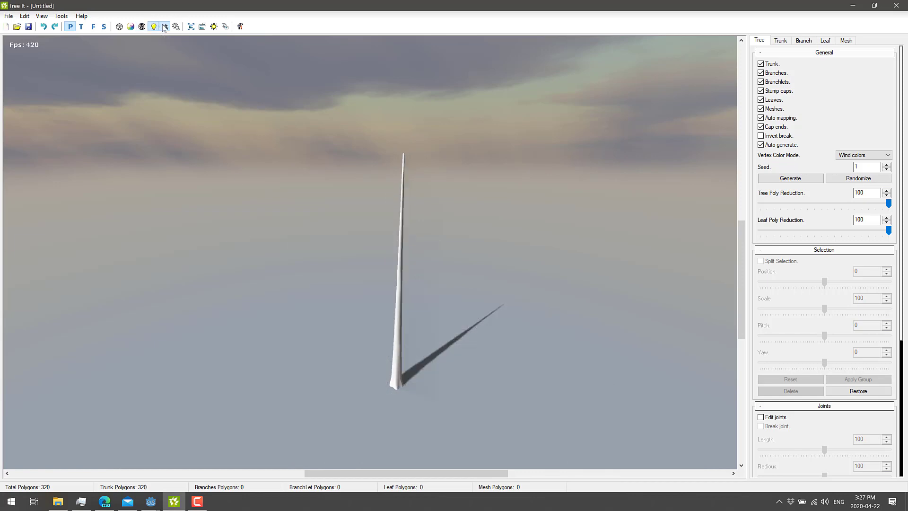
click(165, 26)
drag(503, 330, 466, 342)
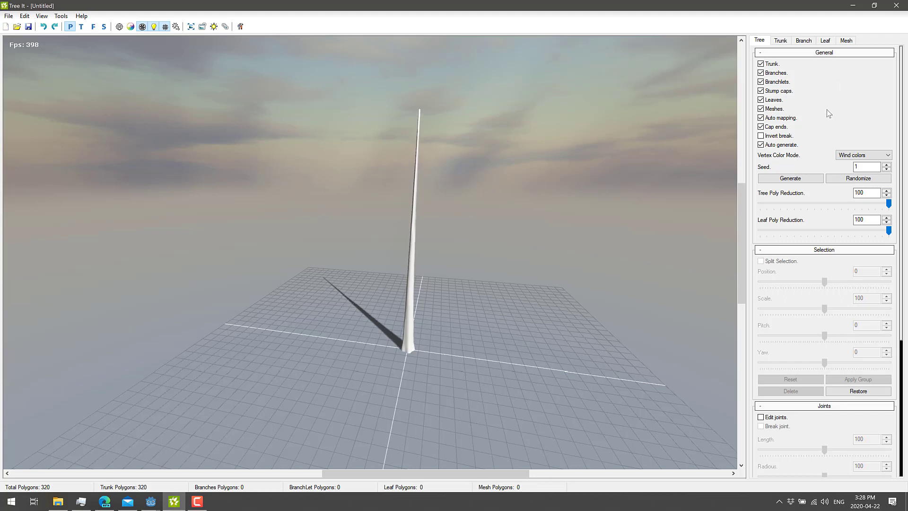
Assign bark03.png as the trunk's base and blend textures and stump02.png as its stump texture.
click(780, 41)
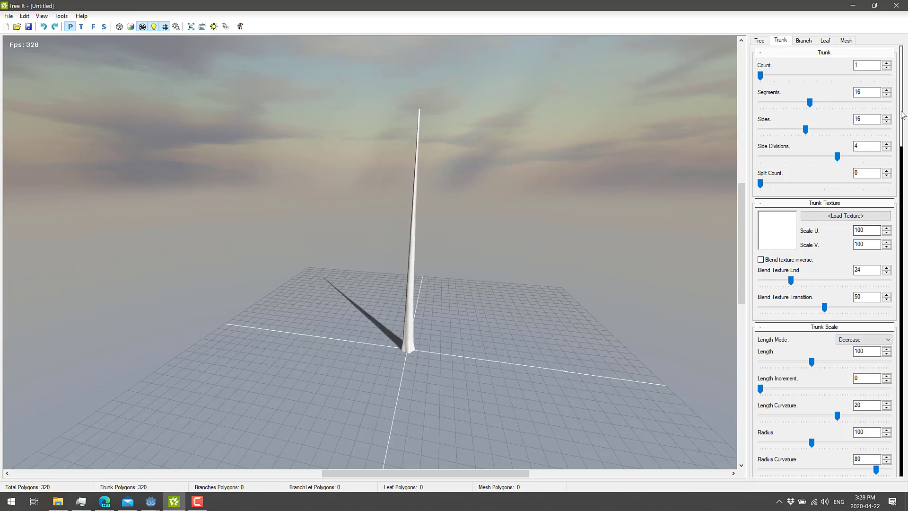
drag(902, 115, 904, 296)
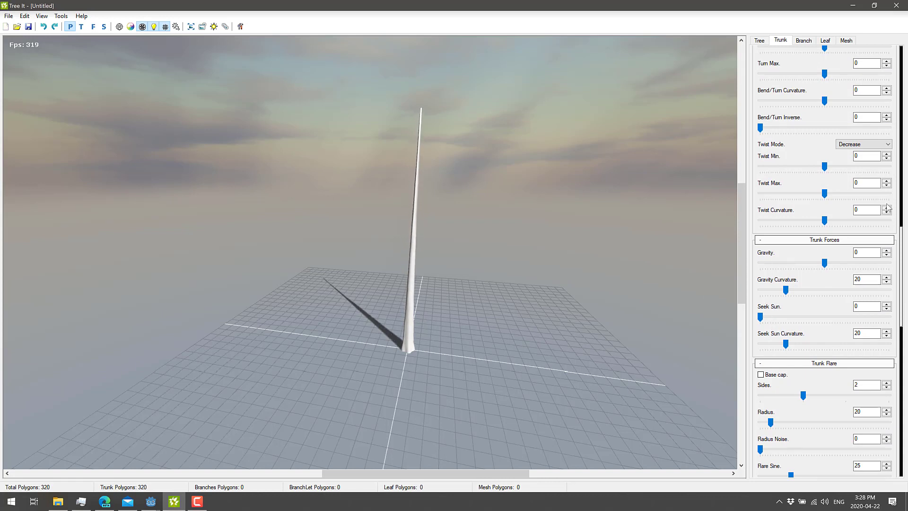
drag(903, 243, 904, 52)
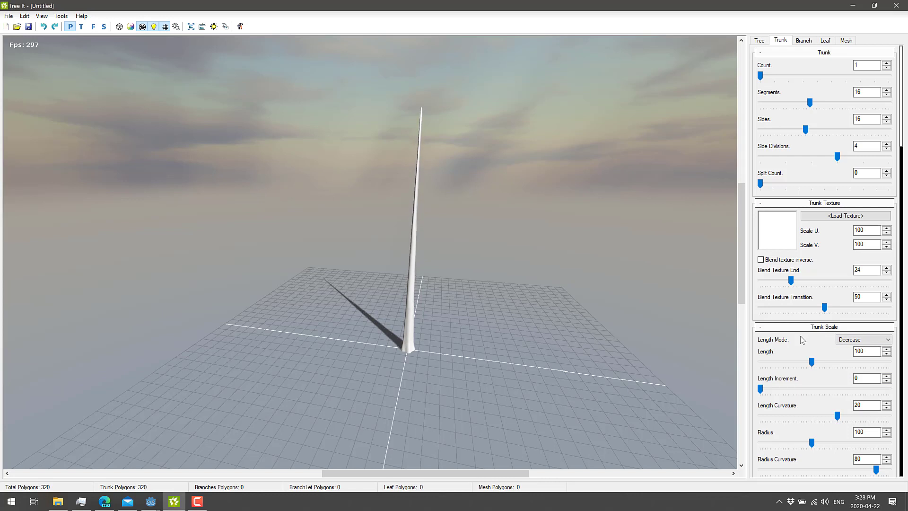
click(854, 218)
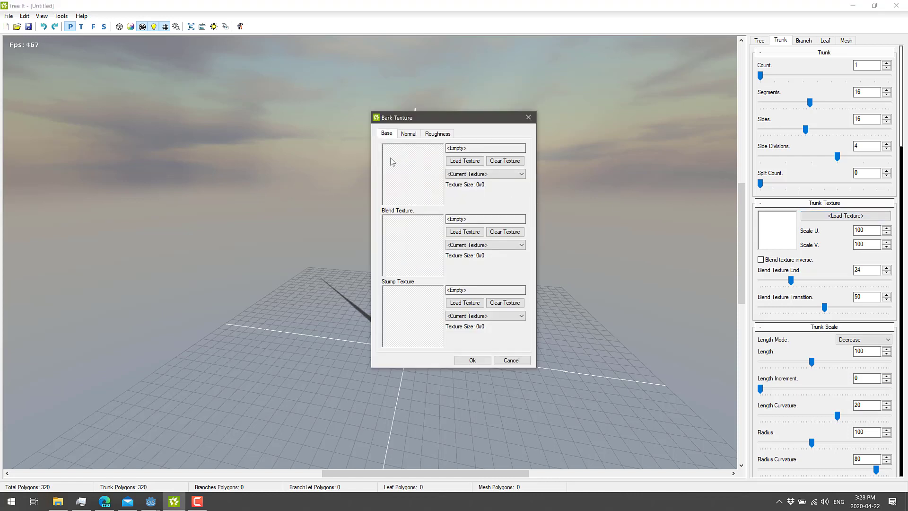
click(502, 175)
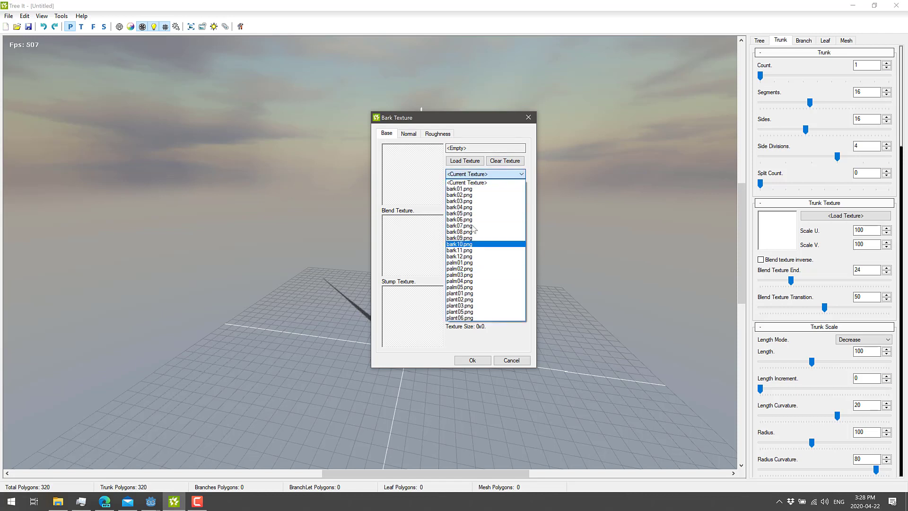
click(461, 202)
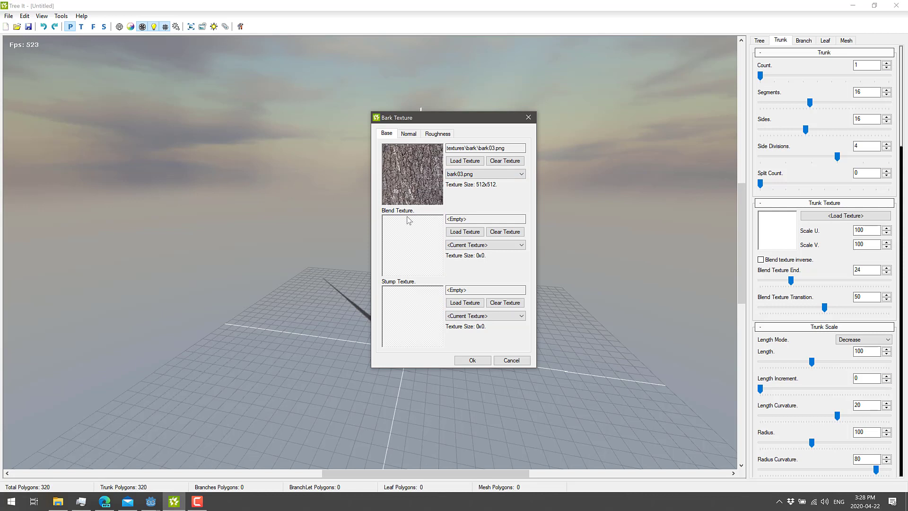
click(520, 245)
click(478, 273)
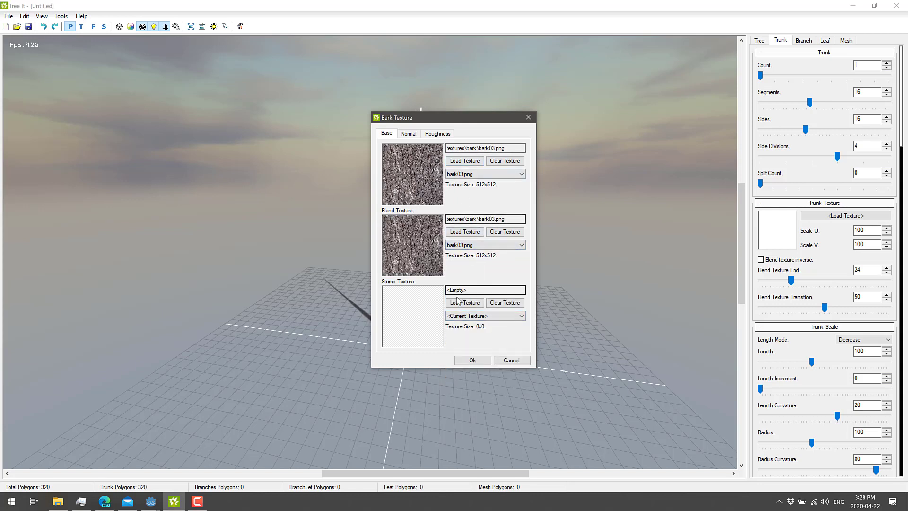
click(522, 316)
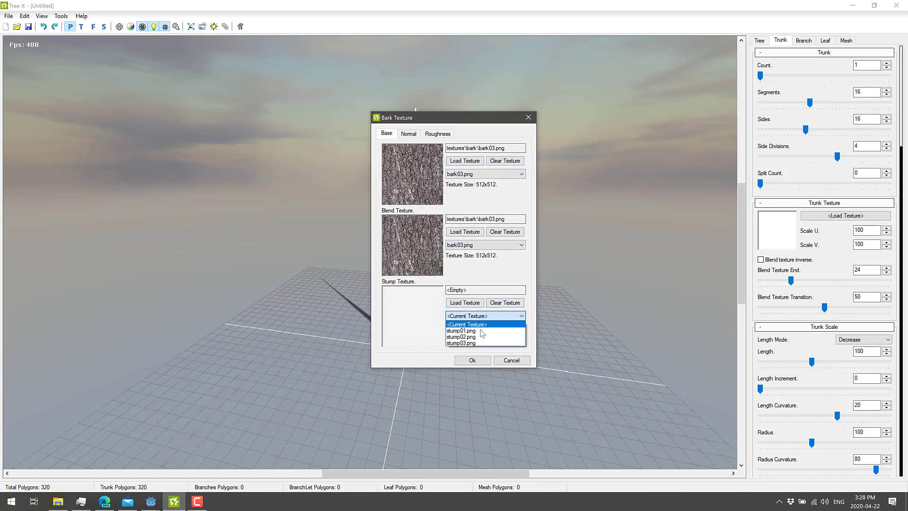
click(466, 337)
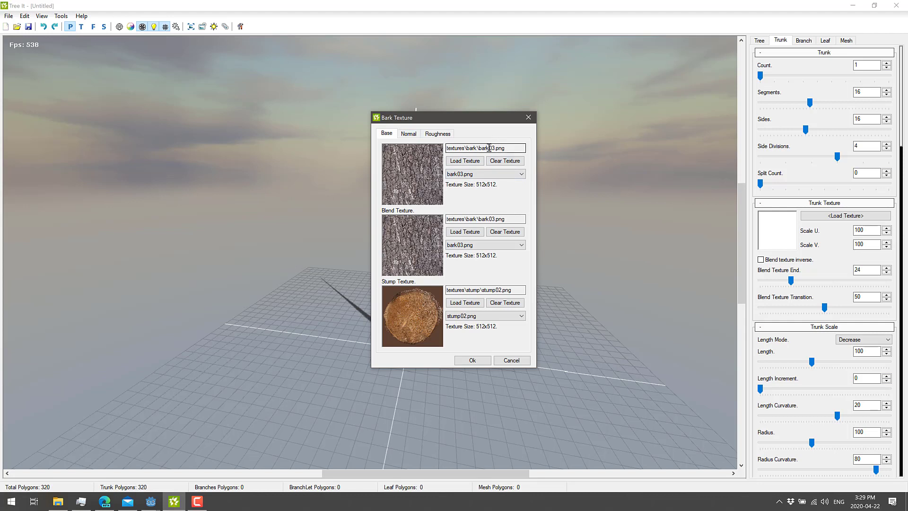
Assign the trunk's normal maps: bark03_n.png for the bark and blend textures, stump02_n.png for the stump.
click(408, 135)
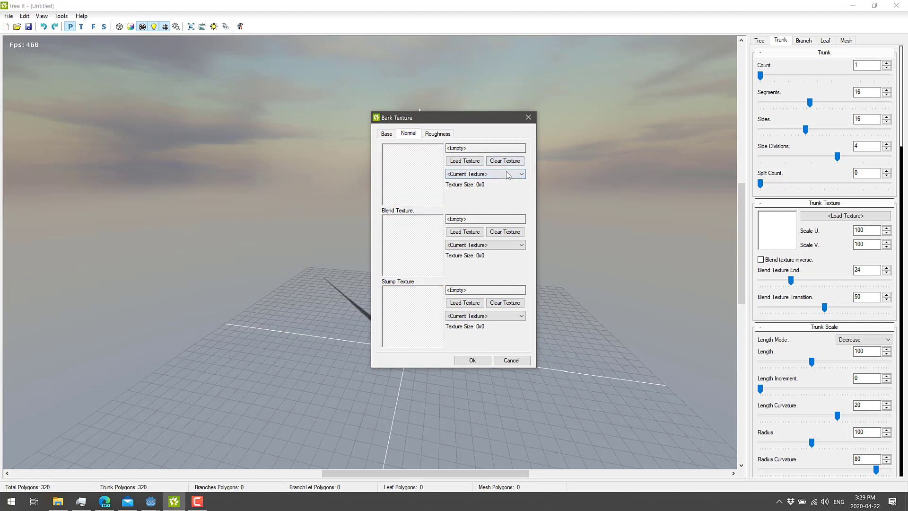
click(508, 175)
click(482, 201)
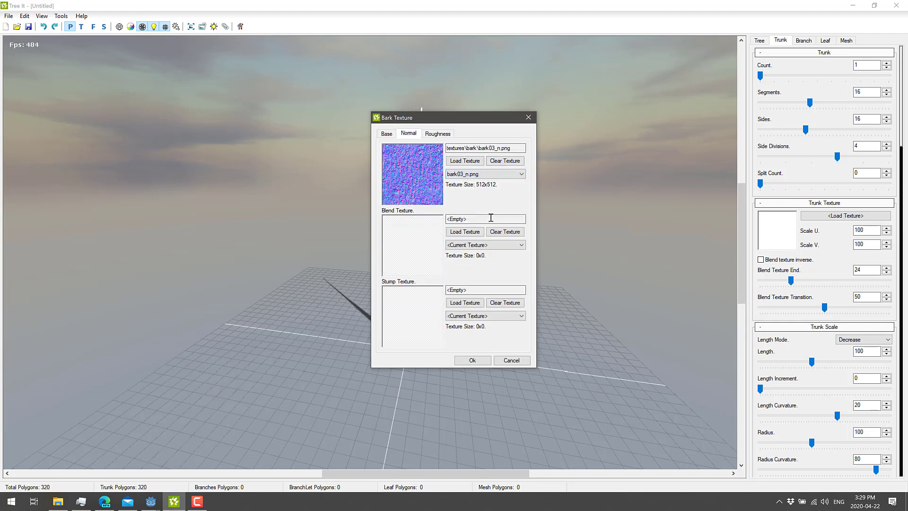
click(494, 244)
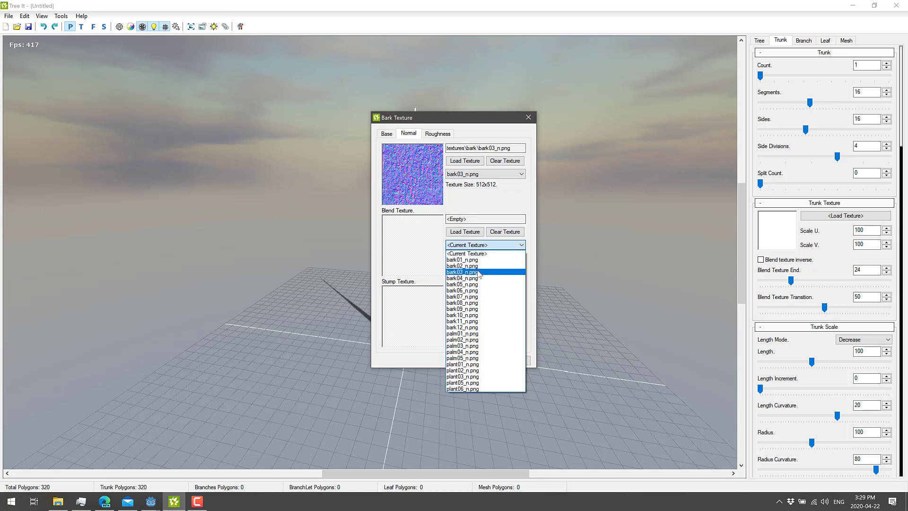
click(479, 272)
click(510, 315)
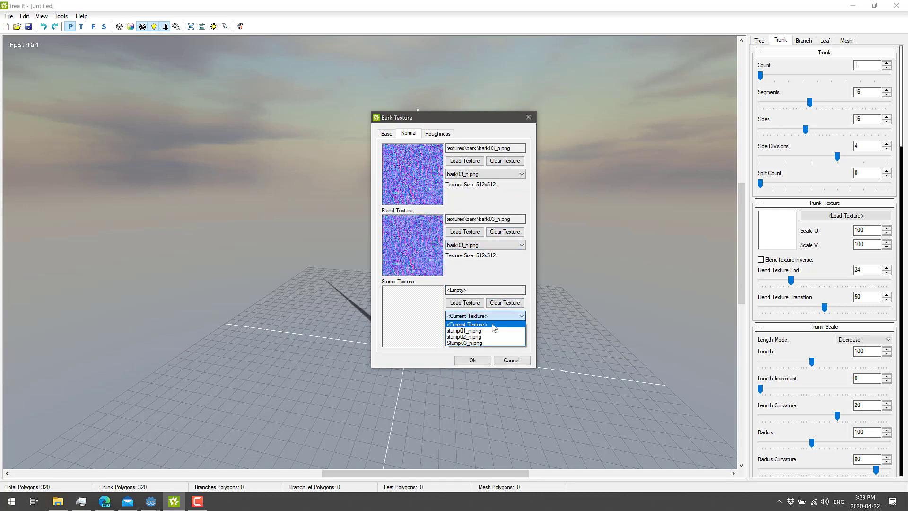
click(484, 337)
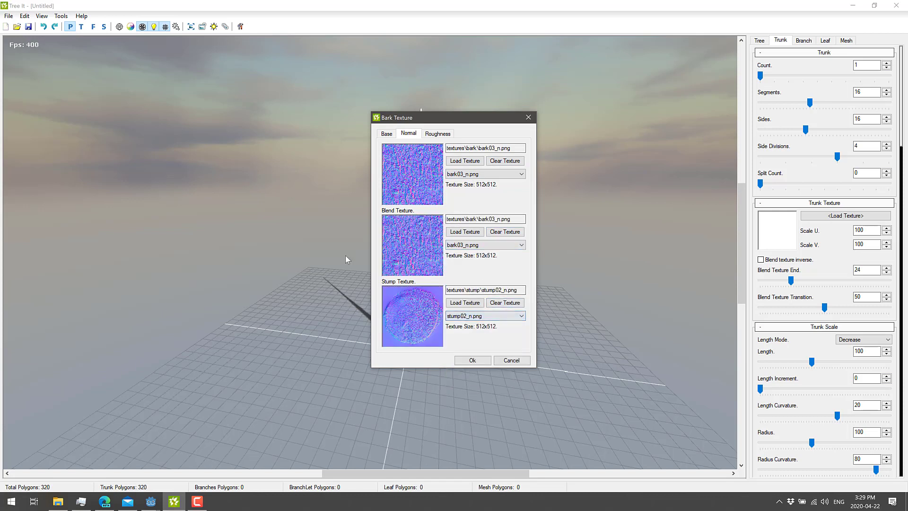
Assign bark03_s.png as bark and blend roughness and stump02_s.png as stump roughness, and apply the bark textures.
click(445, 135)
click(516, 176)
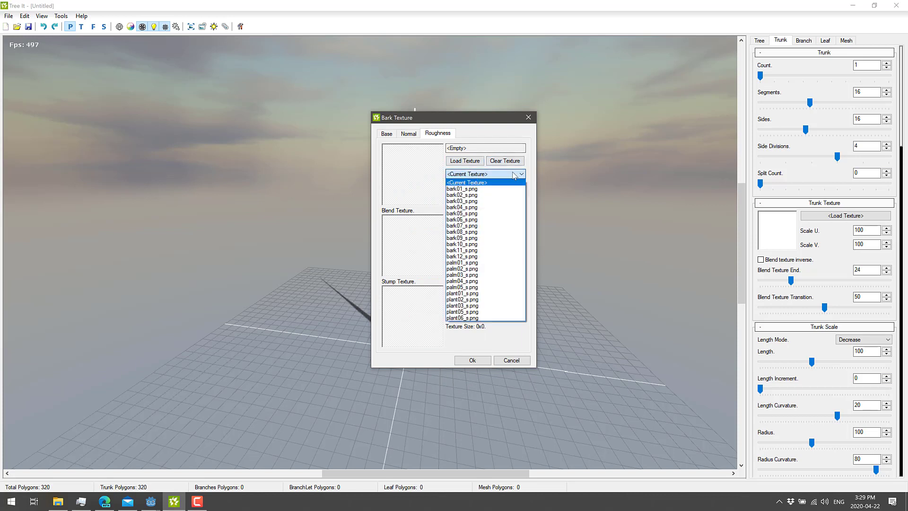
click(494, 200)
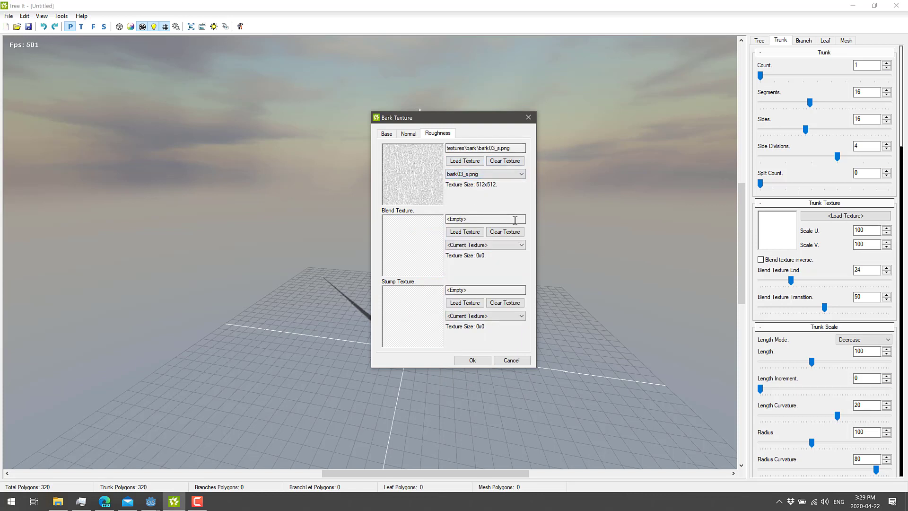
click(521, 244)
click(476, 273)
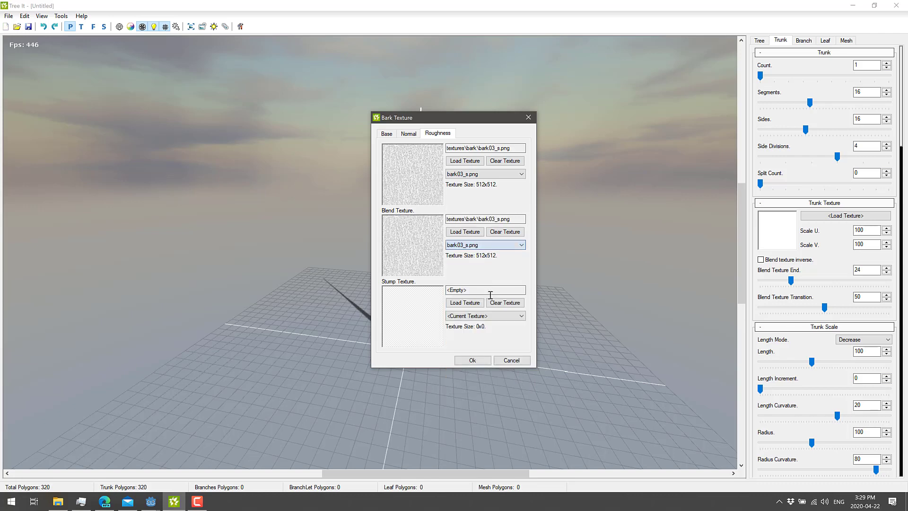
click(517, 316)
click(478, 343)
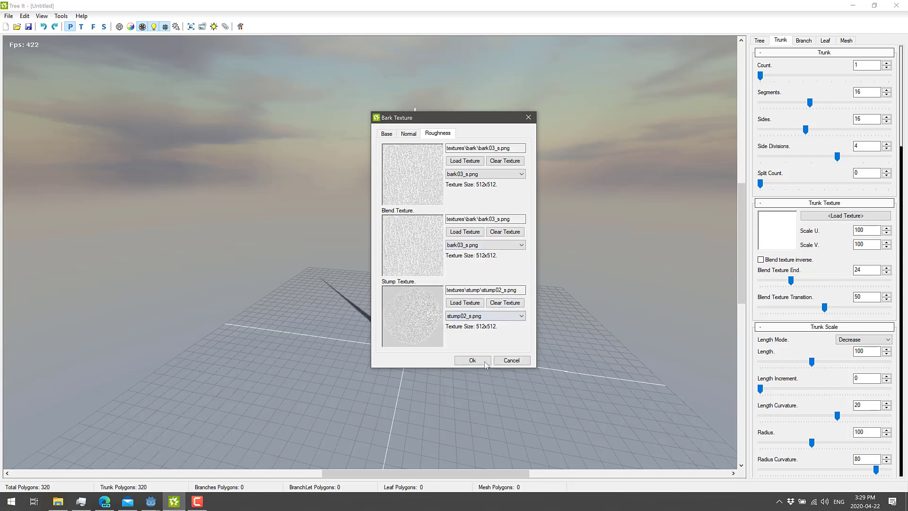
click(472, 360)
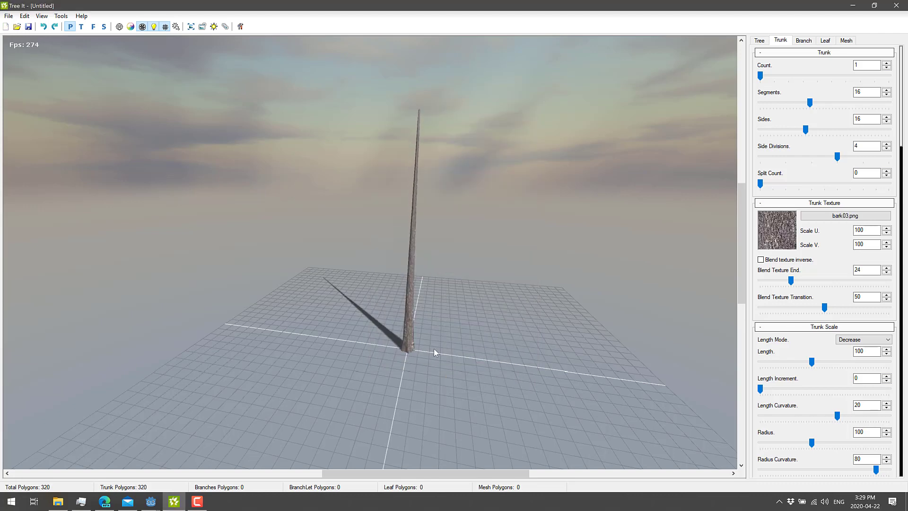
Add branches to the trunk with a count of 17 and a split count of 11.
scroll(435, 287, up, 5)
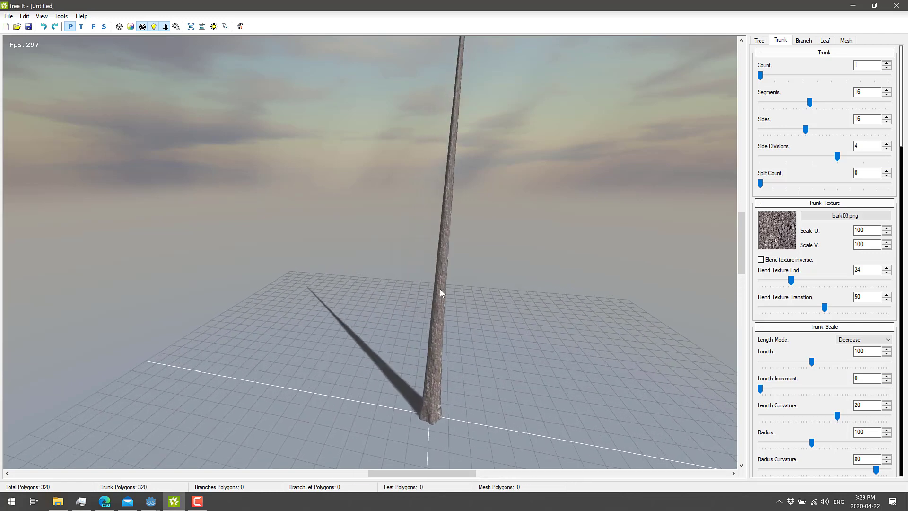
scroll(474, 211, down, 3)
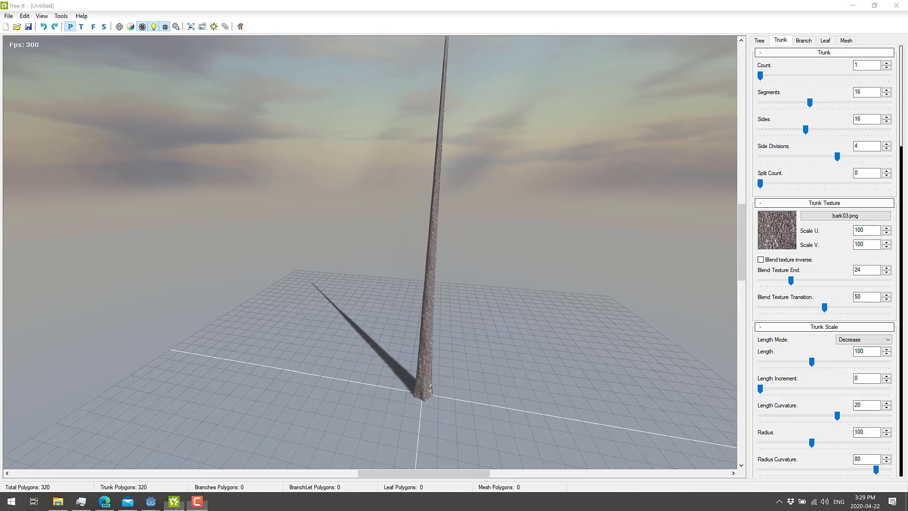
key(F10)
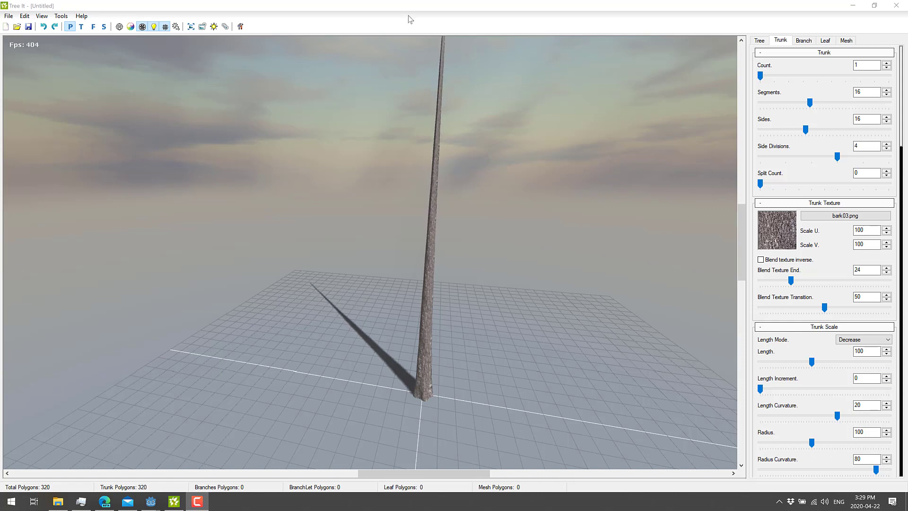
click(804, 41)
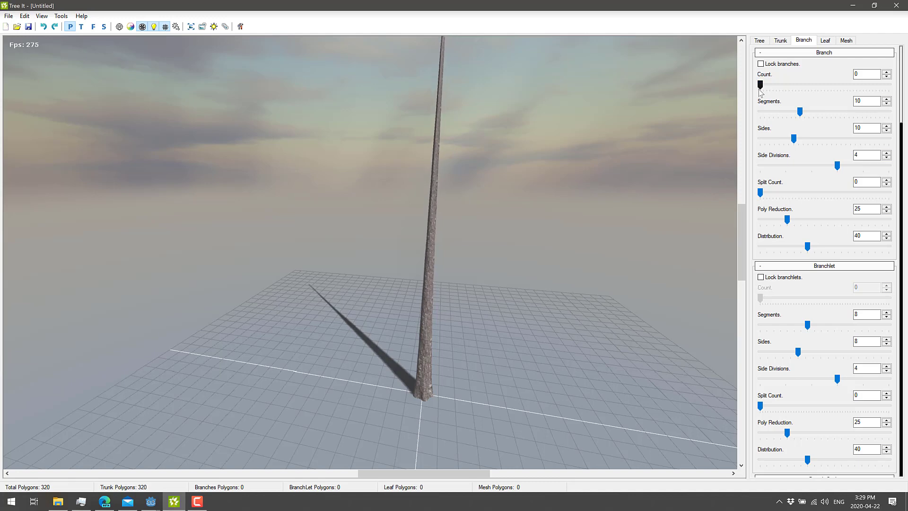
drag(761, 85, 815, 85)
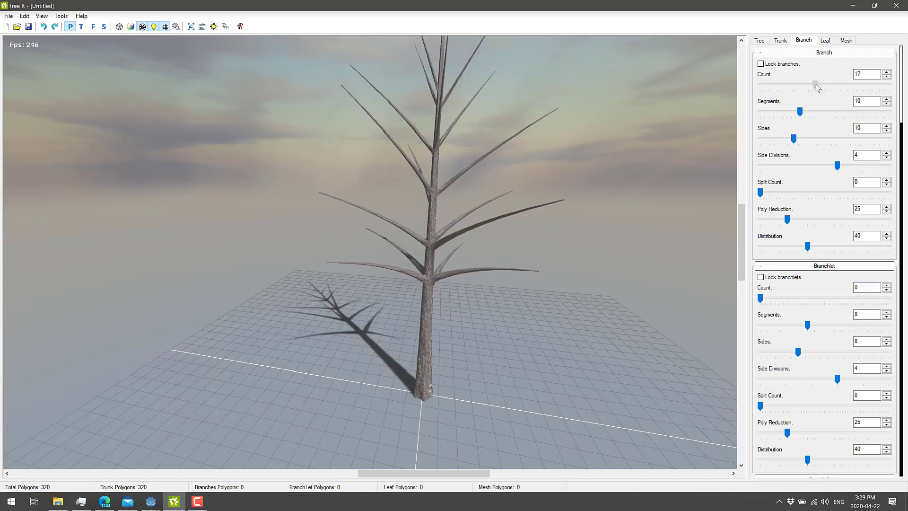
drag(435, 198, 425, 293)
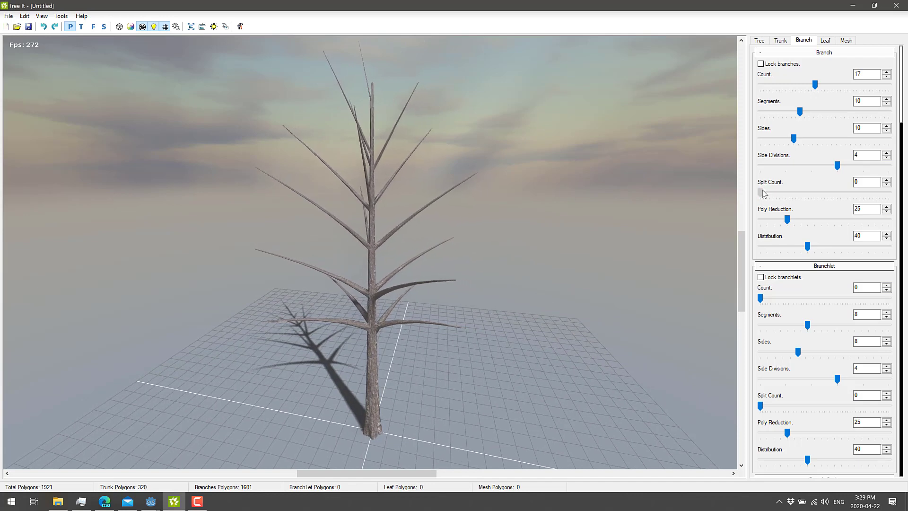
drag(759, 192, 799, 194)
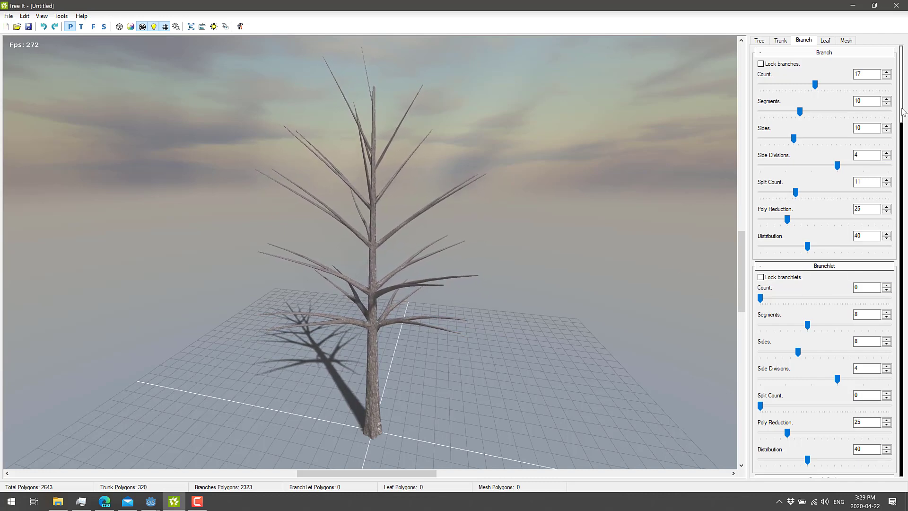
Examine the branch settings for forces, position, pitch and yaw.
scroll(904, 132, down, 1)
drag(904, 131, 907, 296)
scroll(906, 305, down, 2)
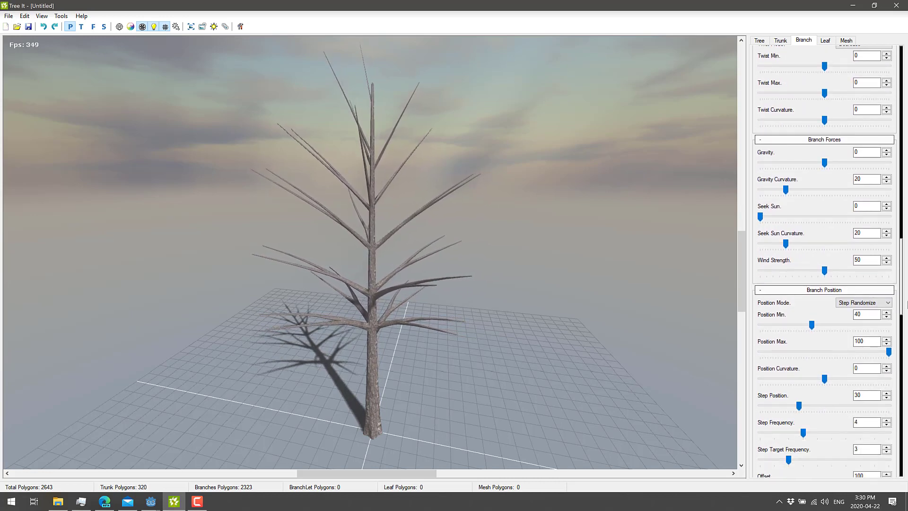
drag(906, 304, 905, 341)
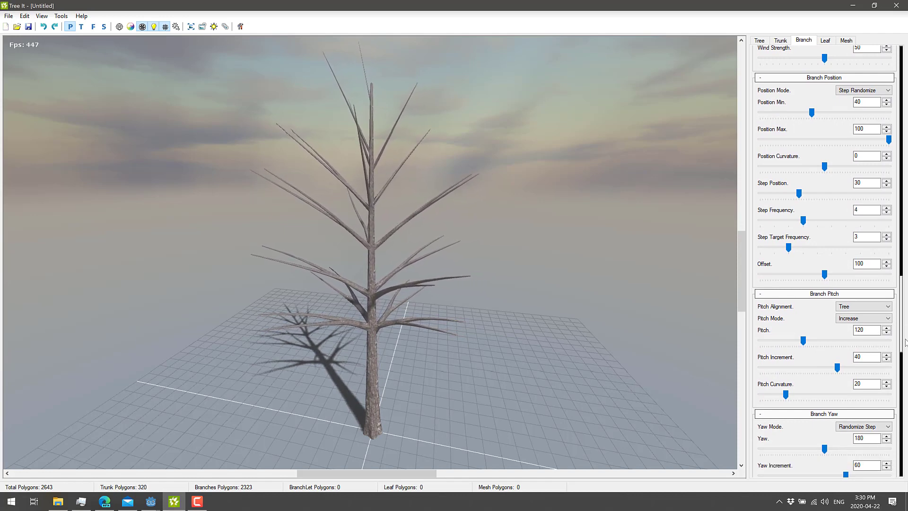
Add leaves to the tree with a leaf count of 75.
drag(905, 342, 906, 105)
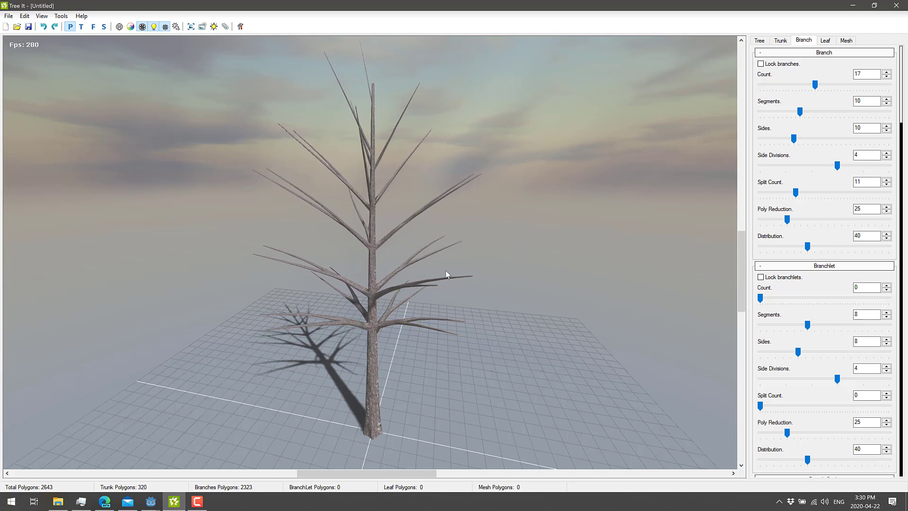
click(778, 41)
click(797, 40)
click(780, 40)
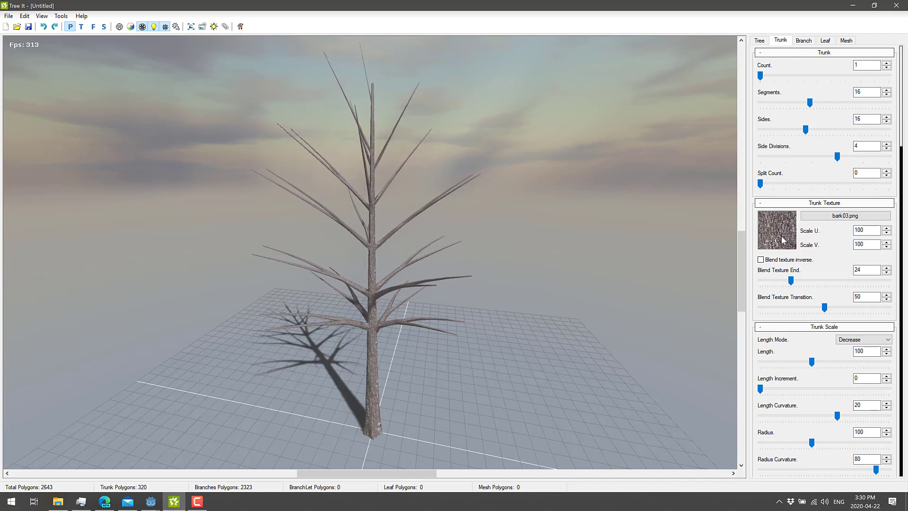
click(824, 41)
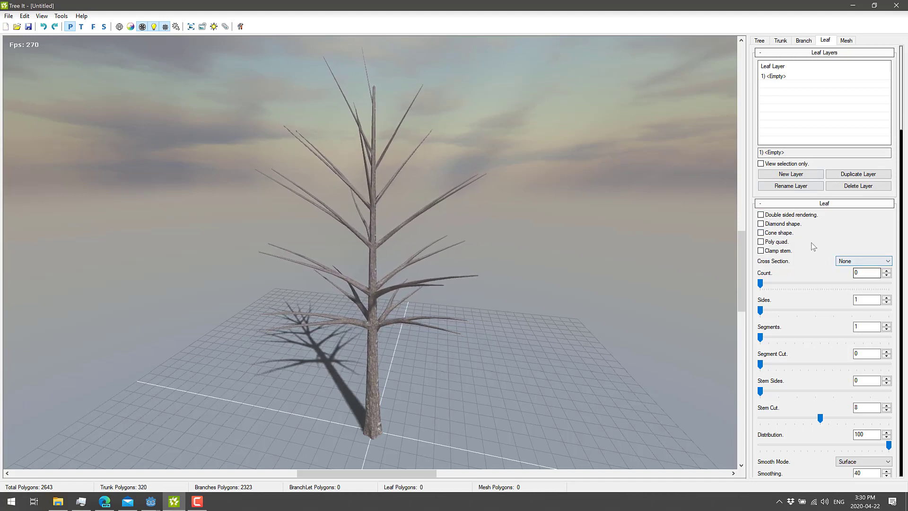
drag(761, 283, 795, 287)
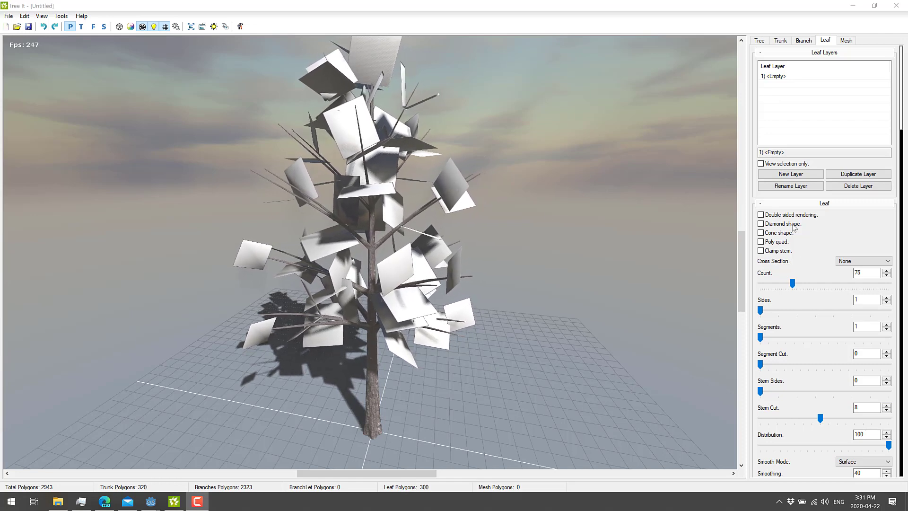
Try the diamond shape, cone shape and poly quad options on the leaves.
click(761, 224)
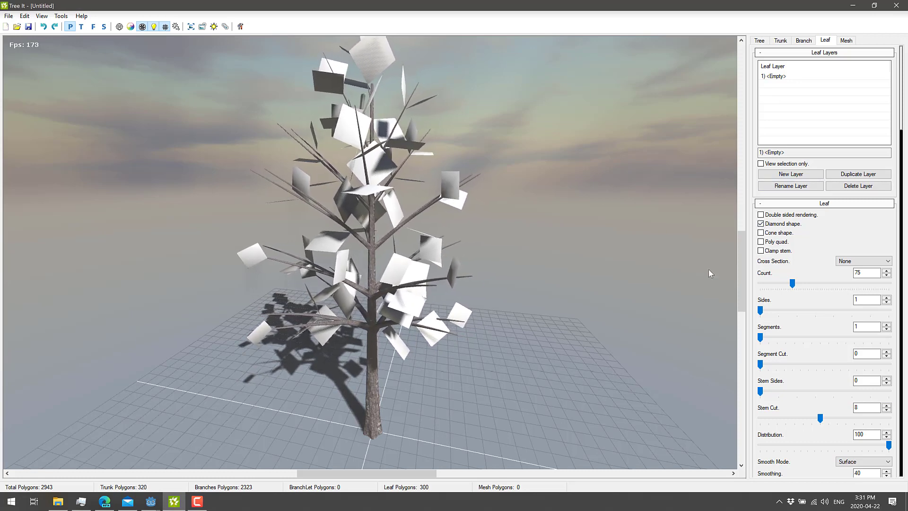
click(760, 233)
click(761, 242)
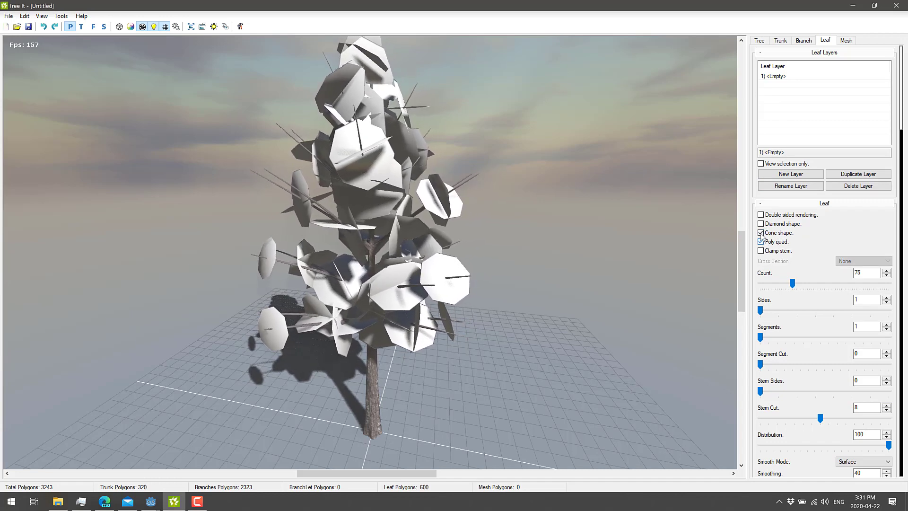
click(760, 232)
click(760, 224)
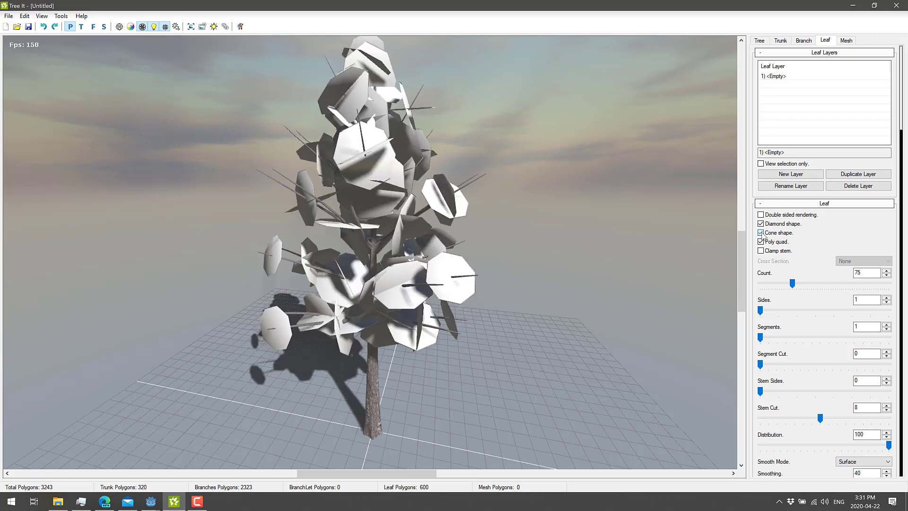
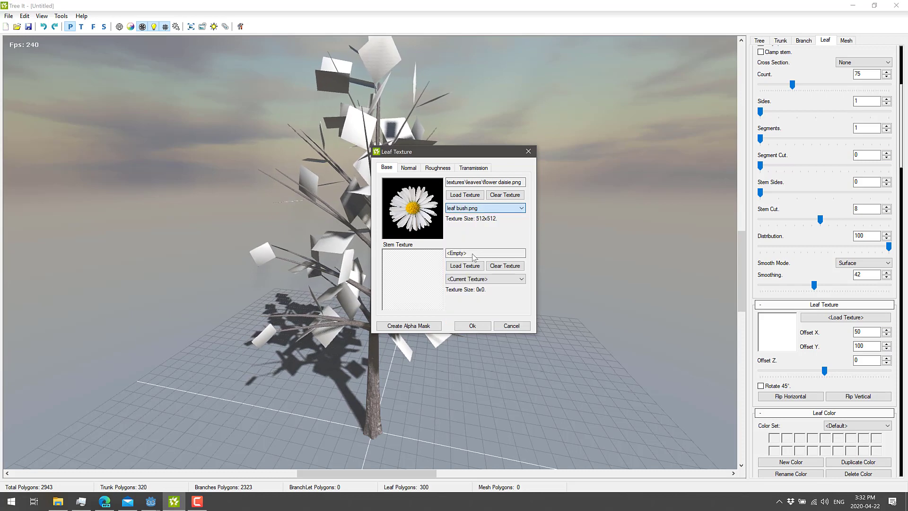
Assign leaf fern.png as the leaf's base texture and bark06.png as its stem texture.
click(494, 208)
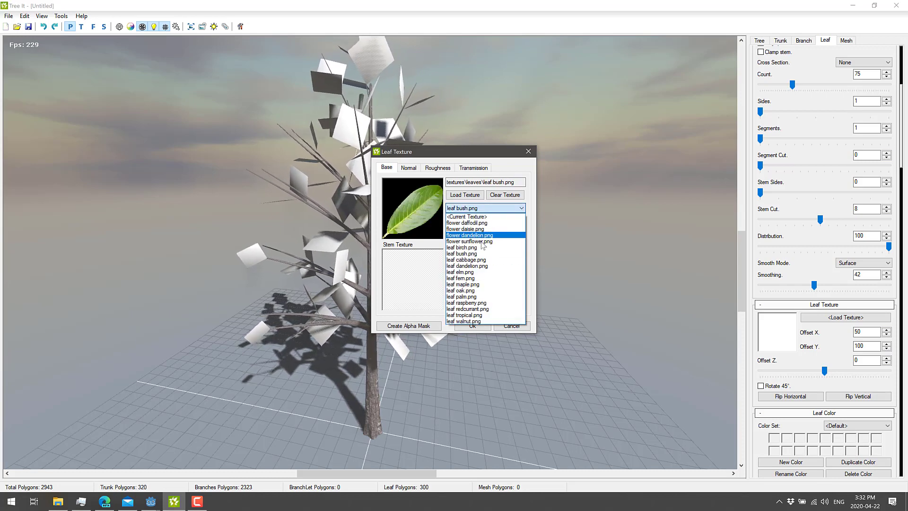
click(468, 279)
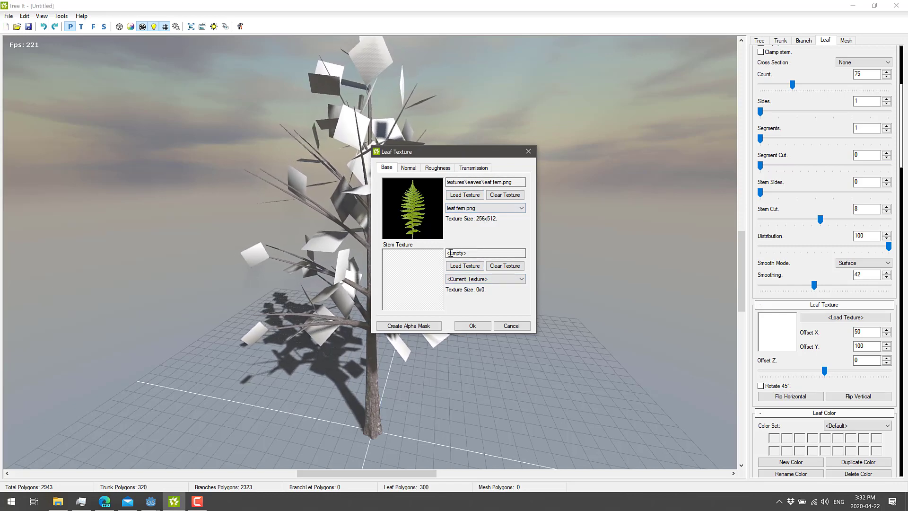
click(488, 280)
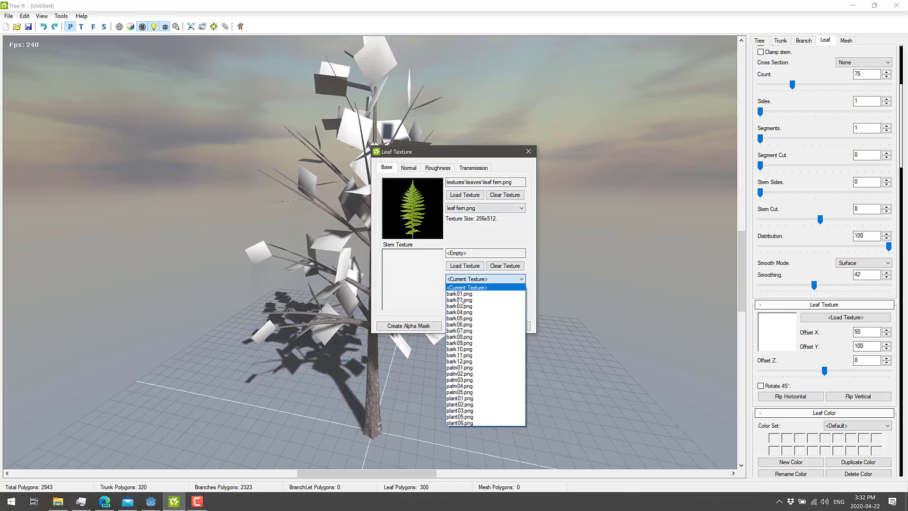
click(468, 325)
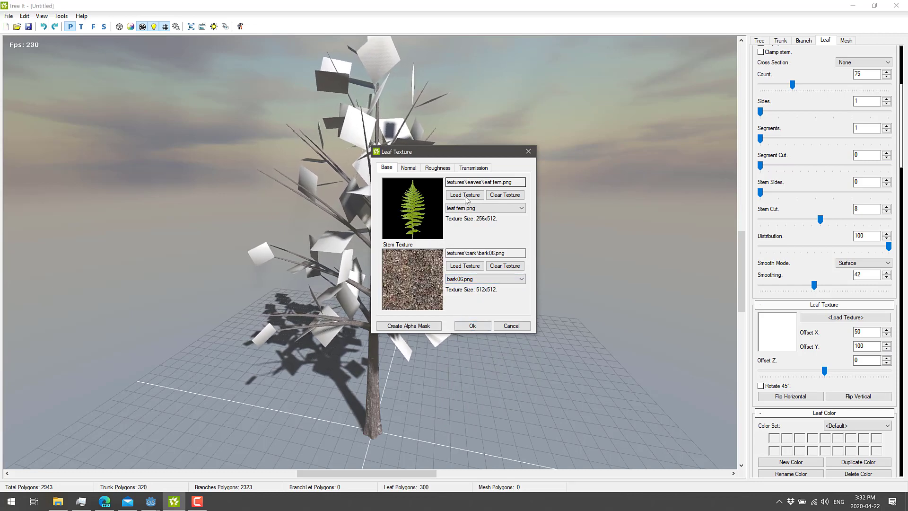
Assign the leaf's normal maps: leaf fern_n.png for the leaf and bark06_n.png for the stem.
click(407, 169)
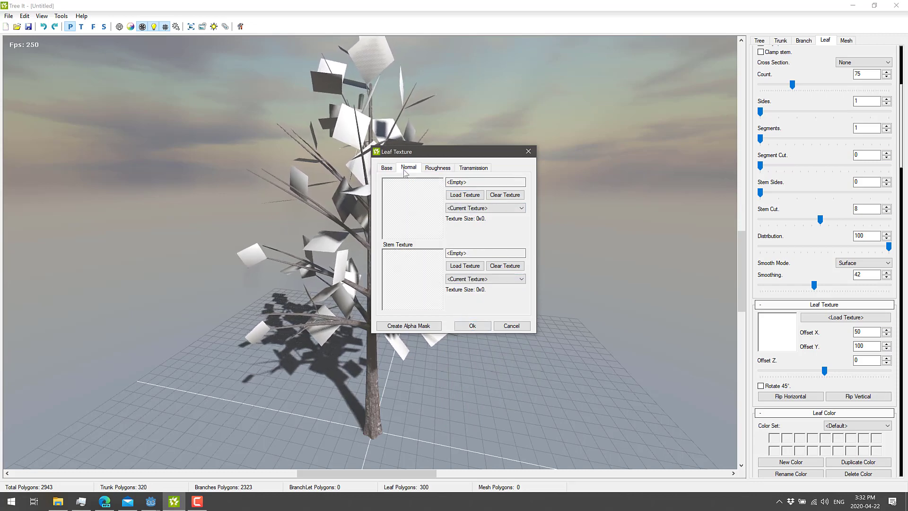
click(470, 210)
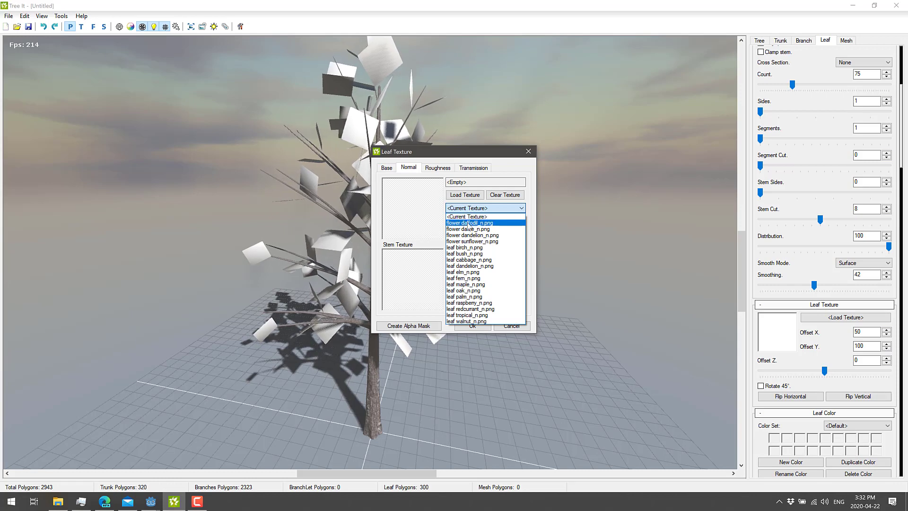
click(473, 278)
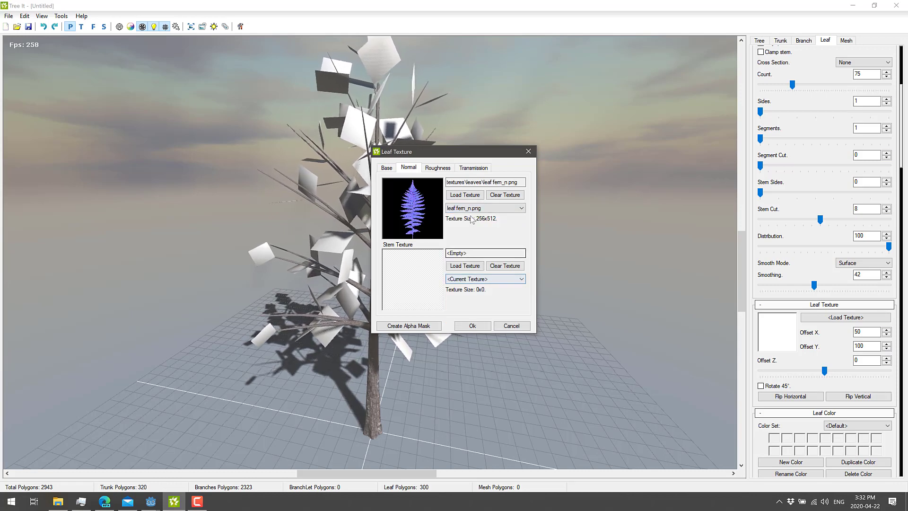
click(479, 279)
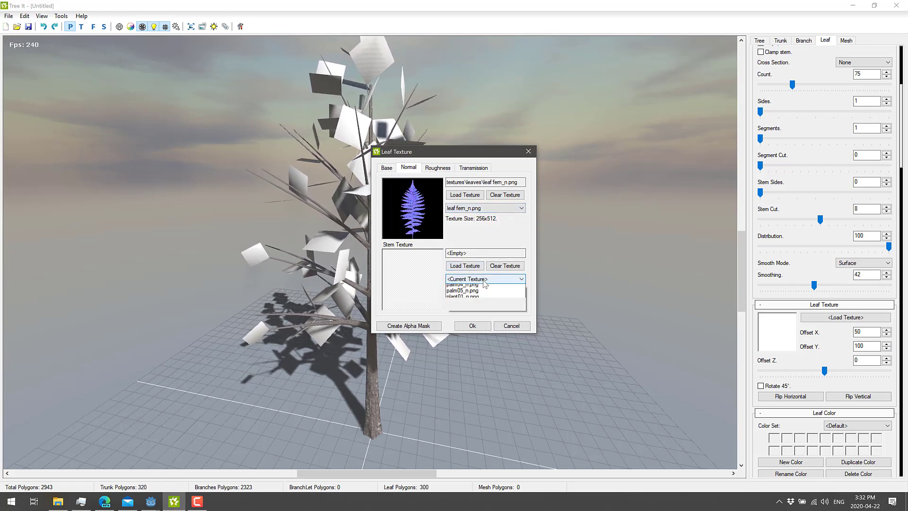
click(468, 324)
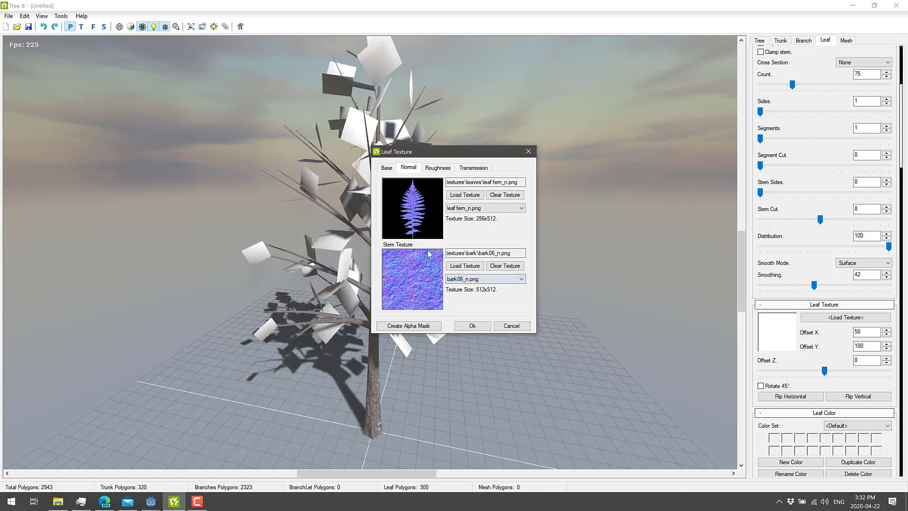
Assign the leaf's roughness maps: leaf fern_s.png for the leaf and bark06_s.png for the stem.
click(434, 169)
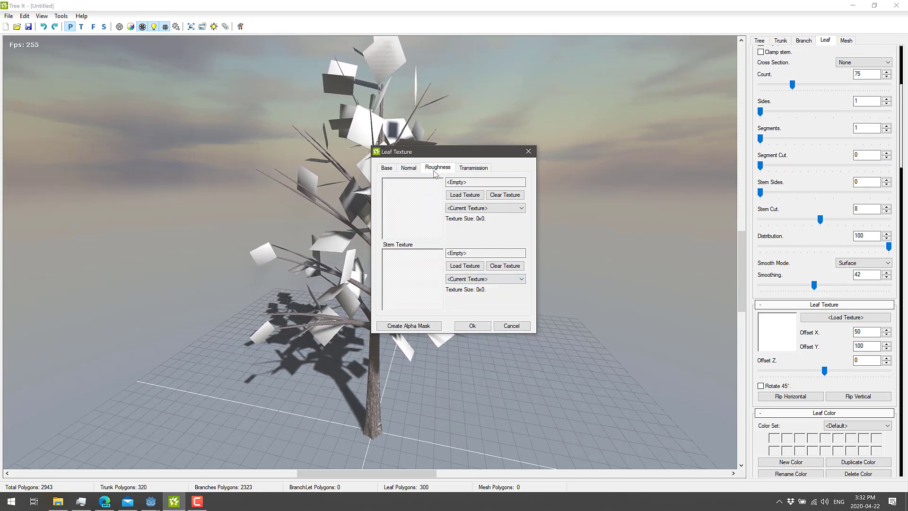
click(477, 212)
click(478, 276)
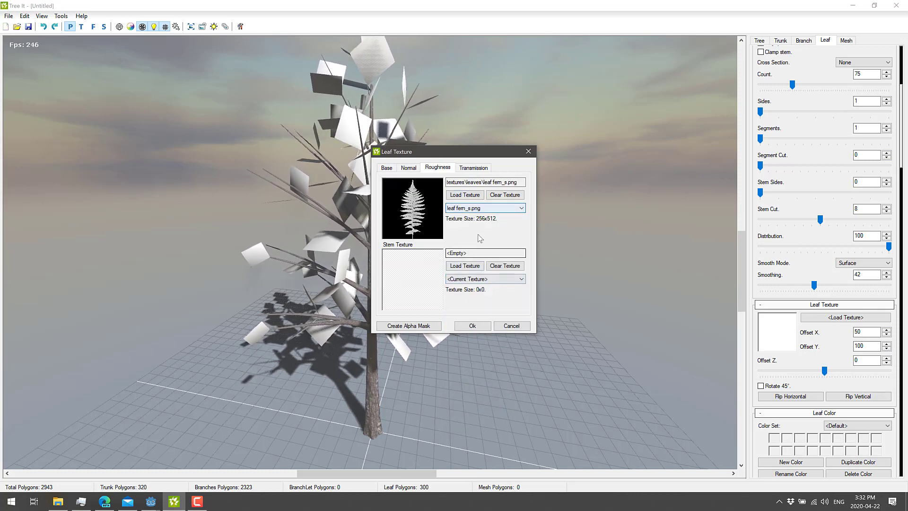
click(485, 279)
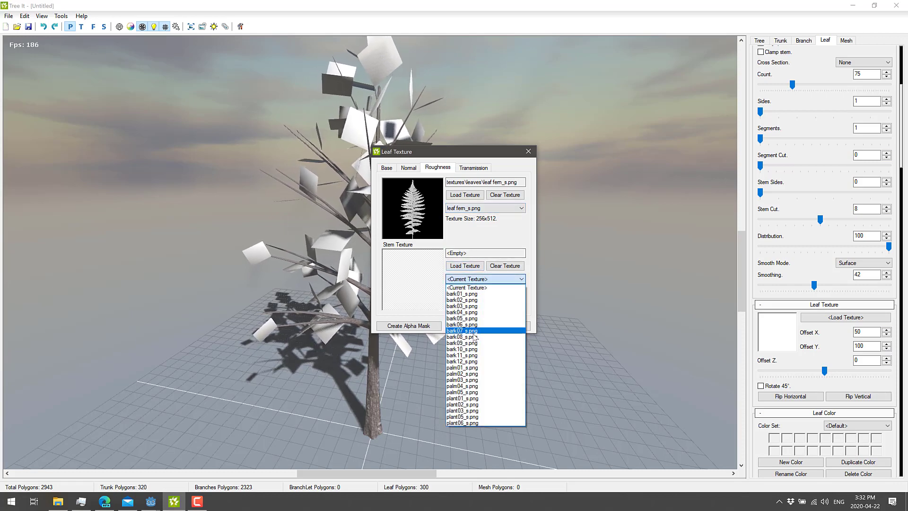
click(462, 324)
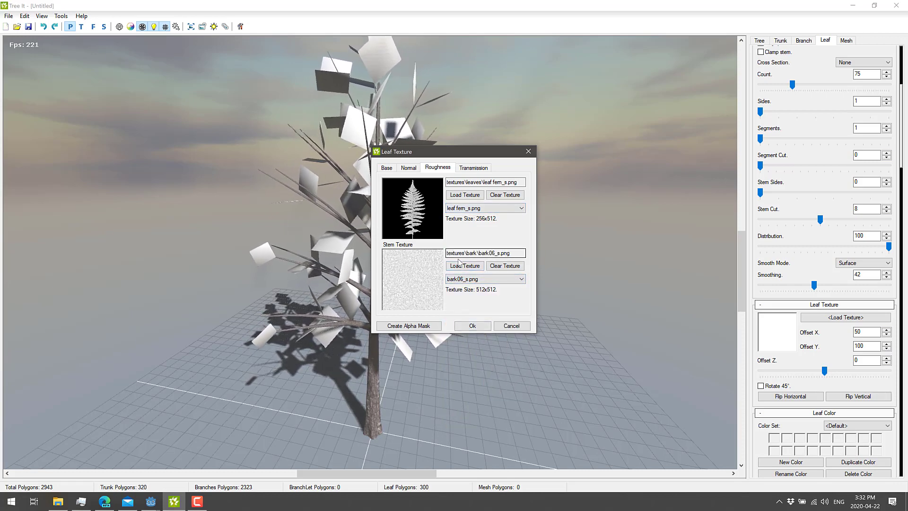
Assign leaf fern_t.png as the leaf's transmission texture.
click(479, 168)
click(494, 208)
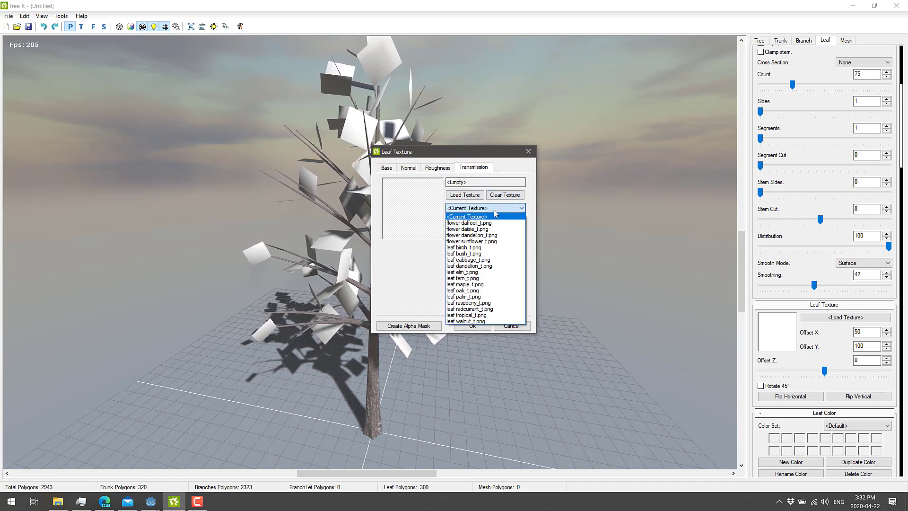
click(468, 278)
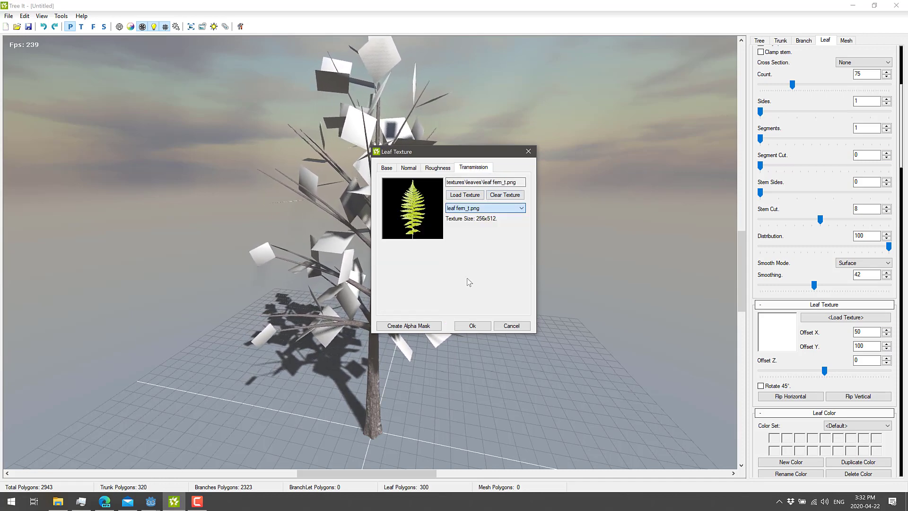
Preview the alpha mask rendering of the fern leaf texture without saving it.
click(394, 232)
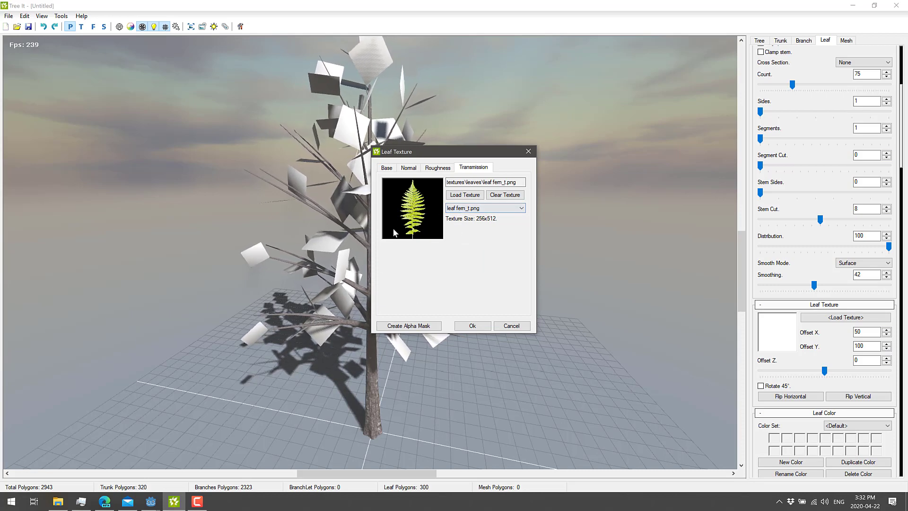
click(422, 325)
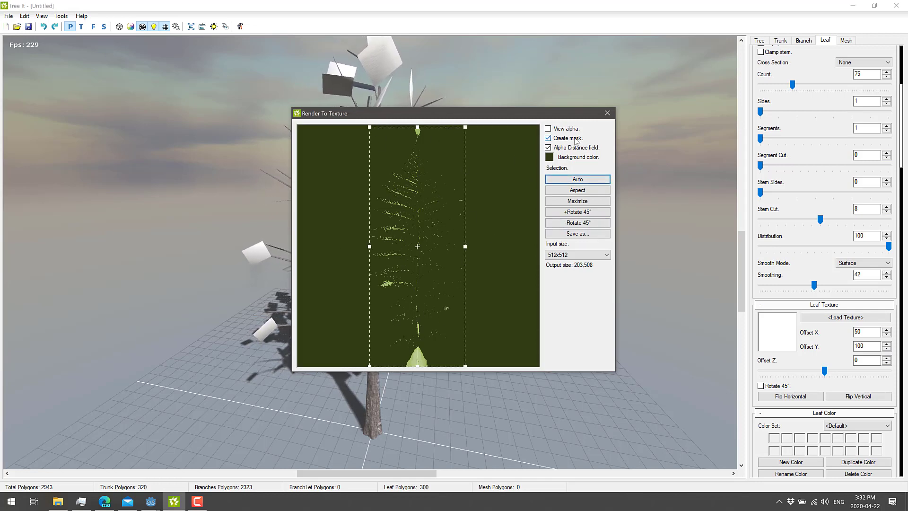
click(607, 113)
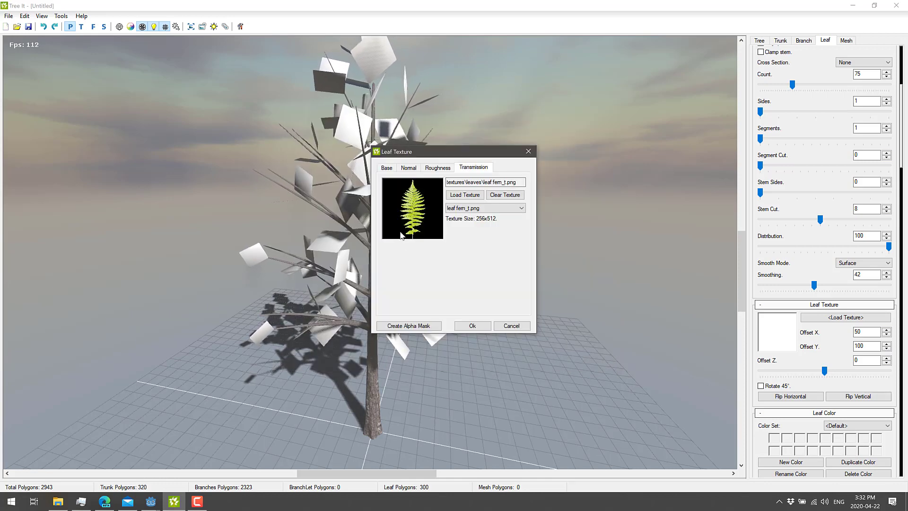
Apply the fern leaf textures, raise the leaf count to 270 and inspect the foliage.
click(472, 326)
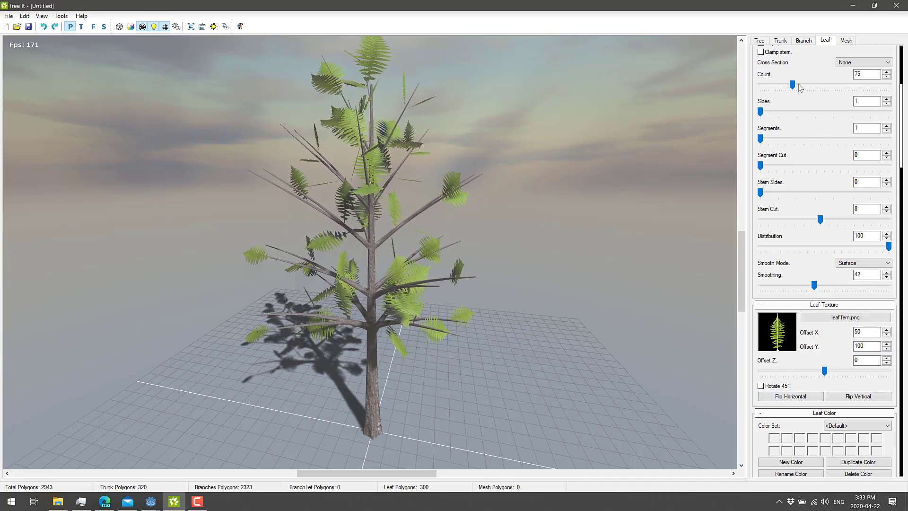
drag(799, 88, 876, 83)
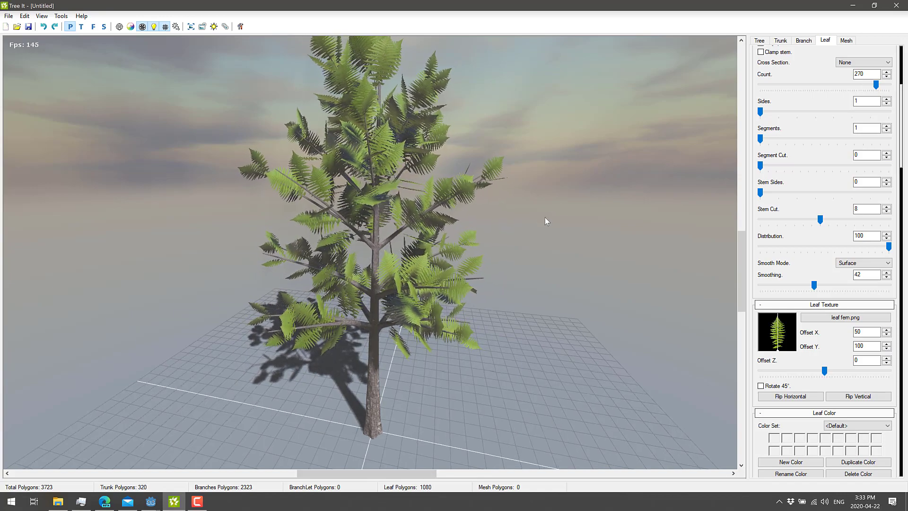
drag(506, 268, 426, 294)
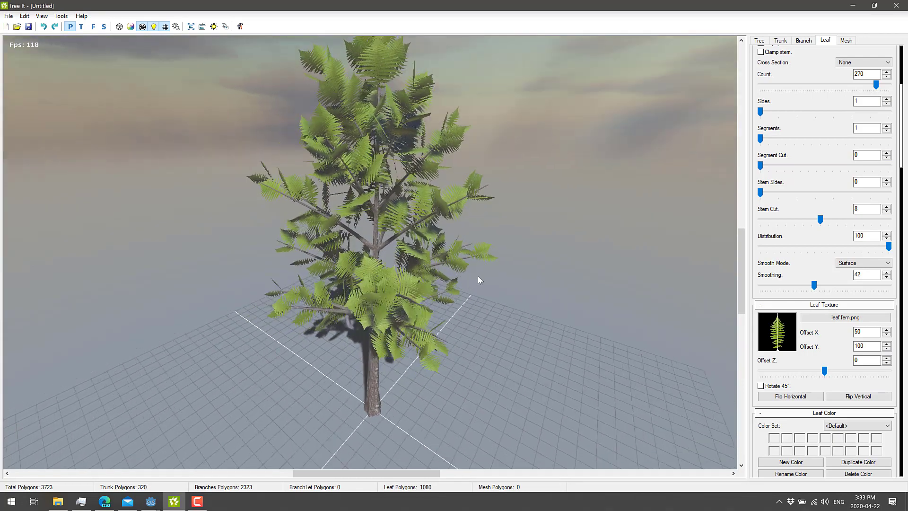
drag(301, 183, 408, 251)
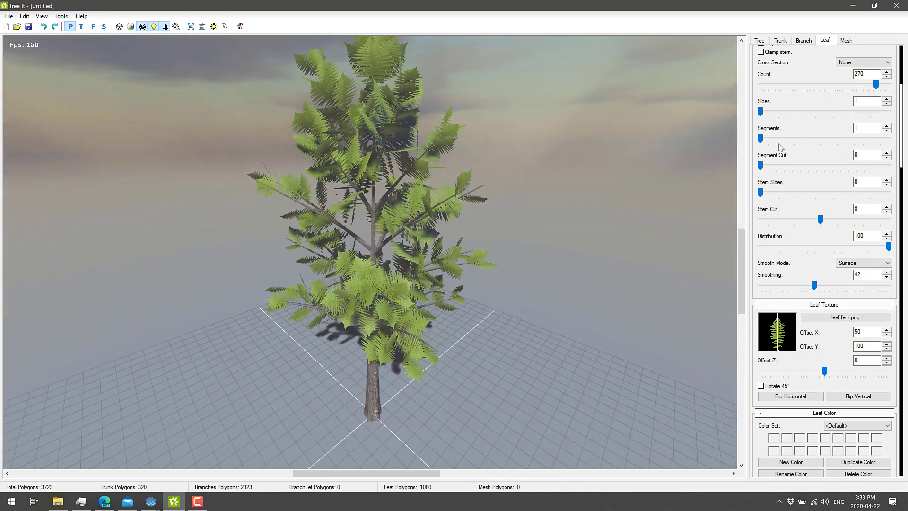
Try the Cross, Front, Cross/front and Halved/front cross sections for the leaves and settle on Cross.
click(867, 63)
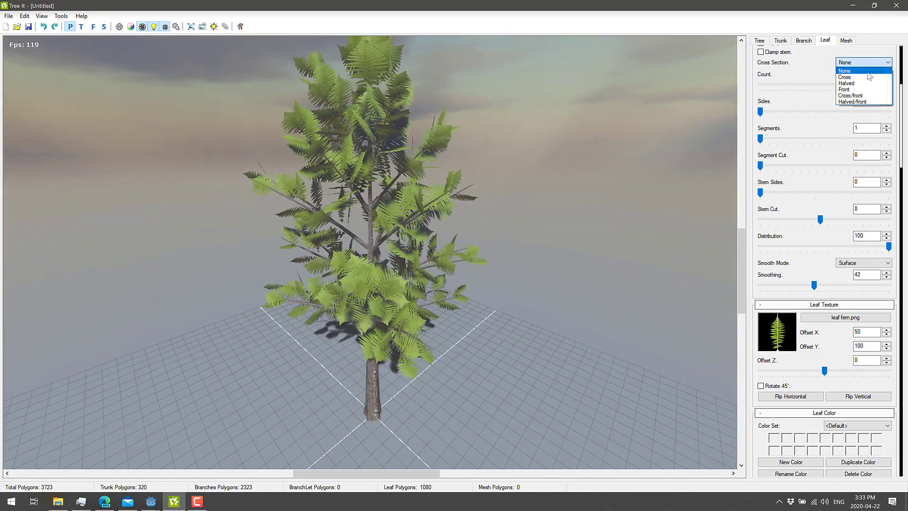
click(868, 77)
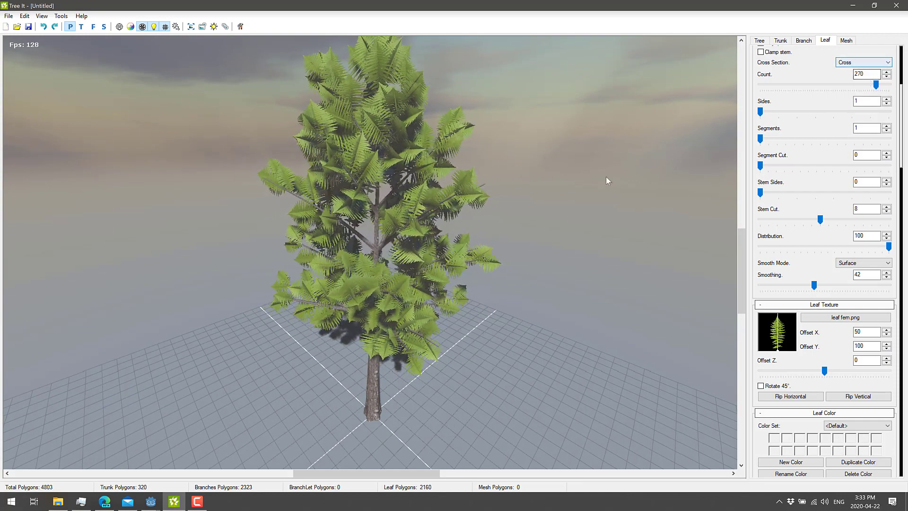
click(865, 63)
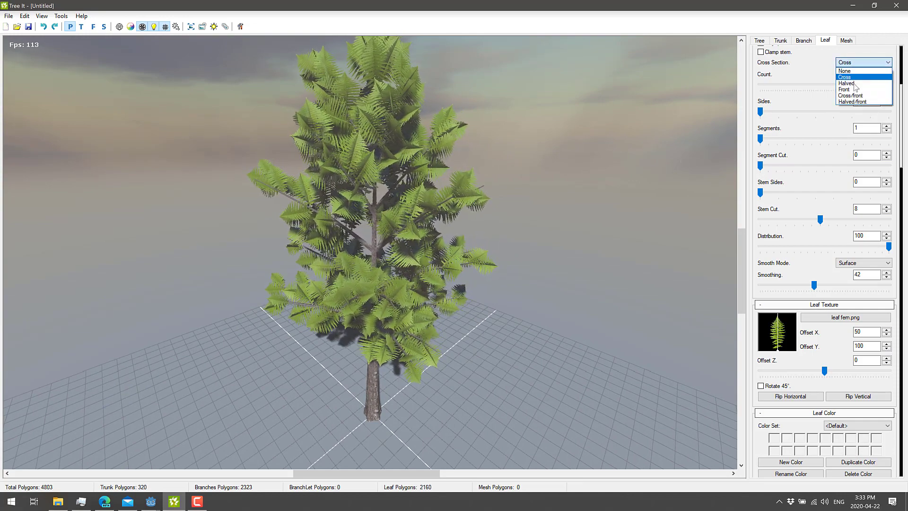
click(853, 89)
click(865, 62)
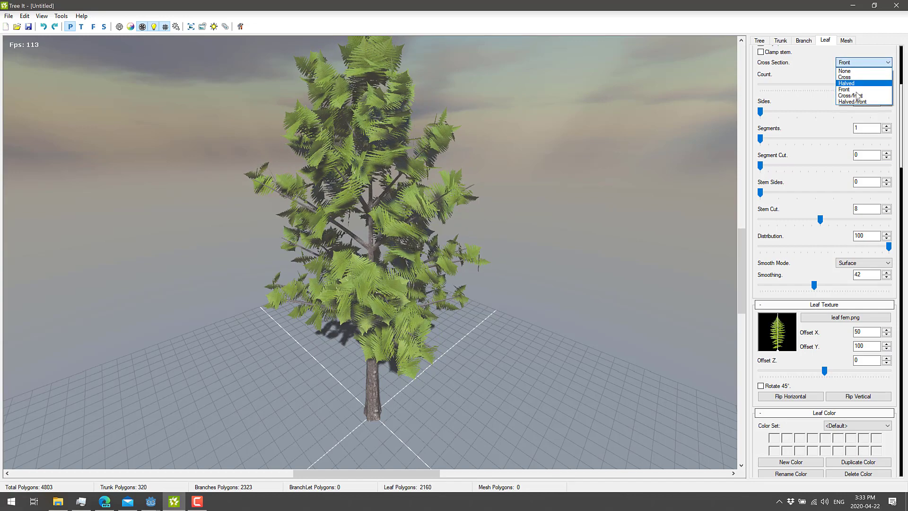
click(857, 95)
click(865, 62)
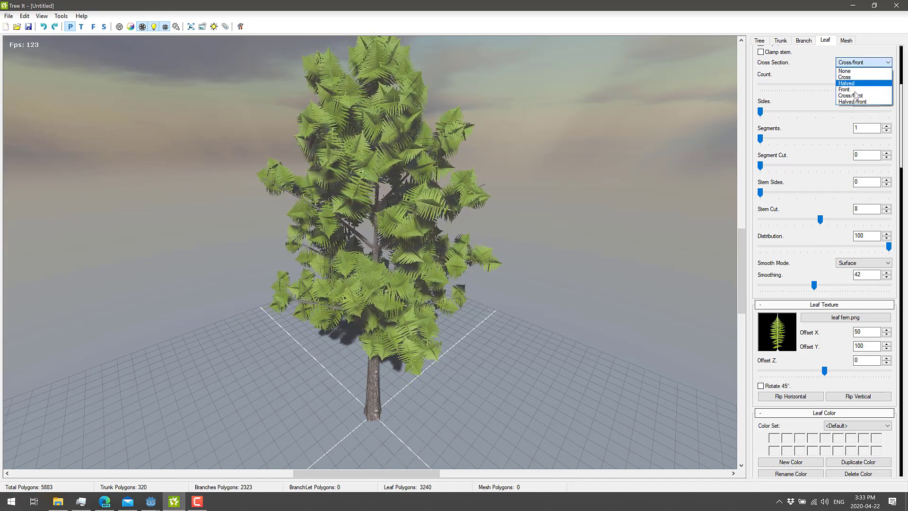
click(852, 102)
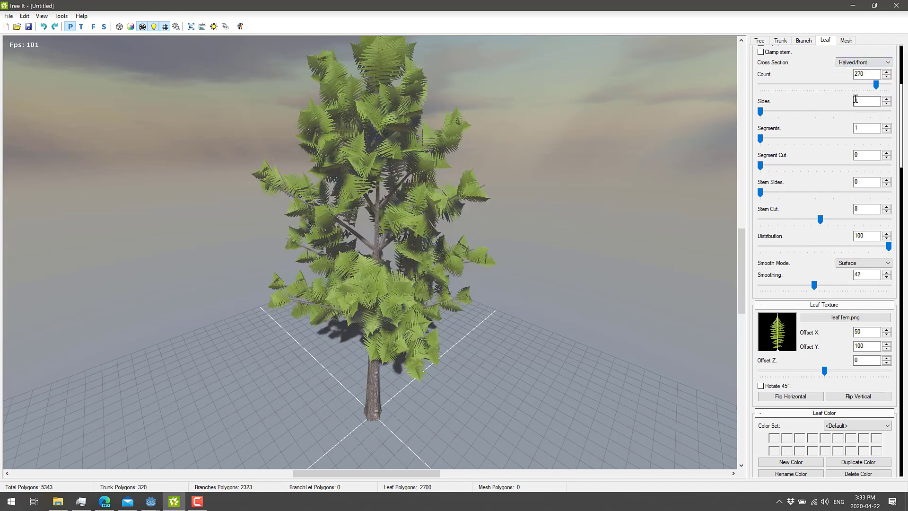
click(860, 63)
click(853, 77)
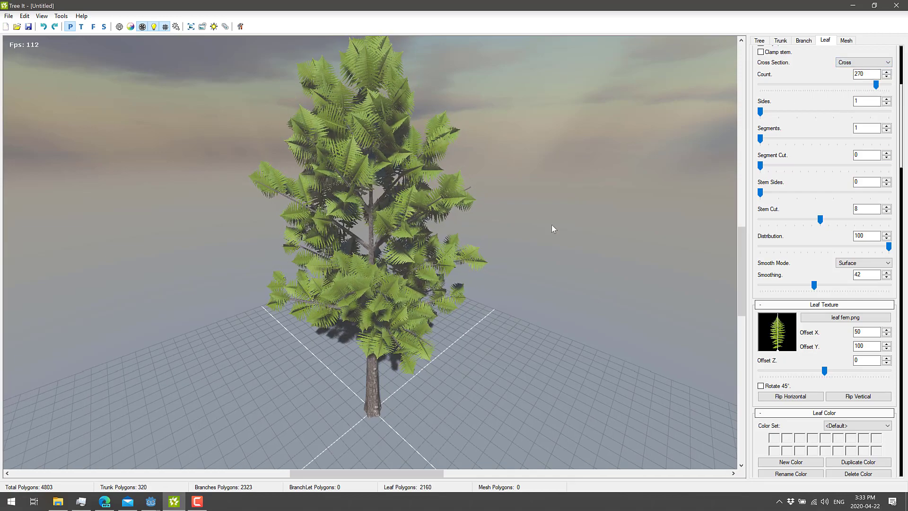
drag(552, 226, 405, 270)
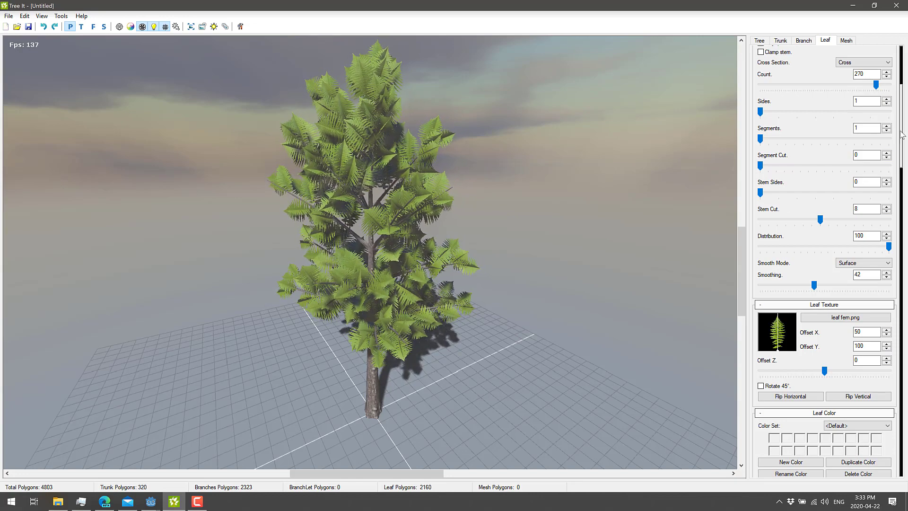
scroll(775, 95, up, 5)
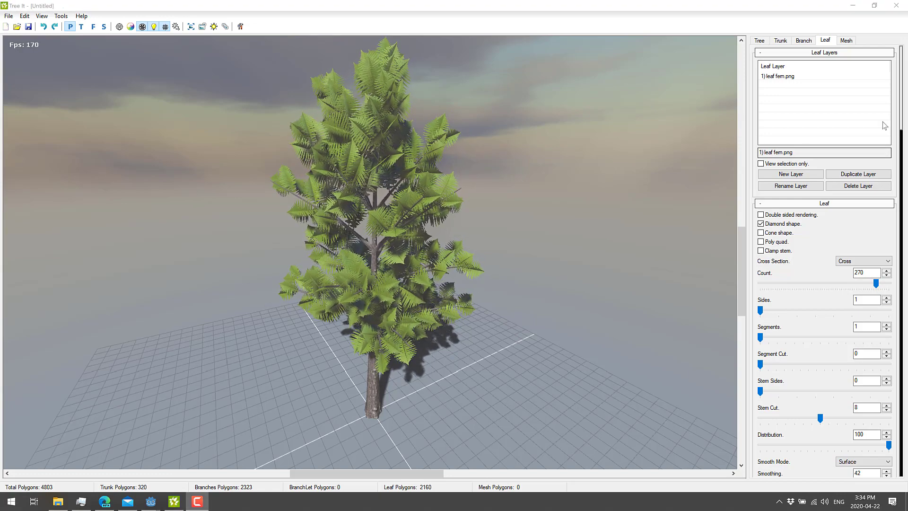
mouse_move(901, 95)
mouse_down()
mouse_move(906, 478)
mouse_move(904, 92)
mouse_up()
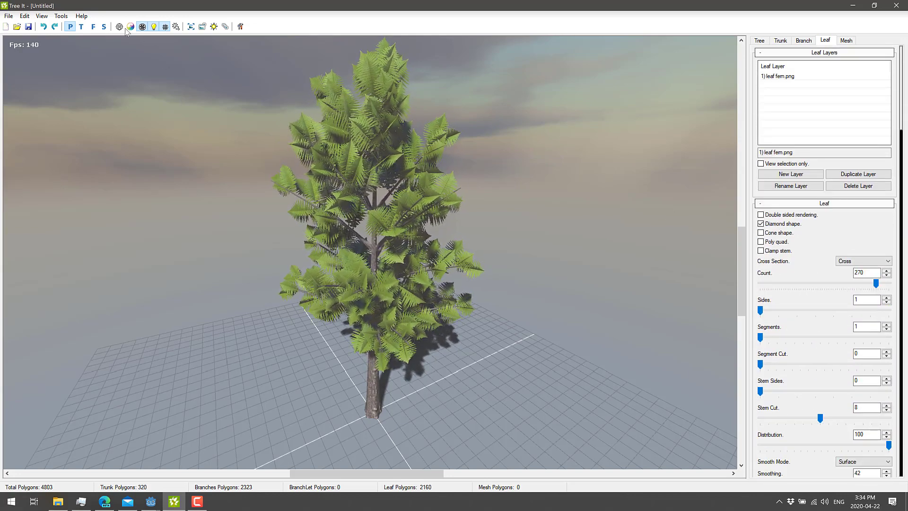
Review the export options and the available texture formats, keeping the texture format at png.
click(61, 16)
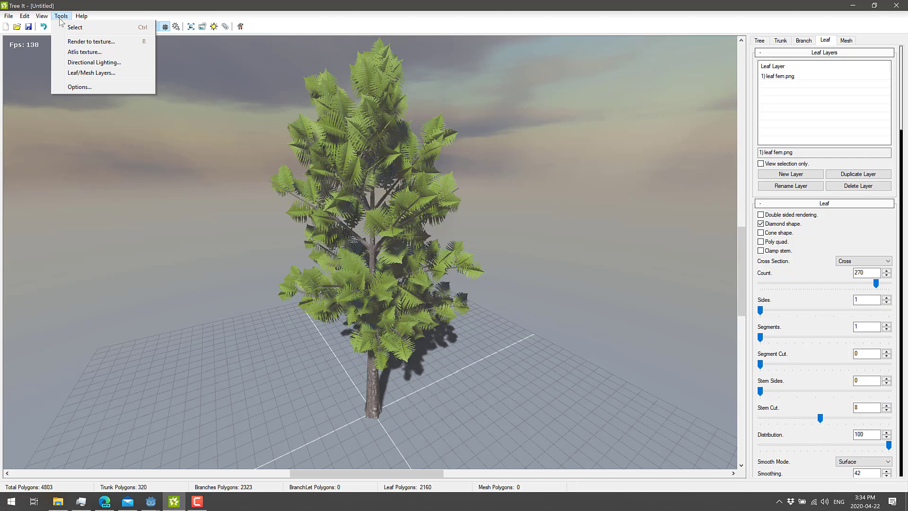
click(85, 87)
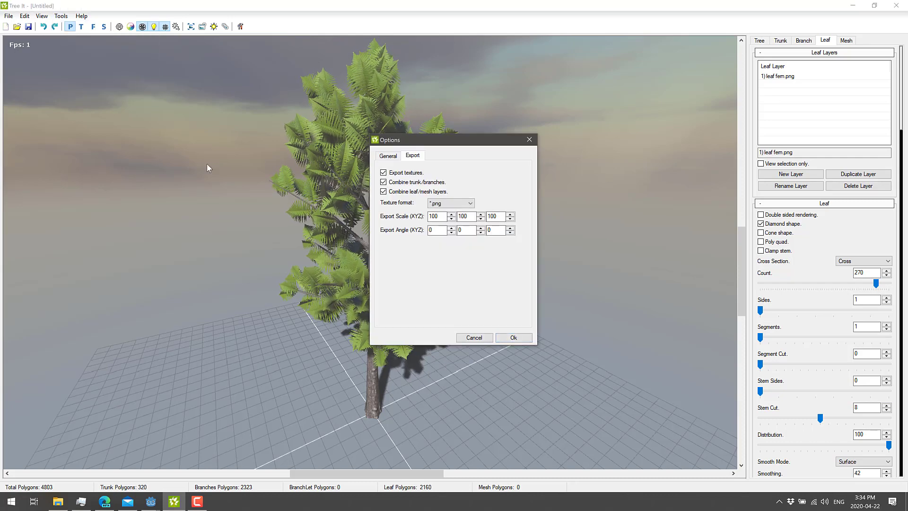
click(443, 205)
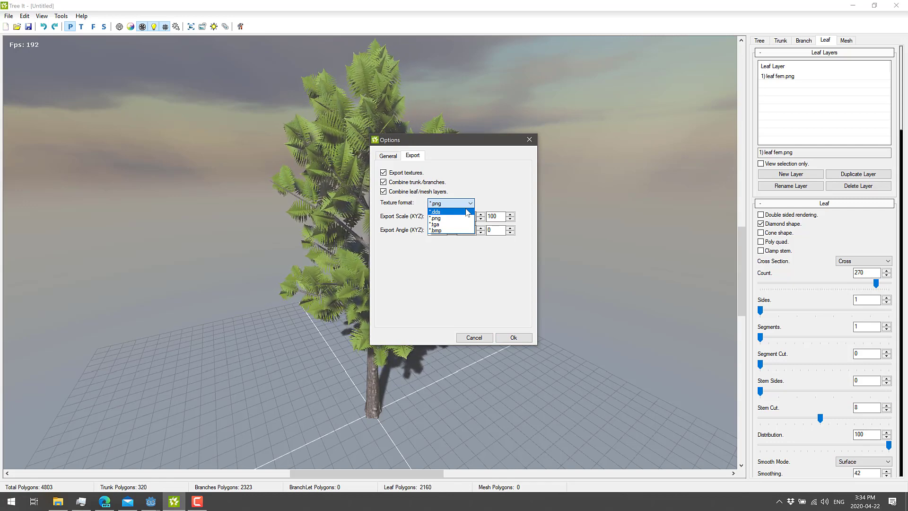
click(503, 188)
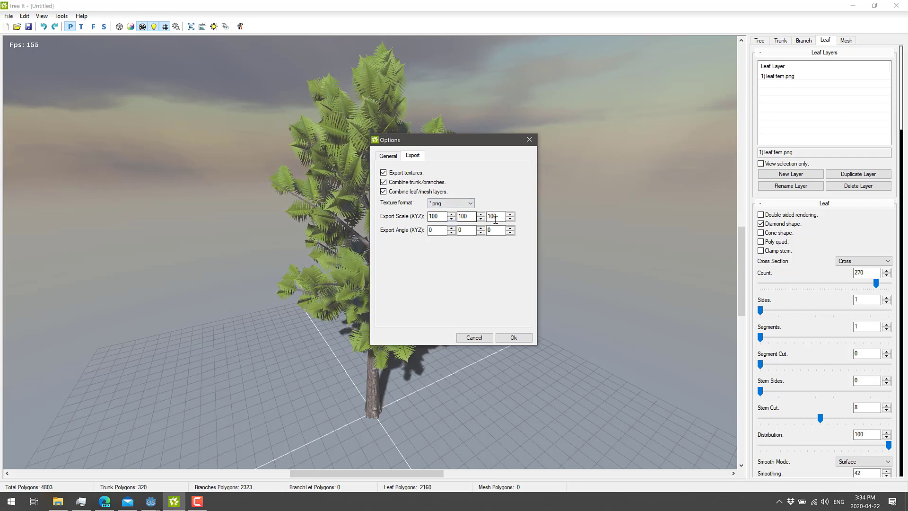
click(512, 338)
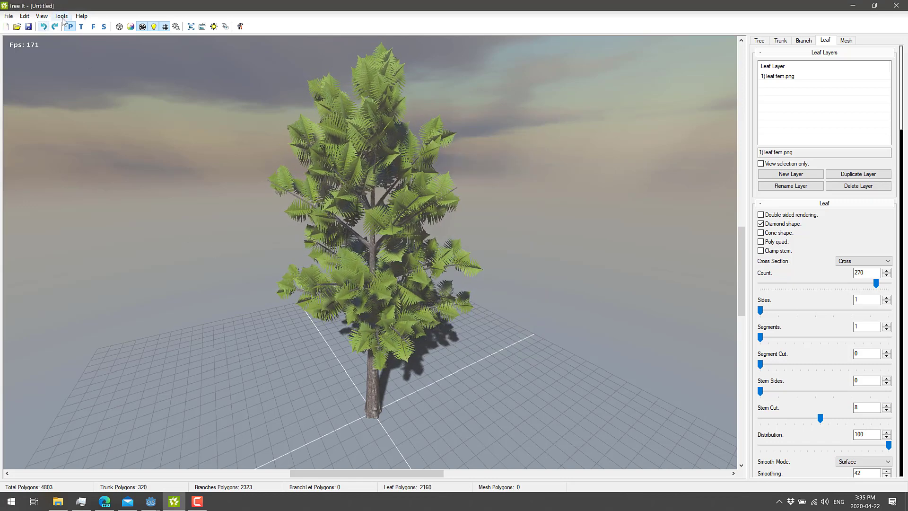
Export the tree as a Wavefront OBJ named MyTree into the TreeDemo project's tree folder and check the exported files in File Explorer.
click(62, 16)
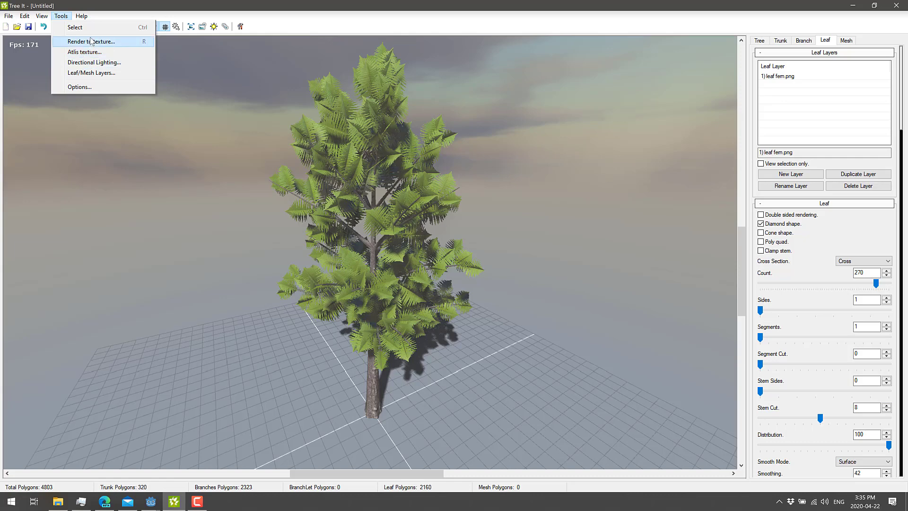
mouse_move(10, 19)
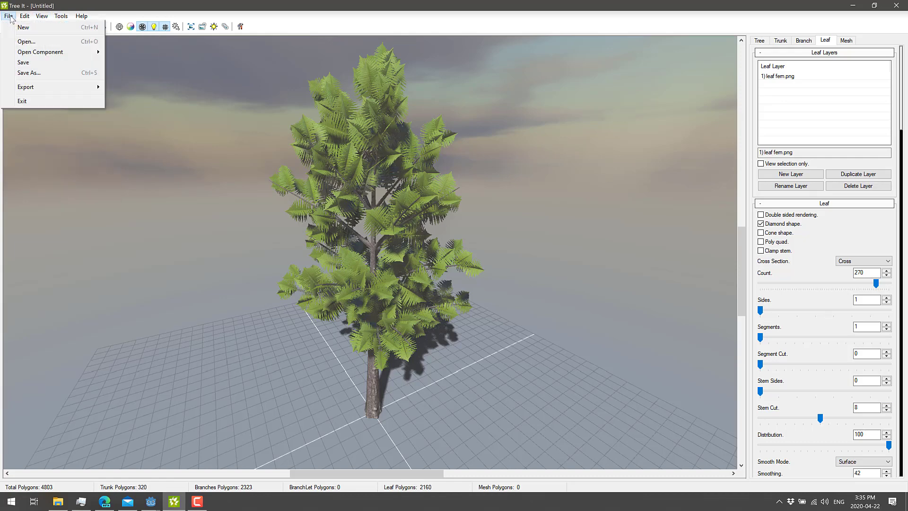
mouse_move(35, 91)
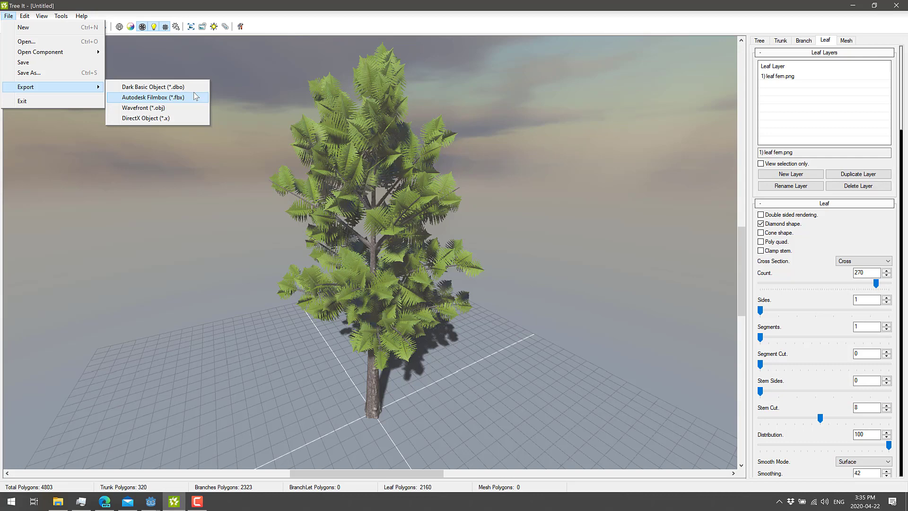
click(158, 109)
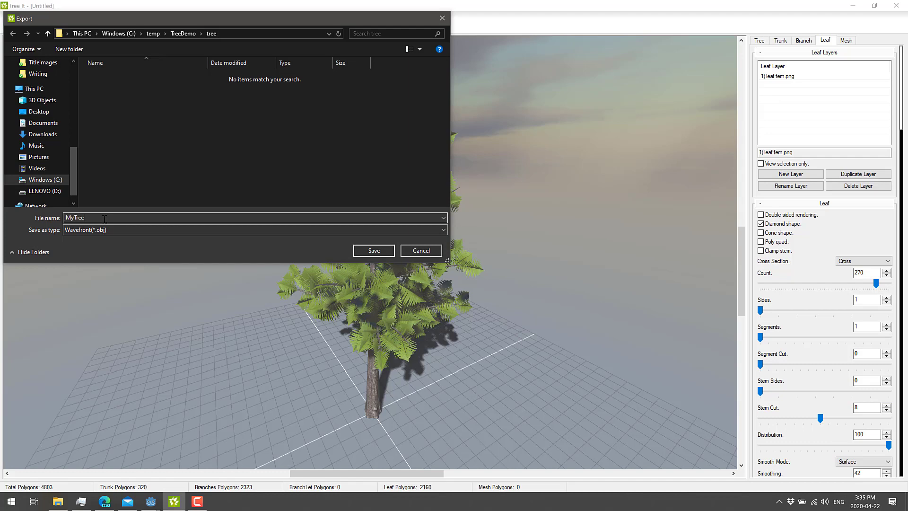
key(Return)
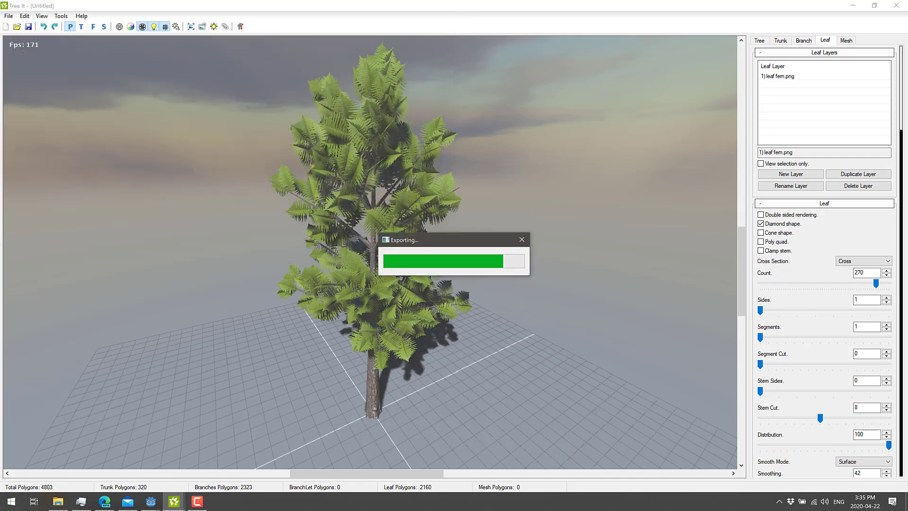
click(58, 502)
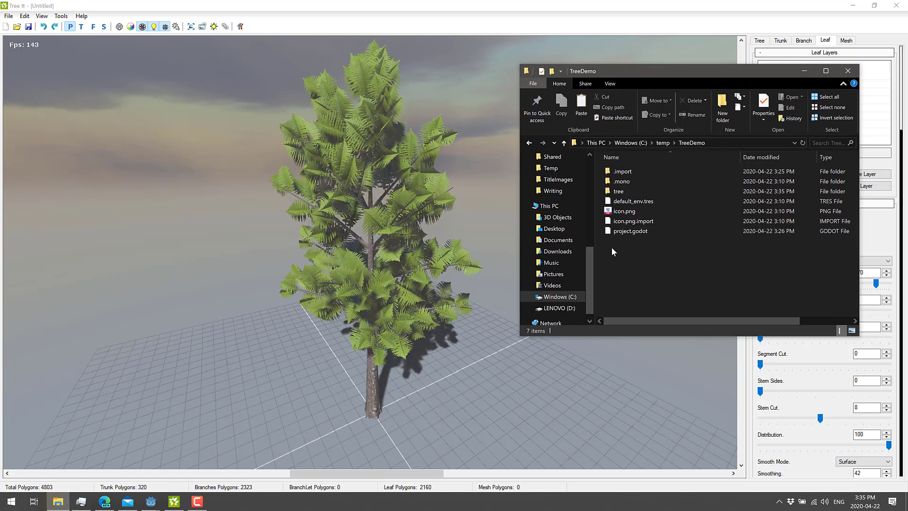
click(612, 192)
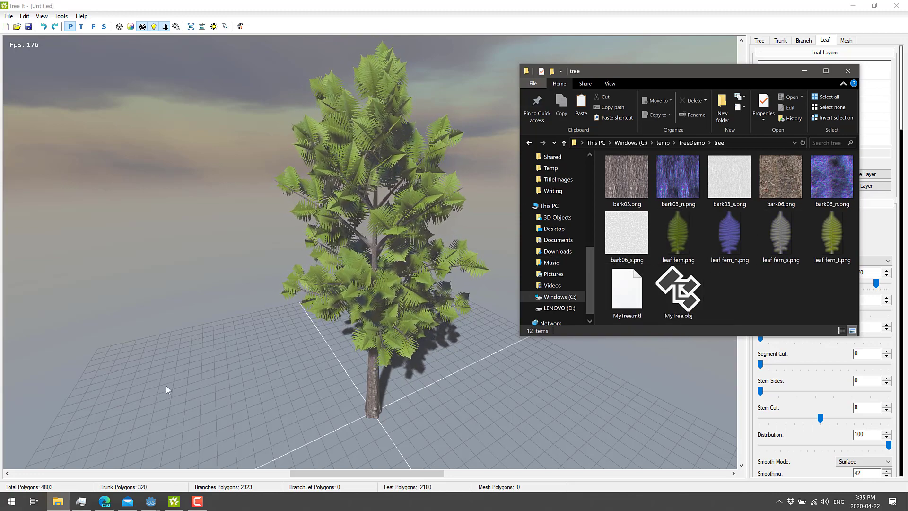
Switch to the TreeDemo project in Godot, add MyTree.obj from the tree folder under the Spatial node and inspect the tree.
click(151, 501)
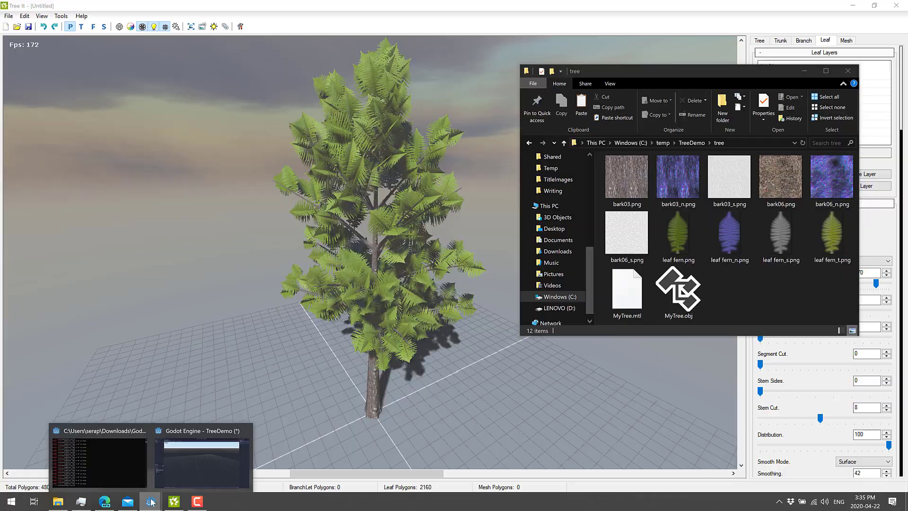
click(168, 470)
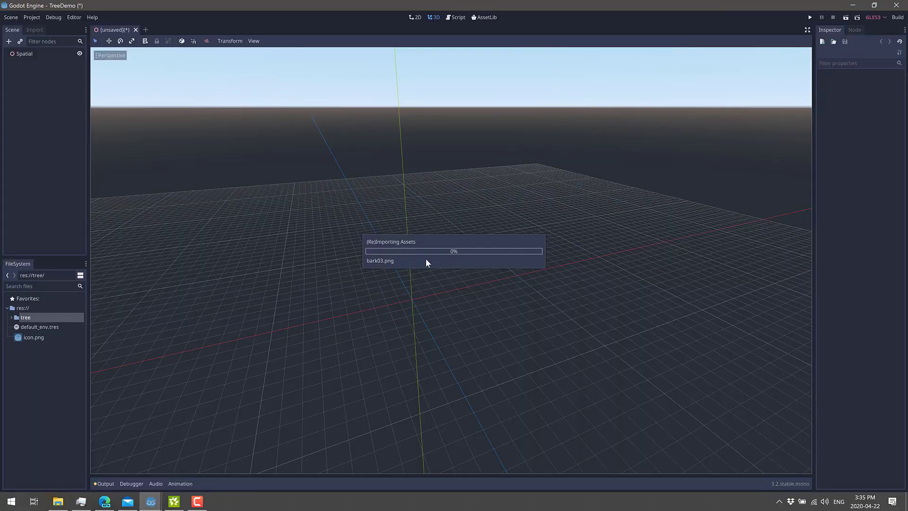
click(12, 318)
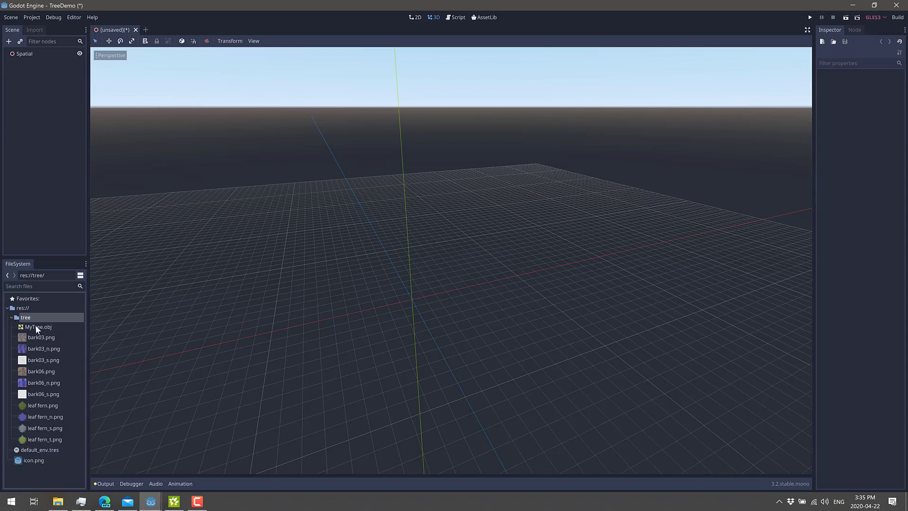
click(32, 54)
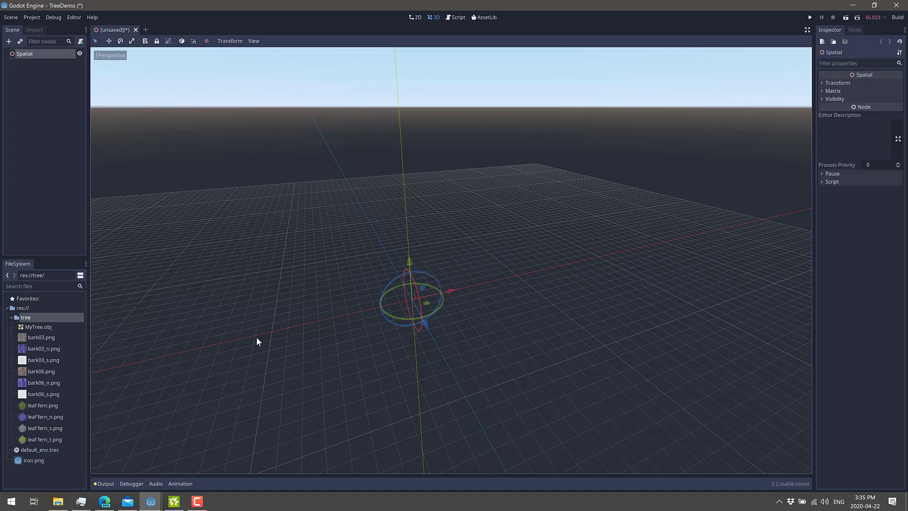
drag(33, 326, 421, 290)
scroll(549, 266, down, 8)
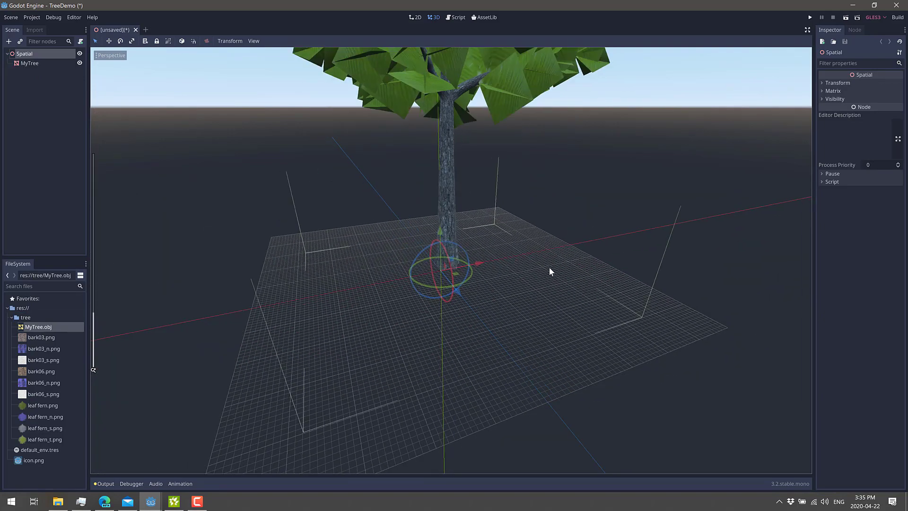
middle_drag(549, 267, 545, 245)
scroll(544, 245, up, 8)
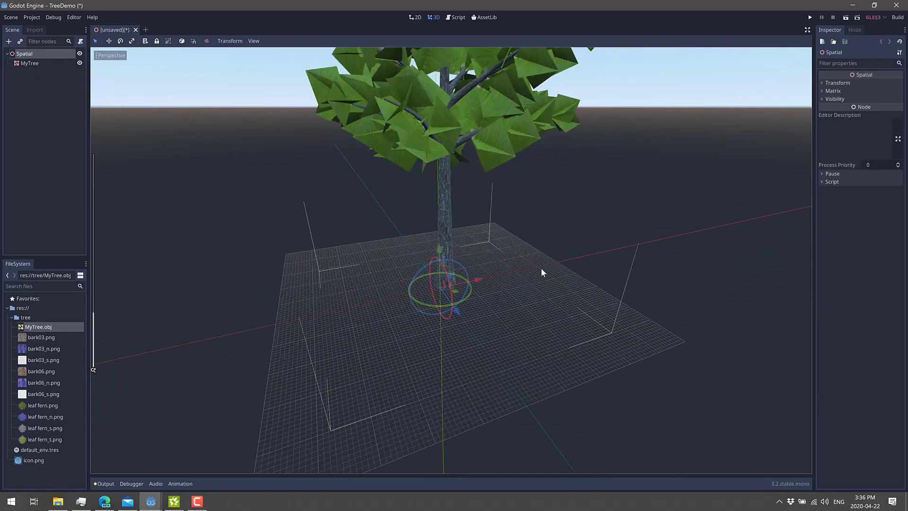
scroll(533, 310, down, 6)
middle_drag(528, 265, 550, 302)
middle_drag(492, 344, 466, 349)
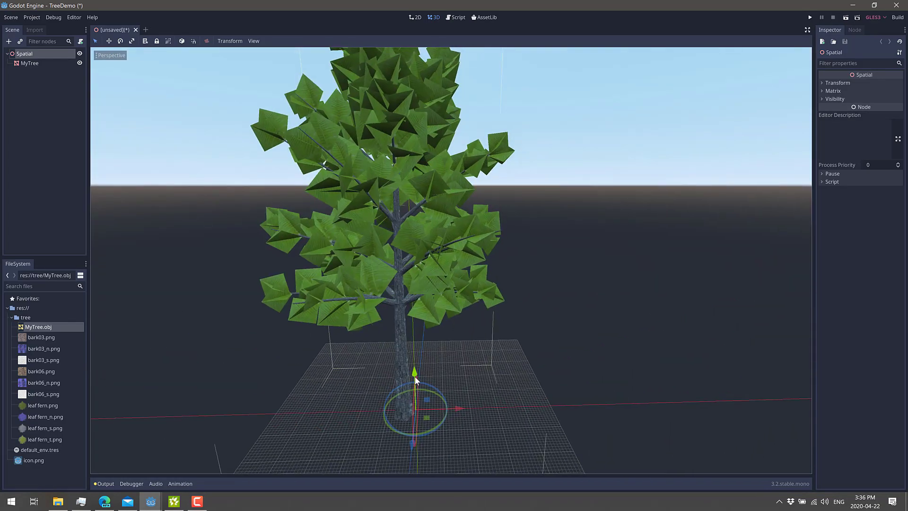
Move the Spatial node down along its Y axis and reset its Y translation to 0.
drag(415, 374, 421, 402)
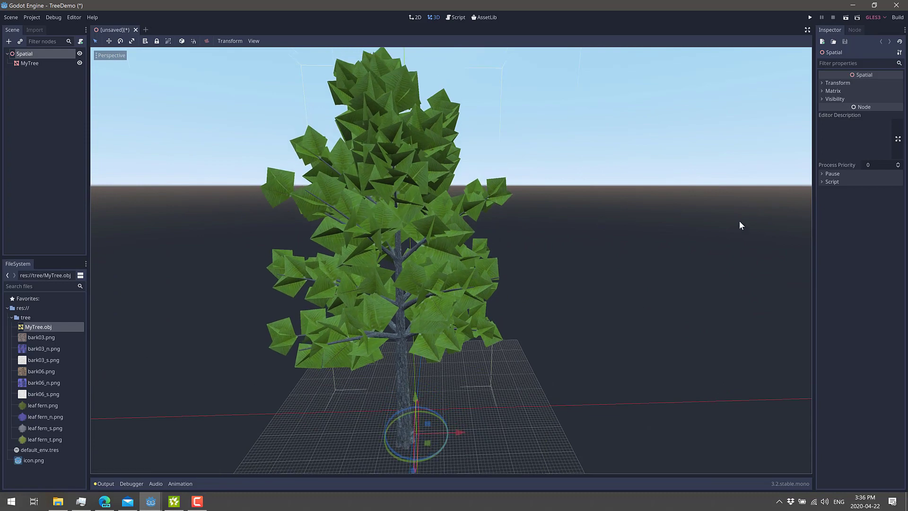
click(835, 83)
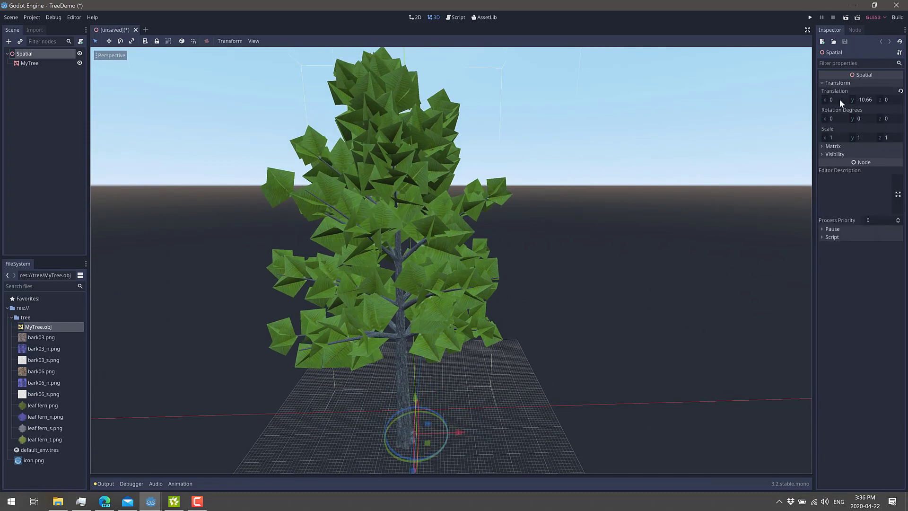
click(839, 100)
key(Tab)
text(0)
key(Tab)
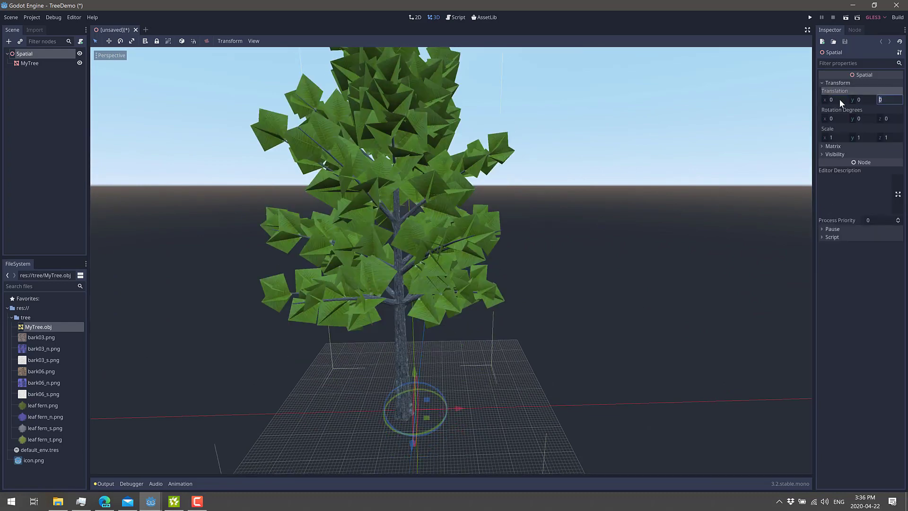
Scale the Spatial node uniformly to 0.3 on the X, Y and Z axes.
key(Tab)
key(Tab)
key(Tab)
key(Tab)
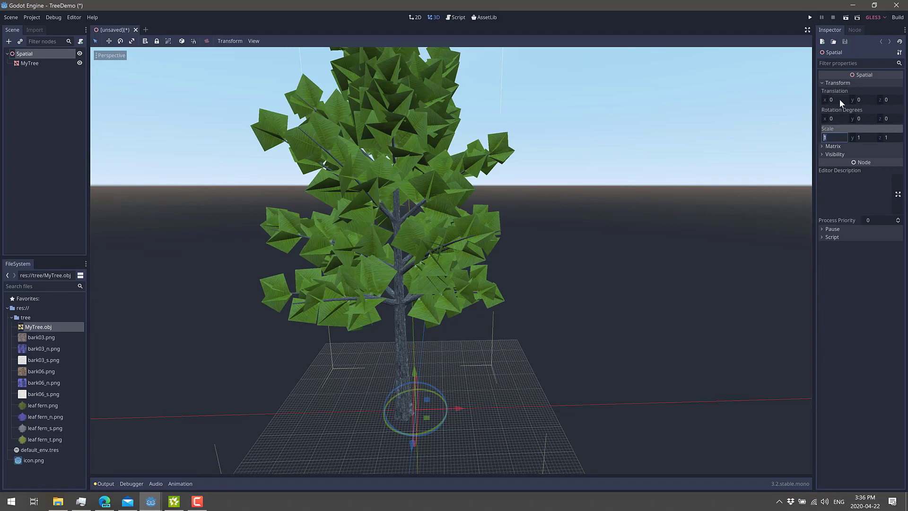
text(0.3)
key(Tab)
text(0.3)
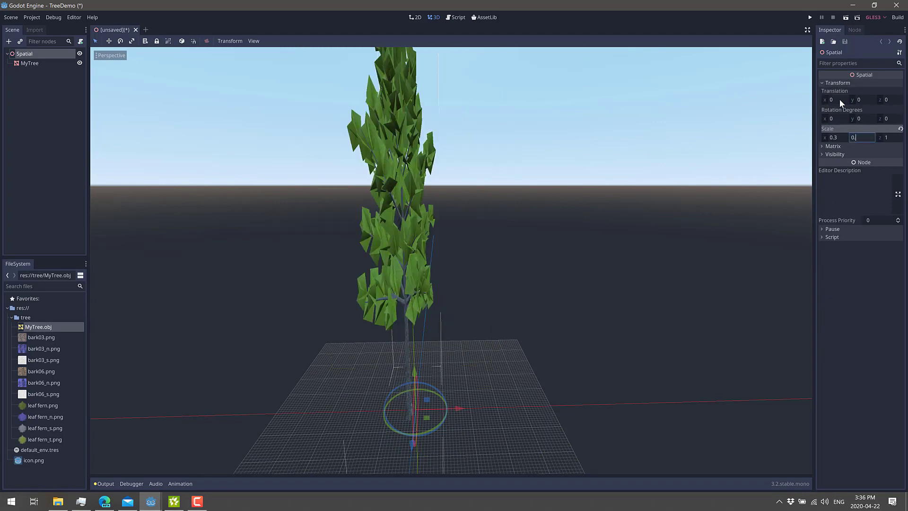
key(Tab)
text(0.3)
key(Return)
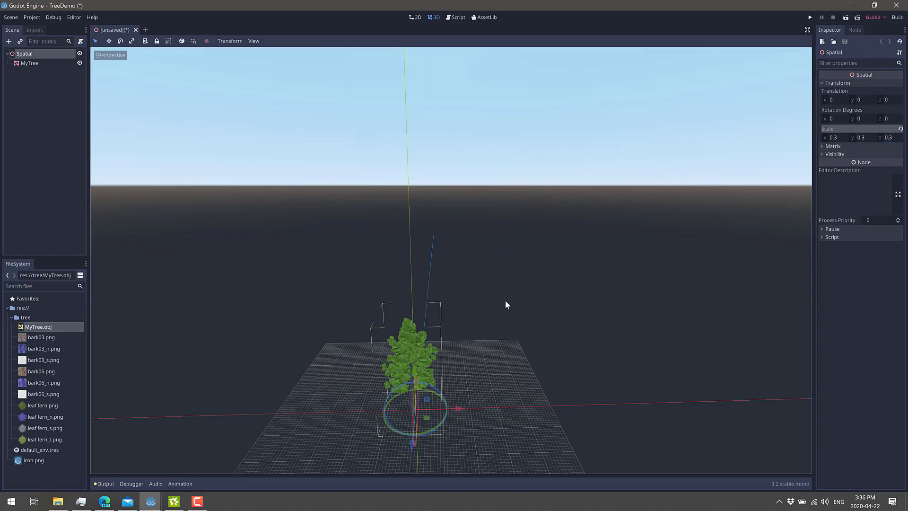
Move the Spatial node along the ground to about -1.7 on X and -3 on Z.
scroll(498, 369, up, 5)
scroll(496, 367, down, 5)
middle_drag(523, 263, 611, 317)
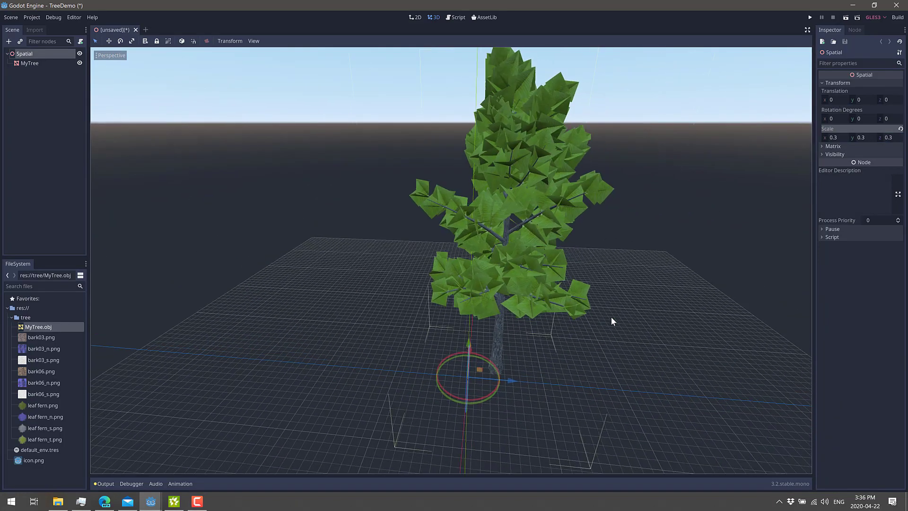
drag(511, 379, 449, 356)
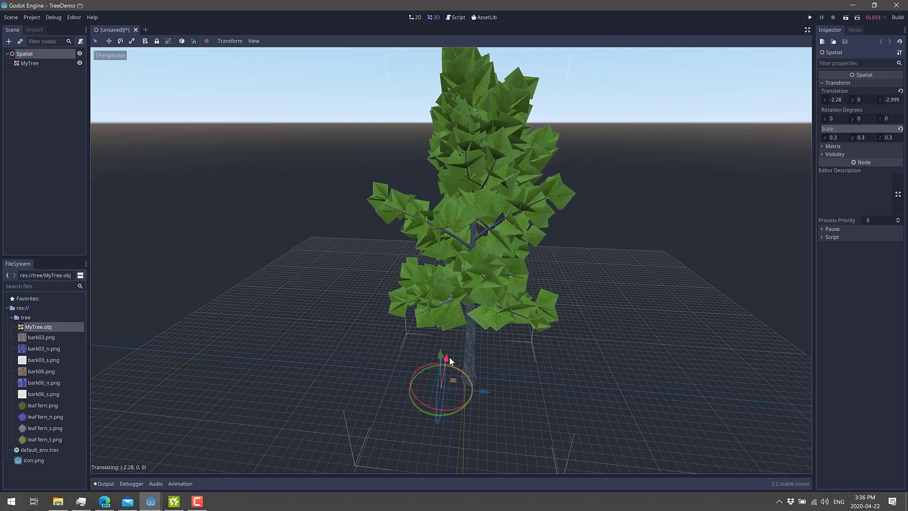
middle_drag(510, 359, 559, 330)
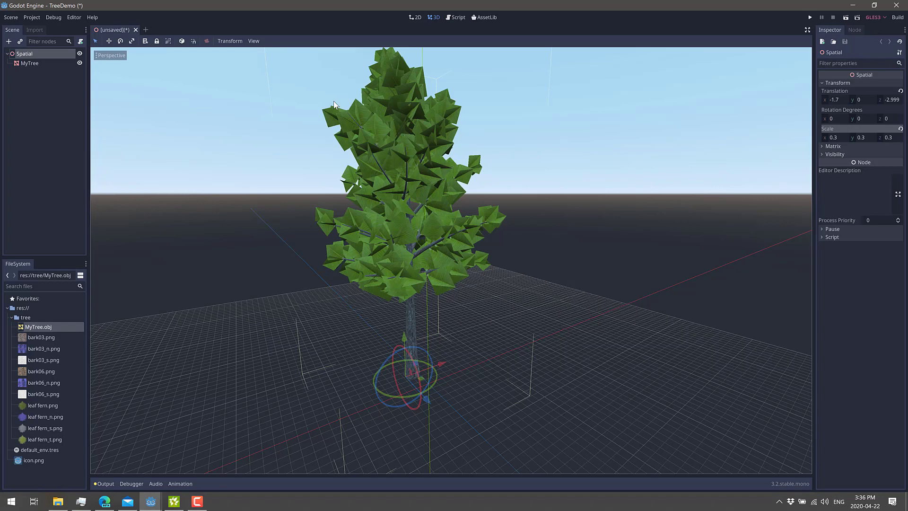
Select the MyTree node and check the import type options for MyTree.obj, including Scene.
click(27, 62)
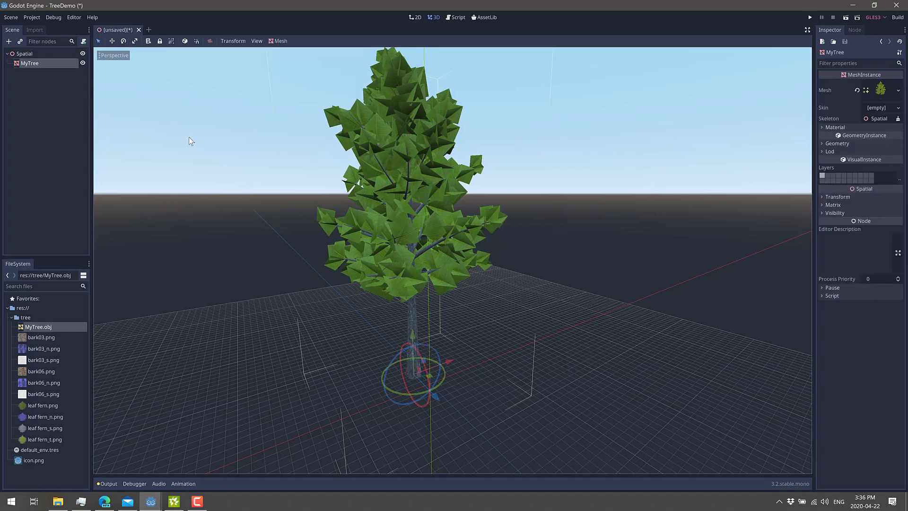
click(34, 30)
click(35, 64)
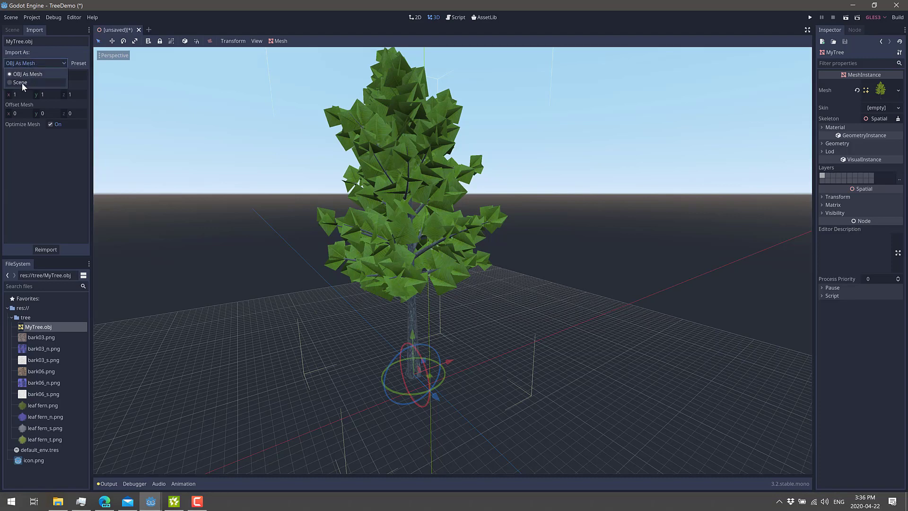
click(22, 82)
click(46, 249)
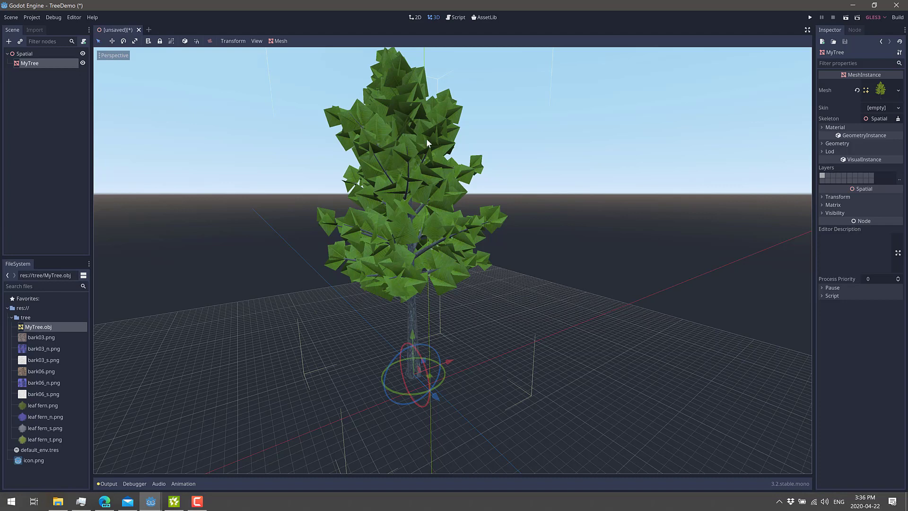
Open the leaf fern material on Surface 2 of the MyTree mesh and enable its Transparent flag.
click(880, 89)
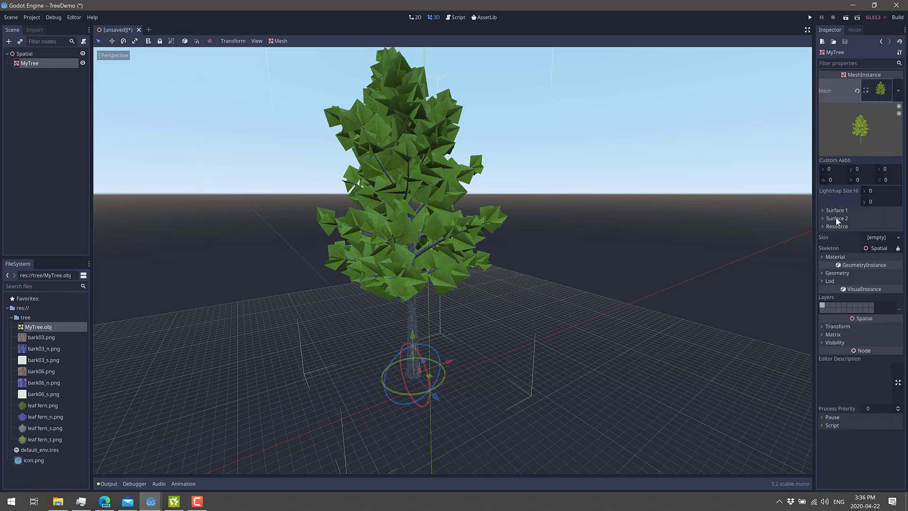
click(822, 209)
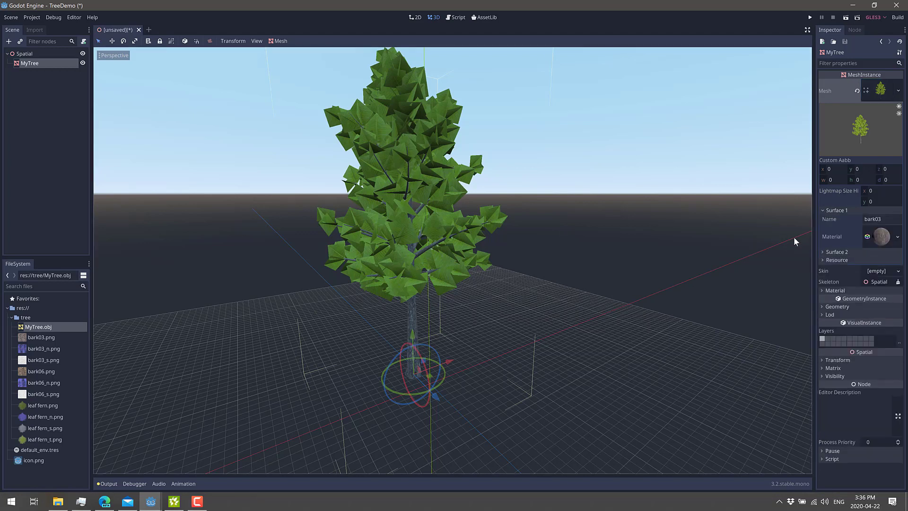
click(824, 252)
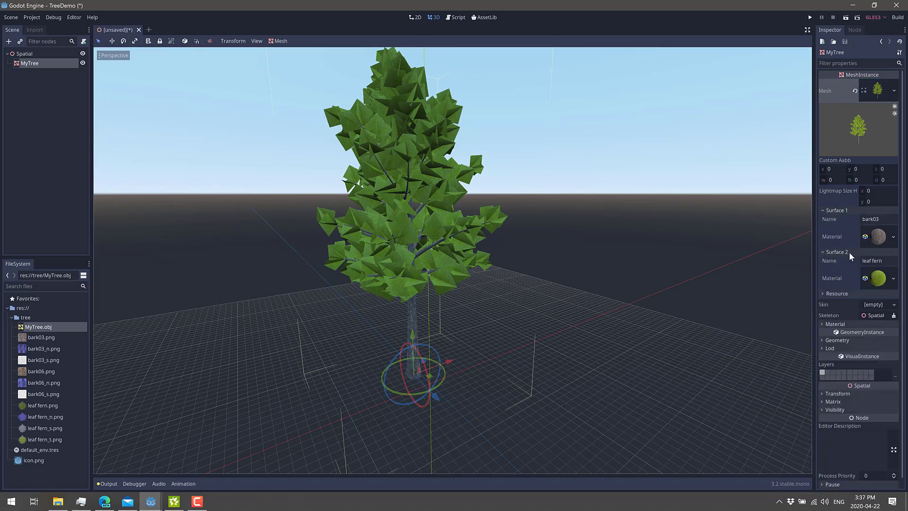
click(880, 278)
click(823, 147)
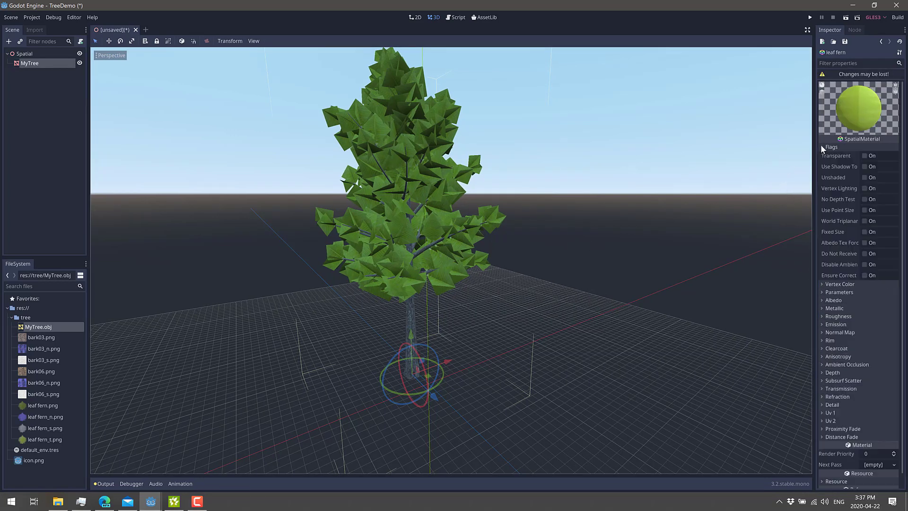
click(864, 156)
middle_drag(464, 205, 543, 183)
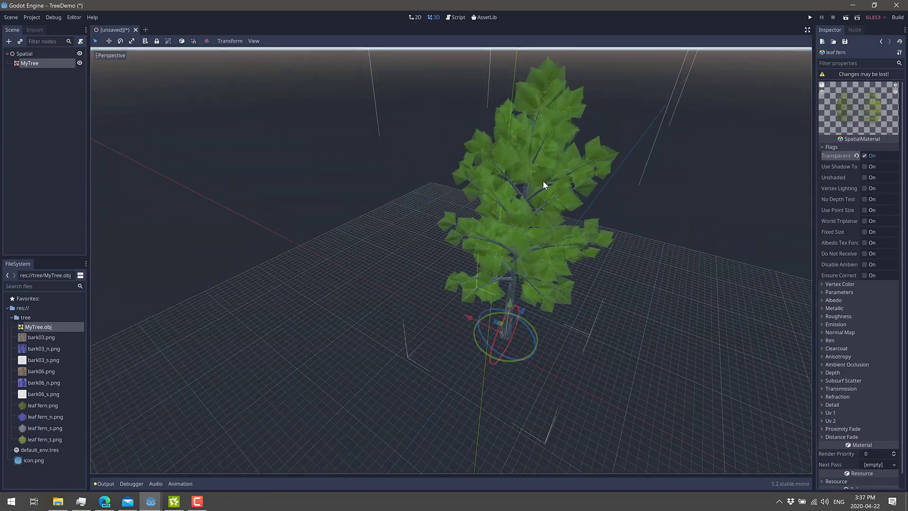
middle_drag(612, 245, 552, 242)
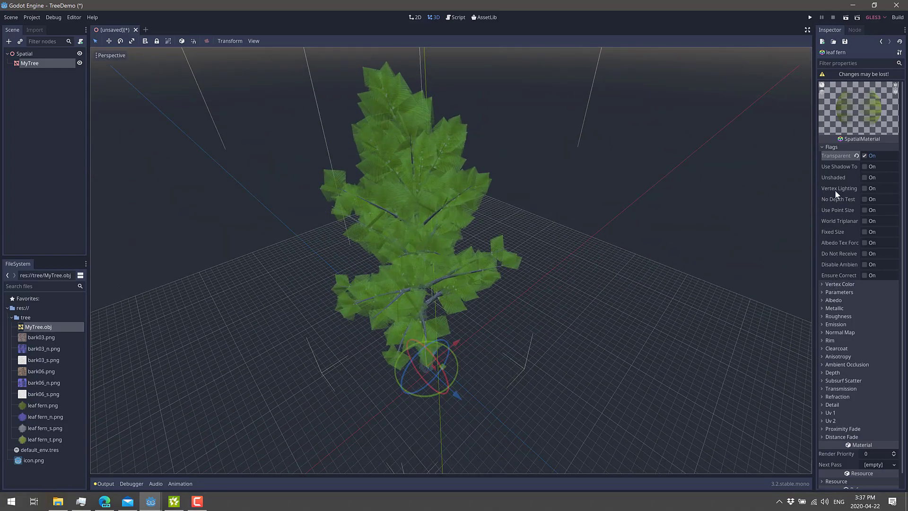
Enable Use Alpha Scissor in the leaf fern material's parameters and lower its threshold to 0.41.
click(821, 286)
click(822, 284)
click(822, 292)
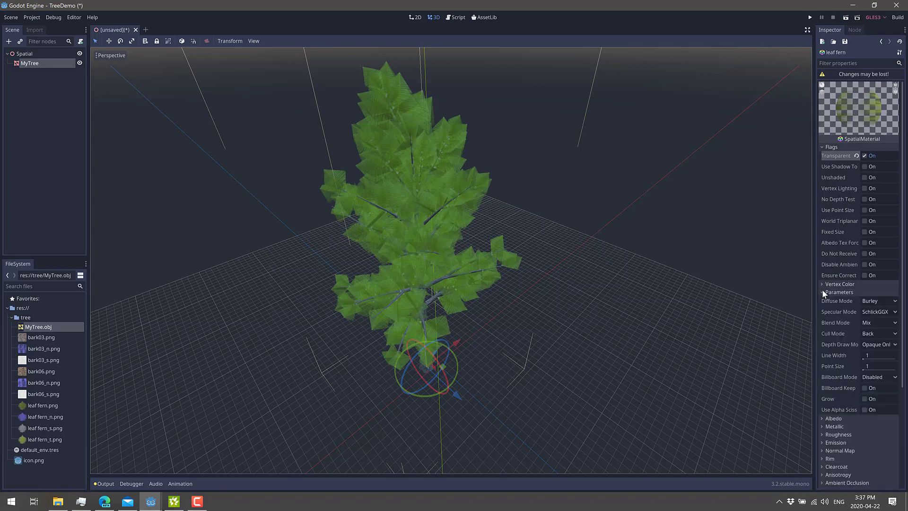
click(863, 408)
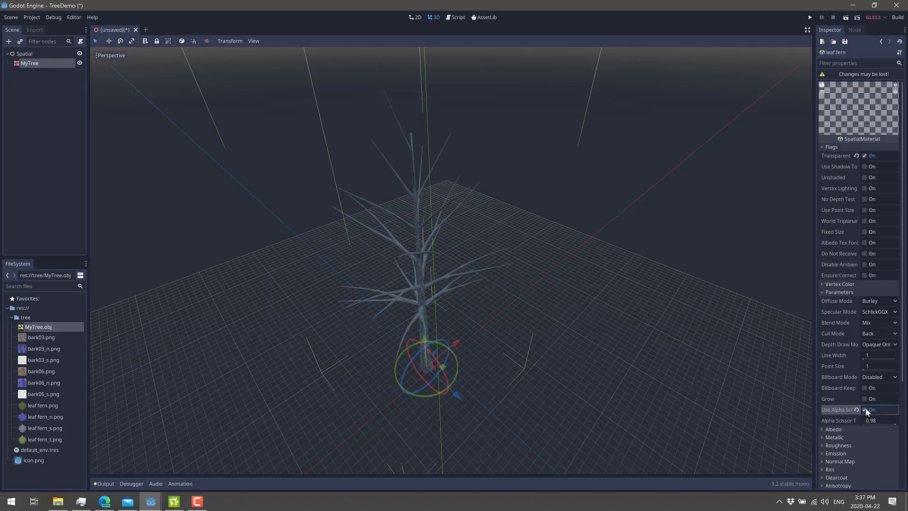
drag(894, 424, 876, 423)
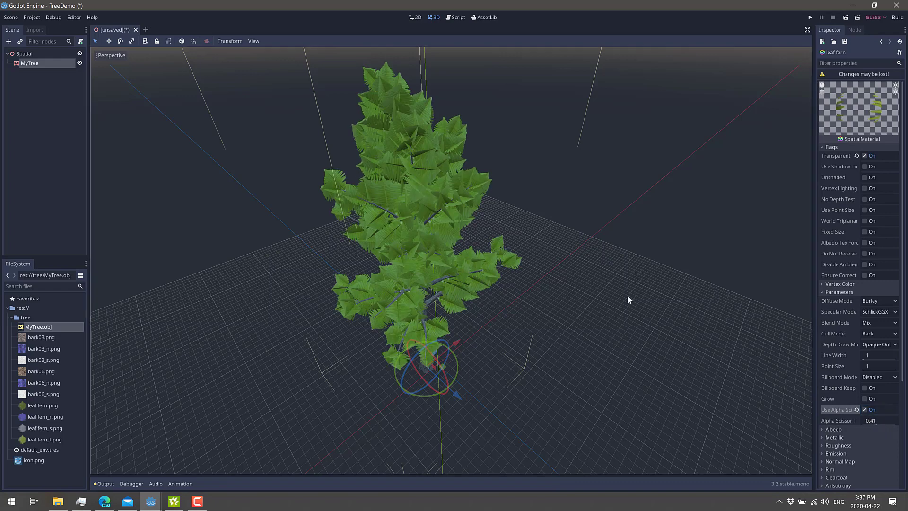
middle_drag(481, 230, 527, 247)
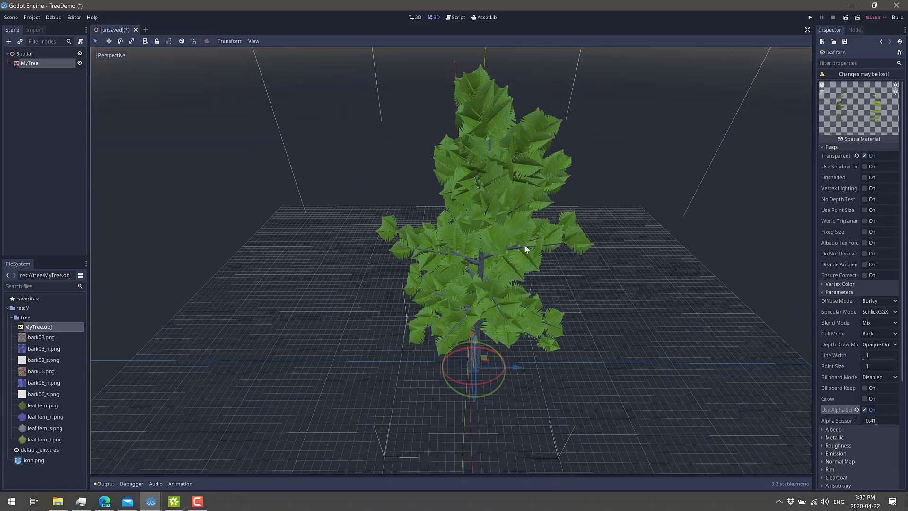
middle_drag(540, 280, 567, 264)
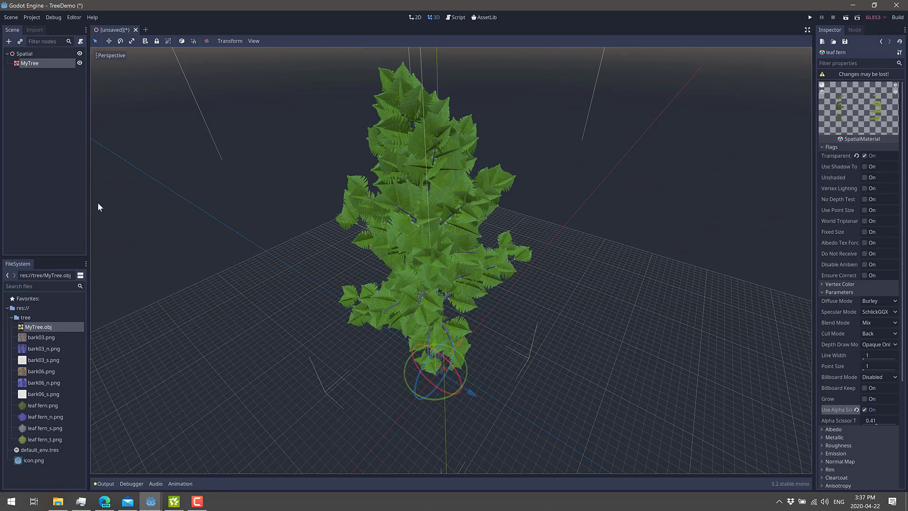
Add a MeshInstance node under the Spatial node and give it a new PlaneMesh.
click(26, 53)
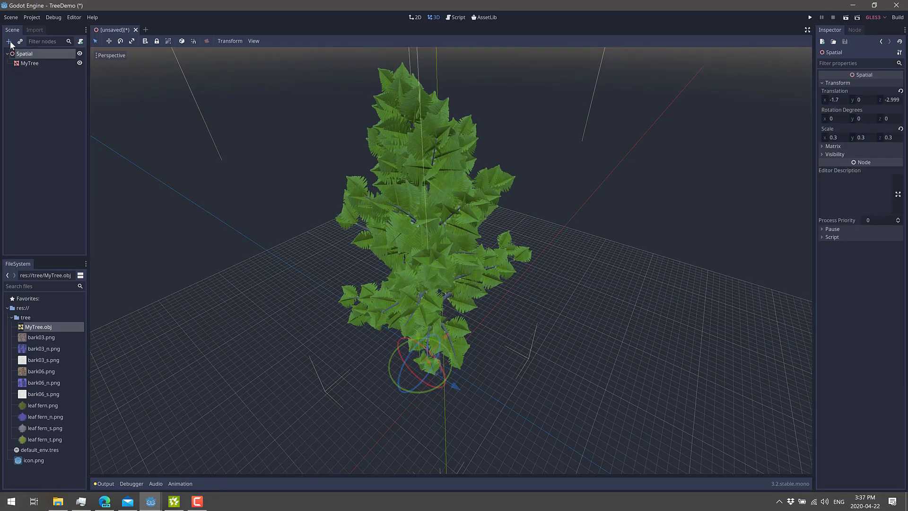
click(9, 41)
text(mesh)
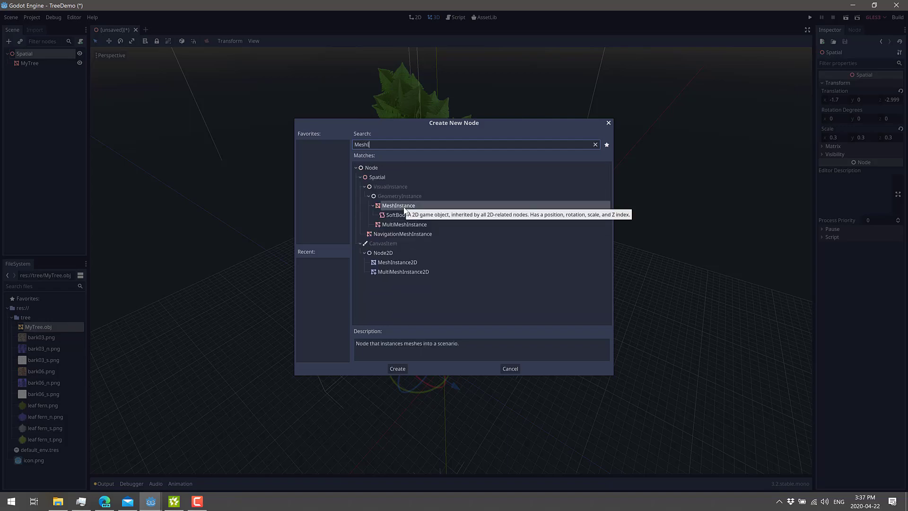
key(Return)
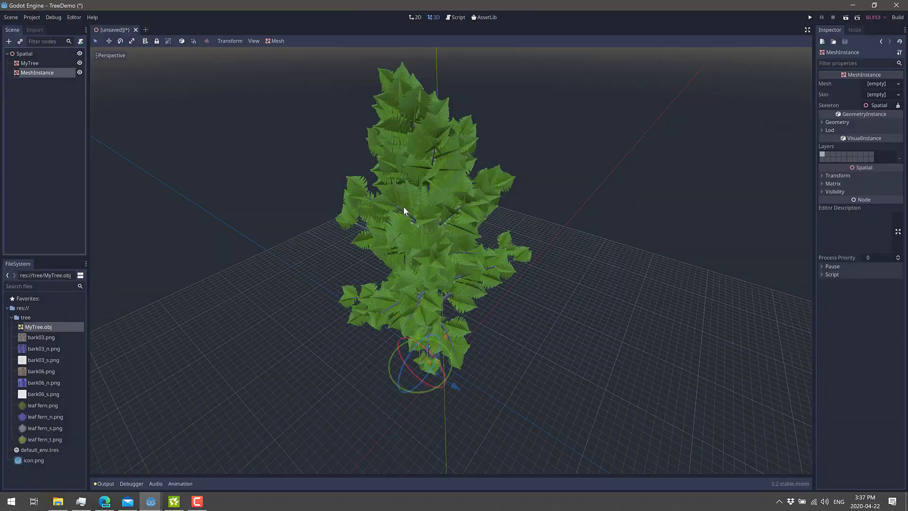
click(896, 84)
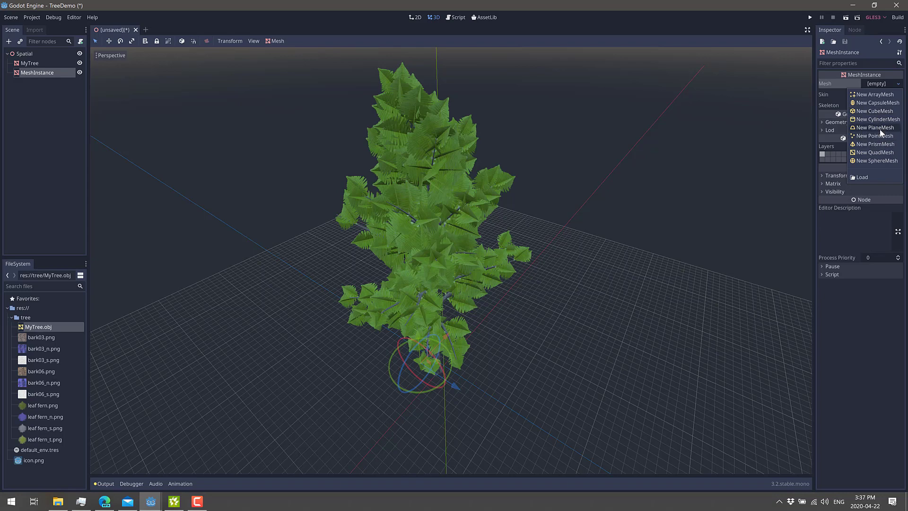
click(880, 128)
Set the plane mesh's size to 100 by 100 and scale the plane up well beyond the grid.
click(875, 95)
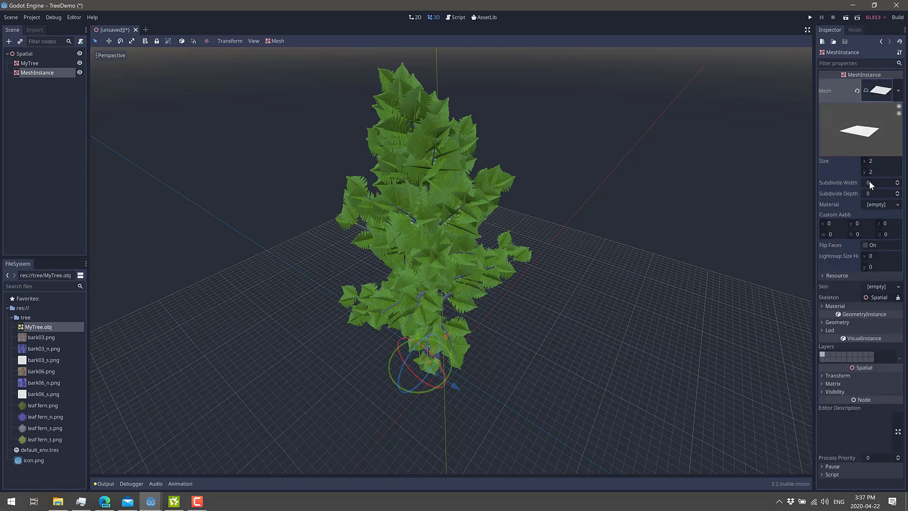
click(883, 161)
text(1)
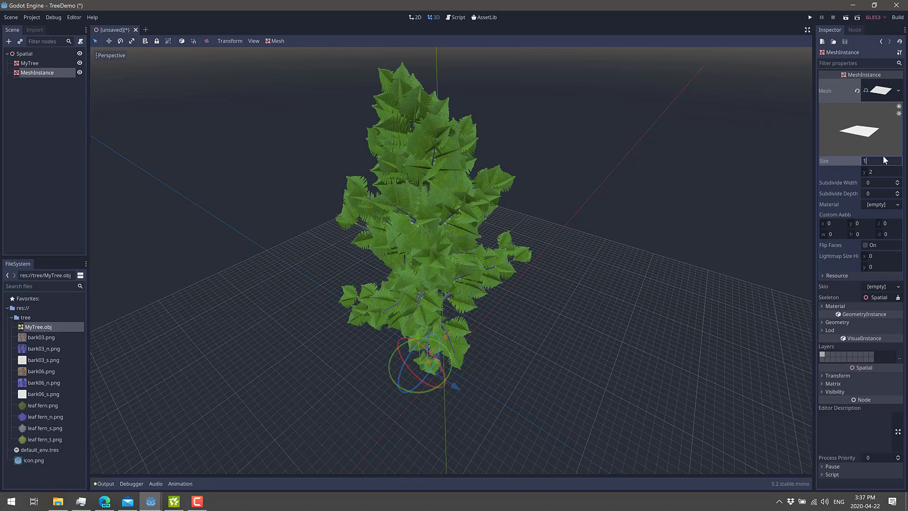
text(00)
key(Tab)
text(100)
key(Return)
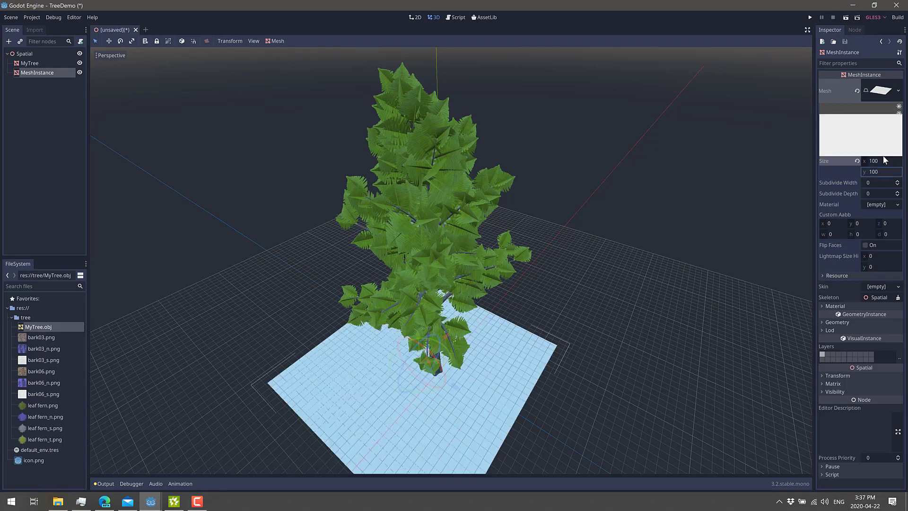
click(131, 41)
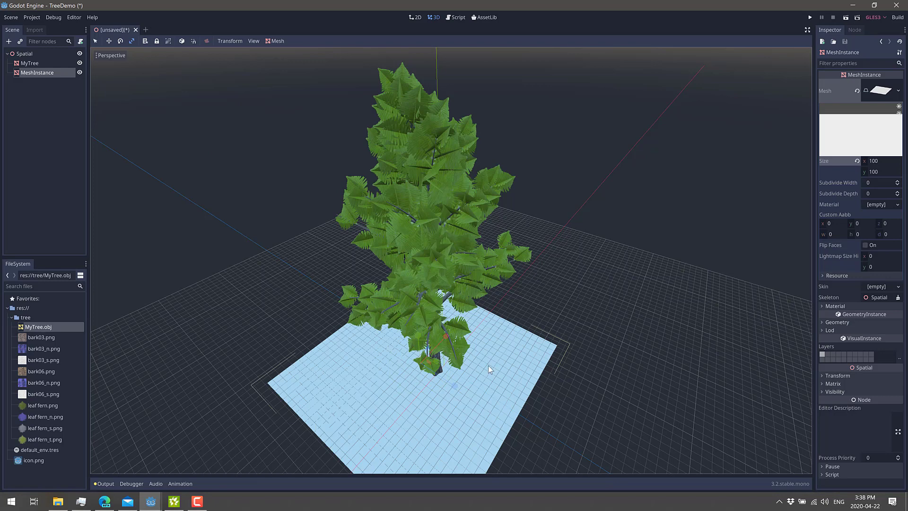
drag(489, 365, 531, 356)
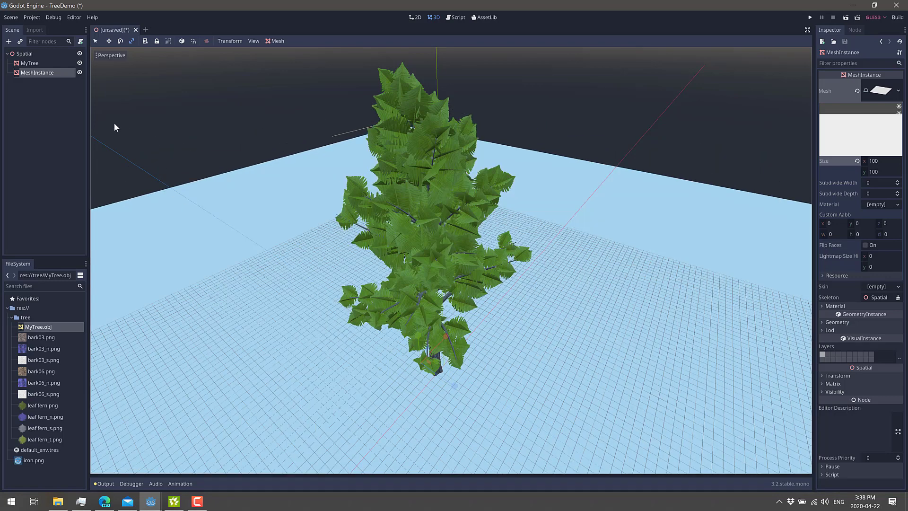
Add a DirectionalLight node under the Spatial node.
click(26, 53)
click(9, 41)
text(directional)
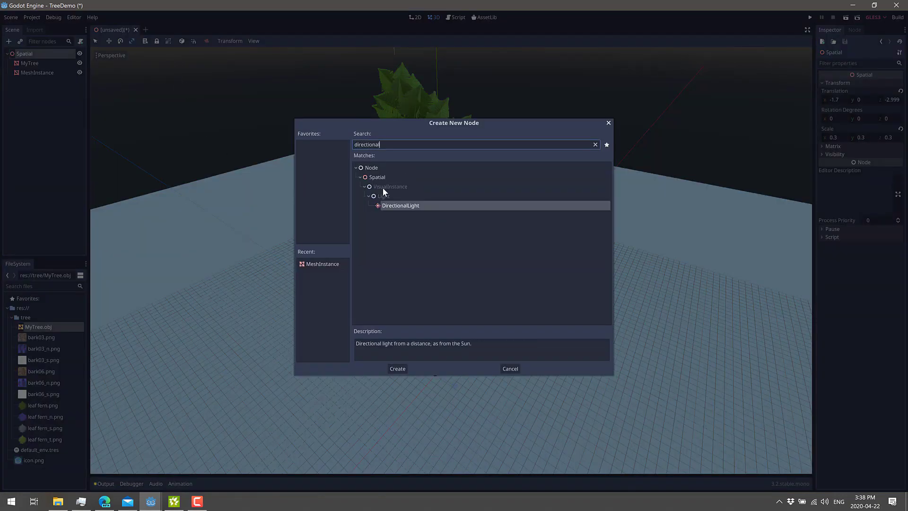
click(412, 207)
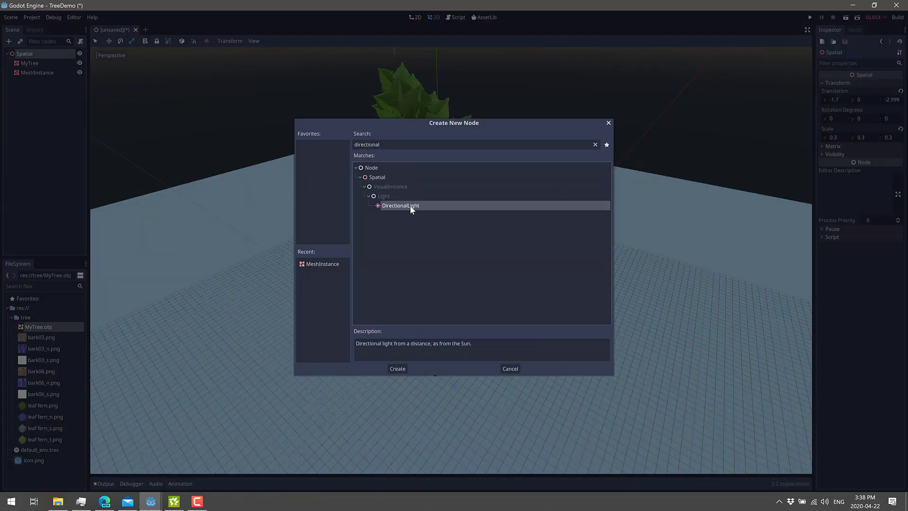
click(398, 369)
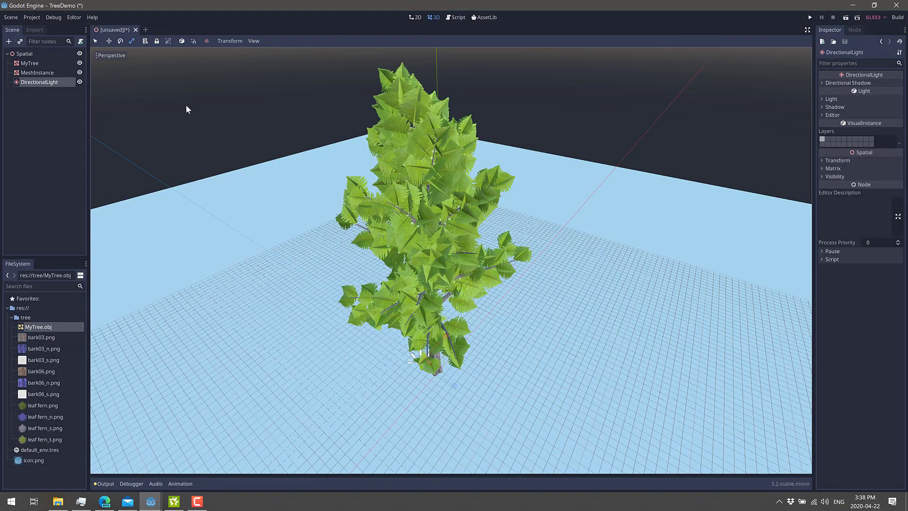
Move the directional light up beside the tree's crown and rotate it to shine down on the tree and ground plane.
click(110, 42)
drag(456, 381, 558, 409)
drag(516, 381, 555, 330)
middle_drag(609, 345, 610, 322)
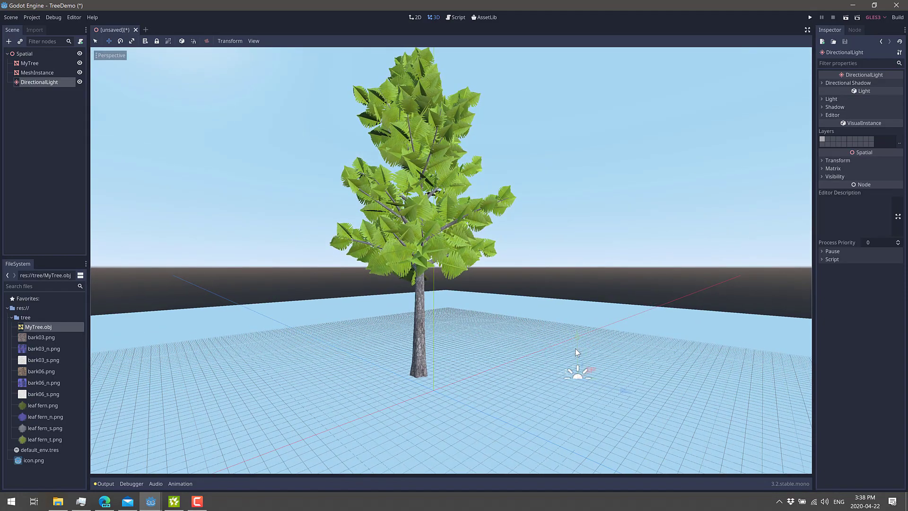
drag(628, 389, 565, 99)
middle_drag(650, 252, 625, 281)
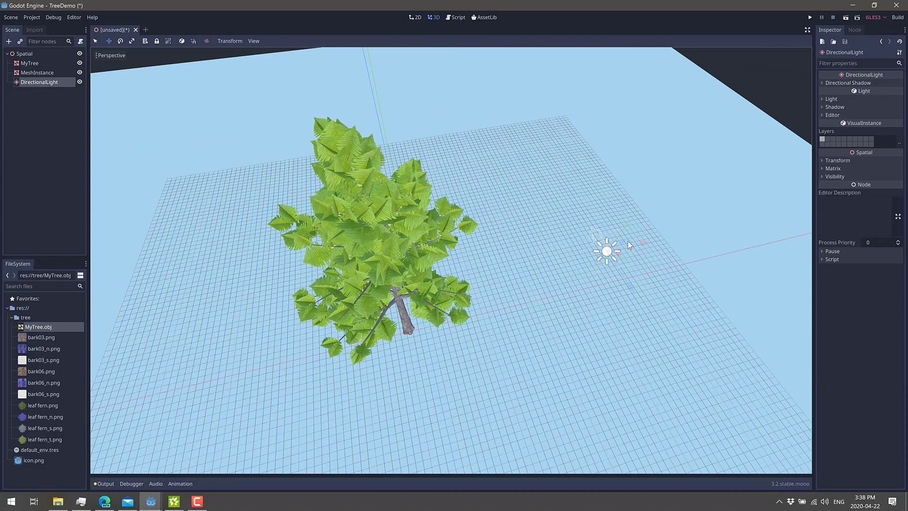
drag(640, 240, 510, 395)
middle_drag(511, 395, 563, 319)
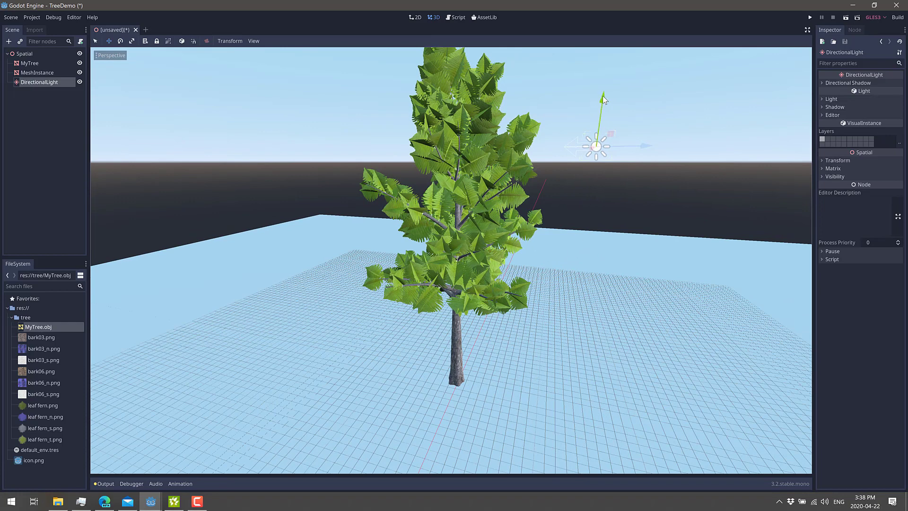
drag(602, 96, 623, 109)
drag(649, 147, 684, 144)
click(121, 41)
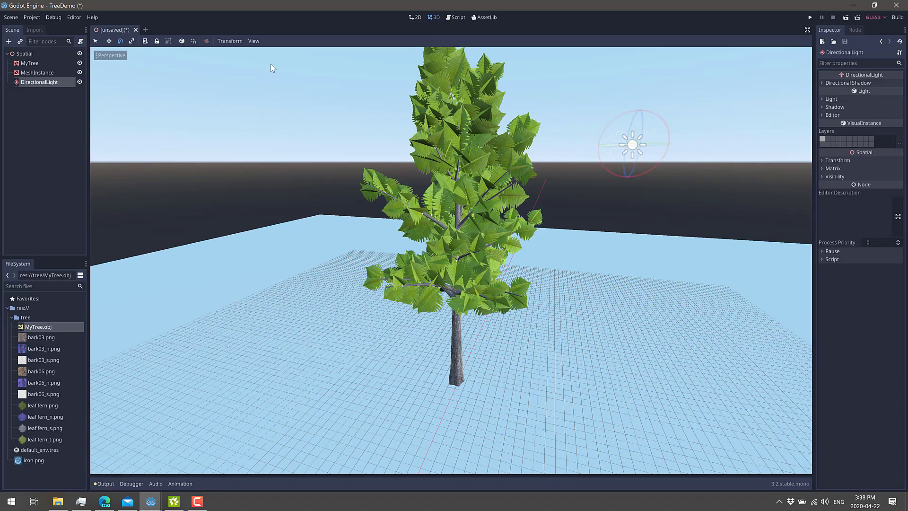
mouse_move(607, 129)
mouse_down()
mouse_move(605, 155)
mouse_move(596, 151)
mouse_up()
Add a WorldEnvironment node under the Spatial node.
right_click(29, 53)
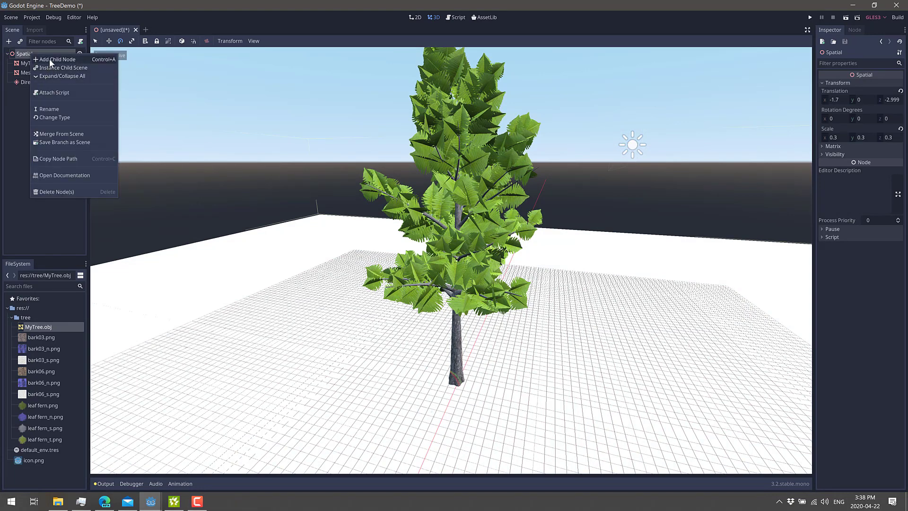
click(49, 59)
text(Envi)
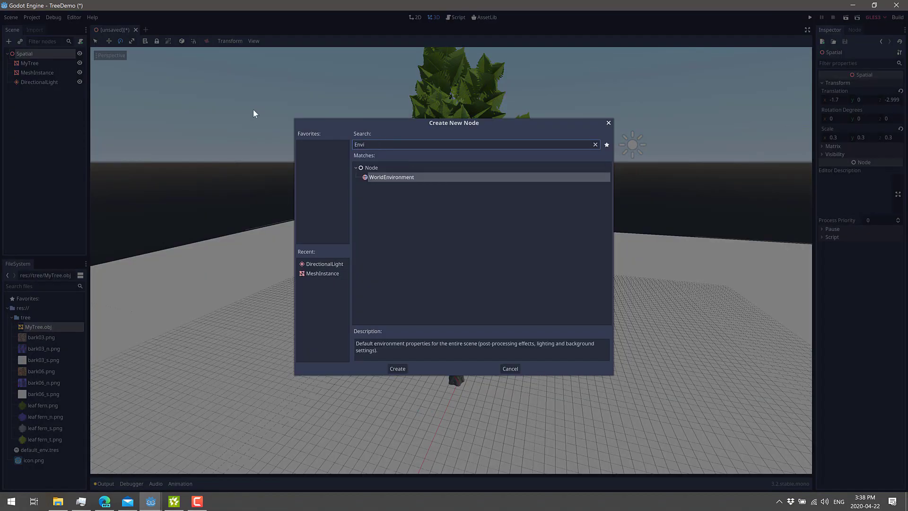
double_click(384, 177)
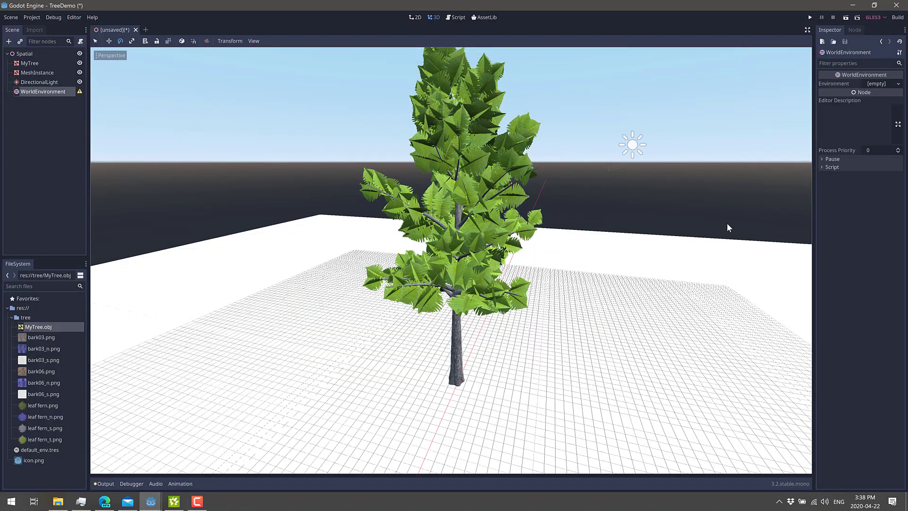
Assign a new Environment resource to the WorldEnvironment node and open it for editing.
double_click(52, 92)
click(898, 84)
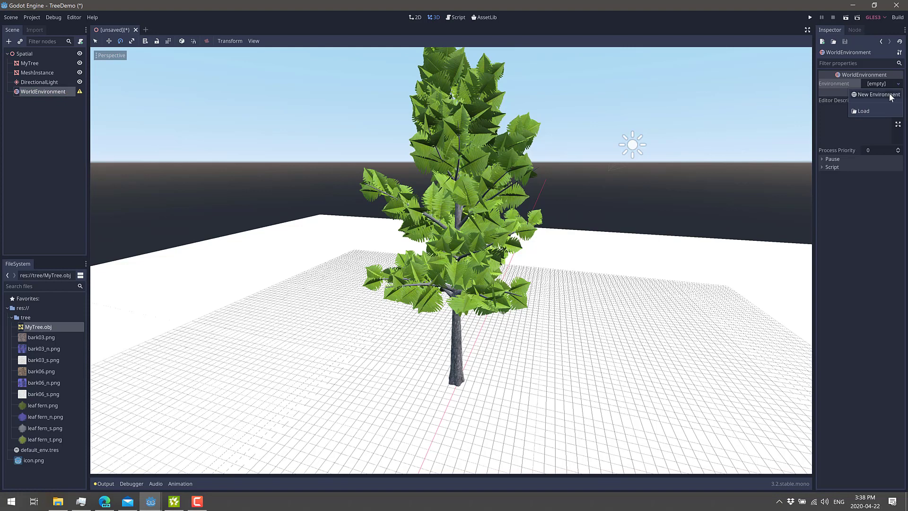
click(878, 94)
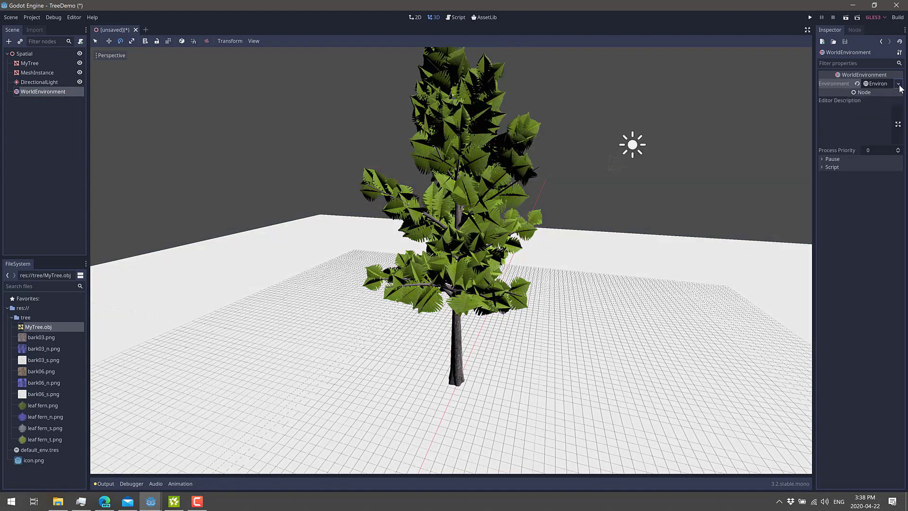
click(898, 85)
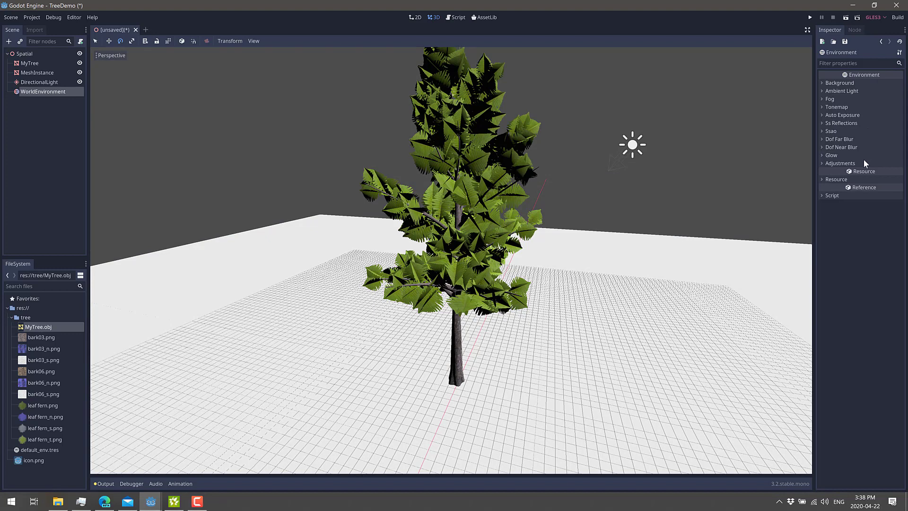
Set the environment's background mode to Sky with a new ProceduralSky and lower the background energy to 0.35.
click(821, 83)
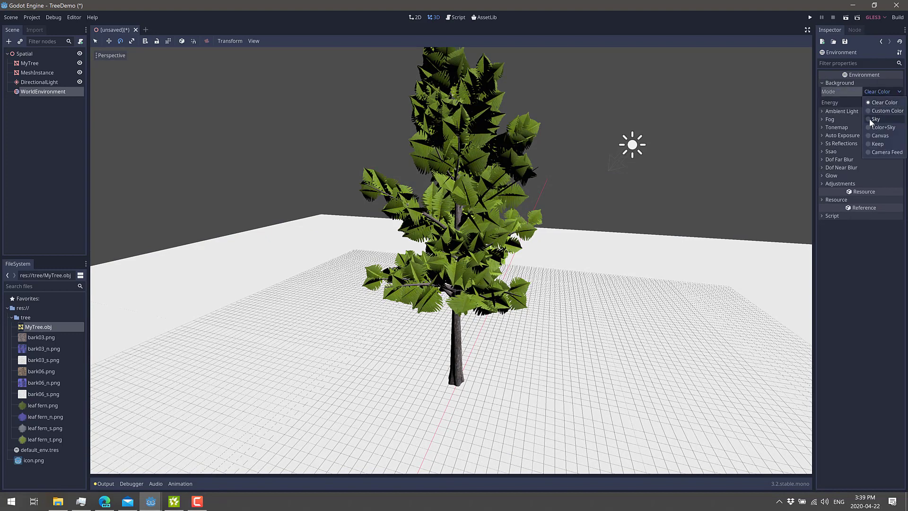
click(875, 119)
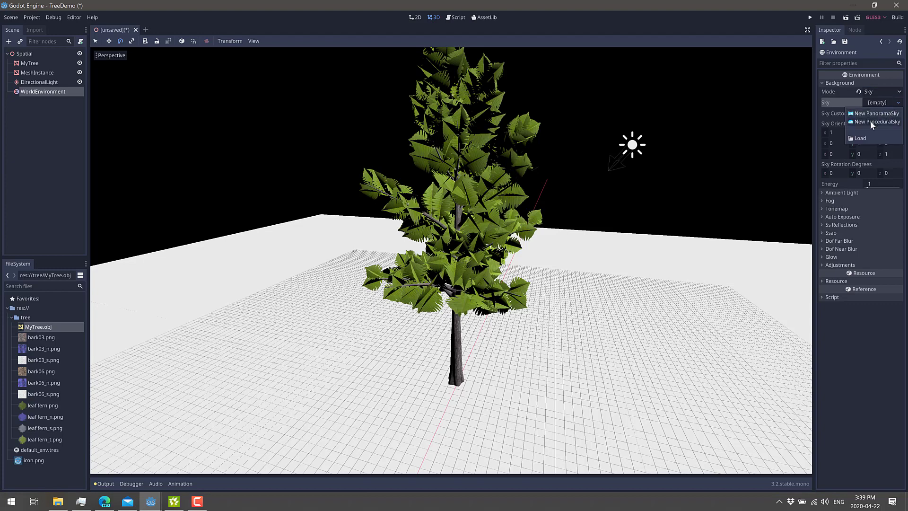
click(871, 122)
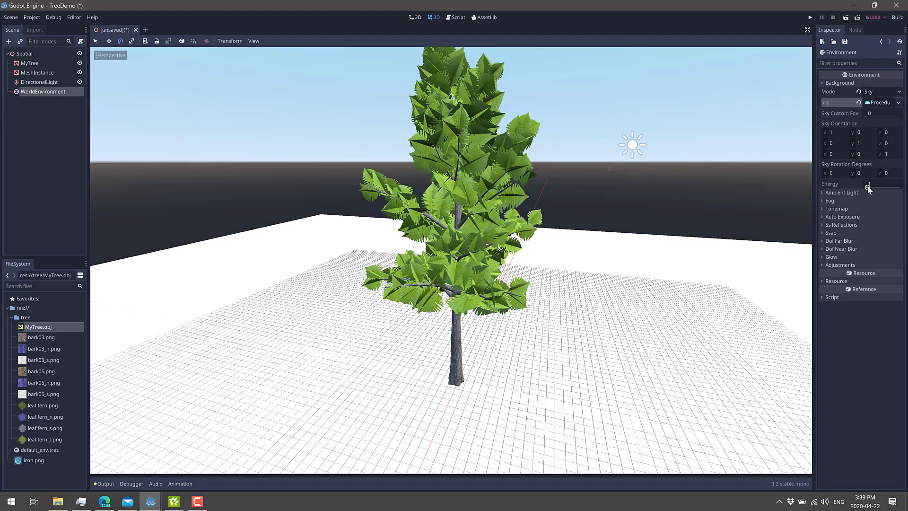
drag(868, 189, 867, 189)
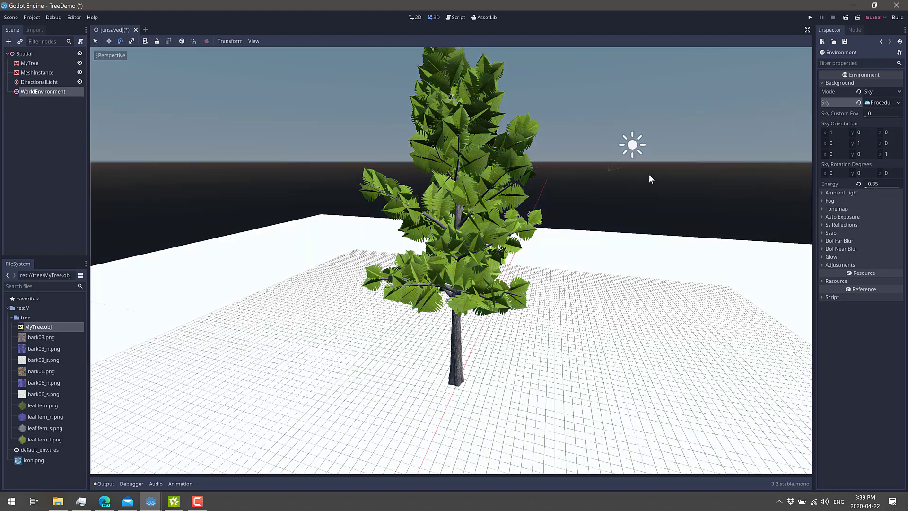
Enable shadows on the DirectionalLight node.
click(48, 84)
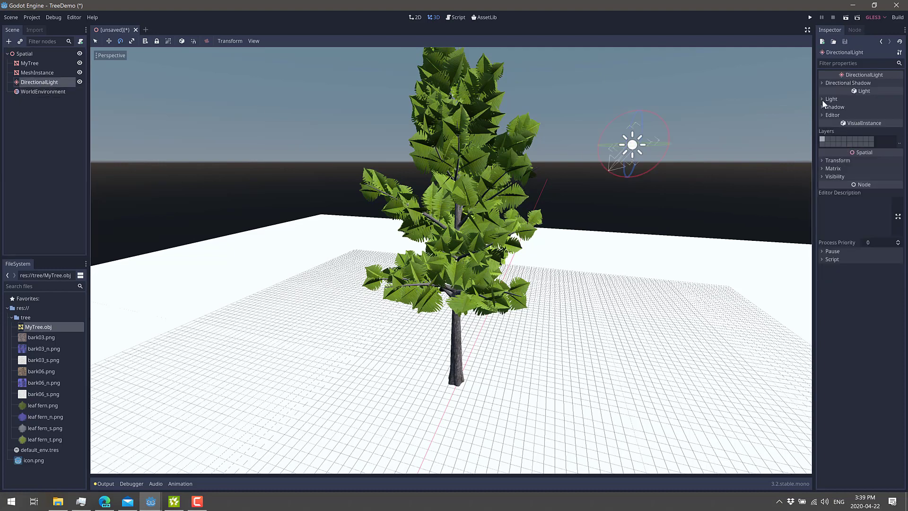
click(821, 82)
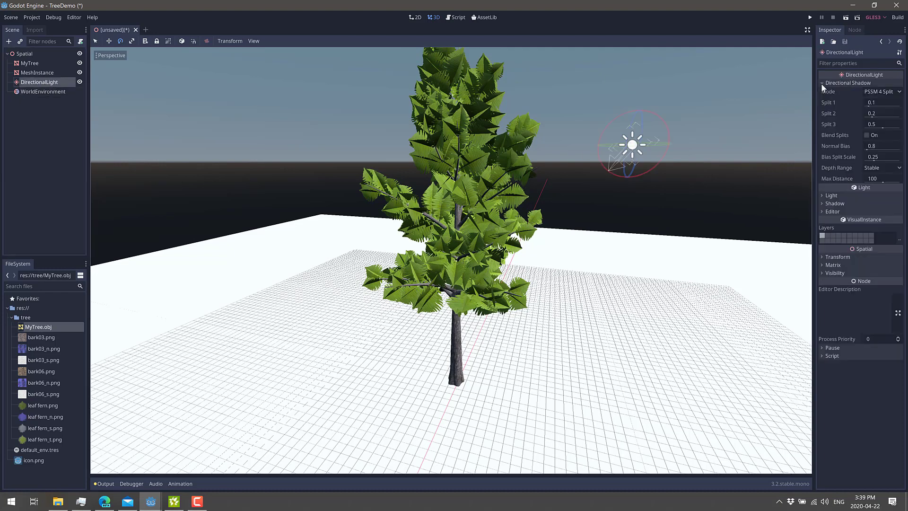
click(832, 203)
click(869, 212)
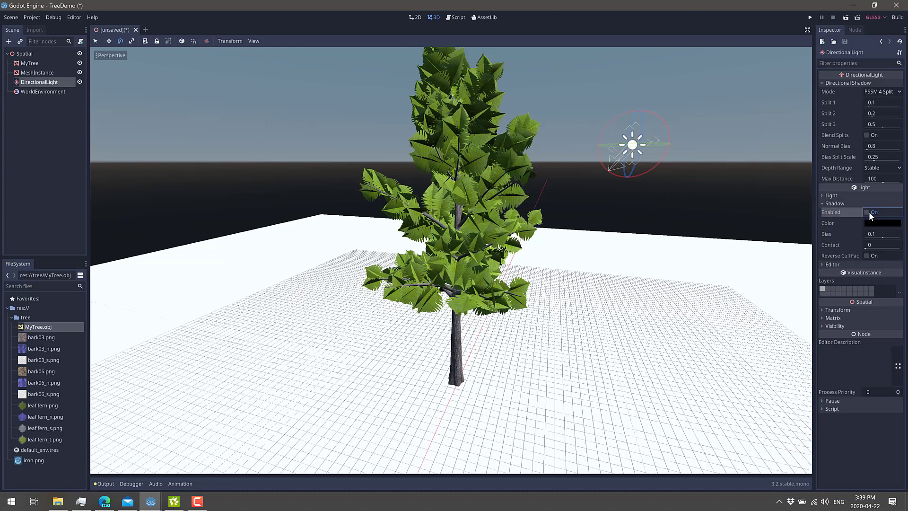
click(868, 211)
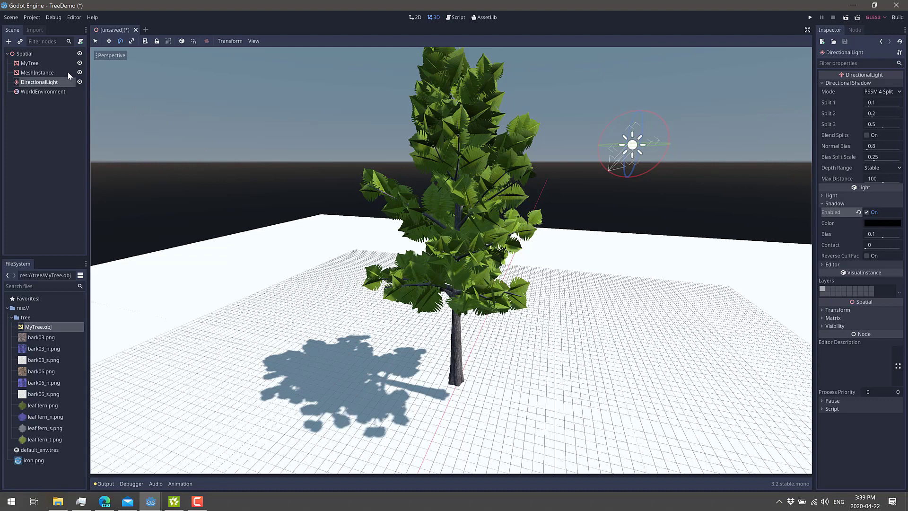
Select the MyTree node and examine the tree and its ground shadow from different distances and angles.
double_click(23, 63)
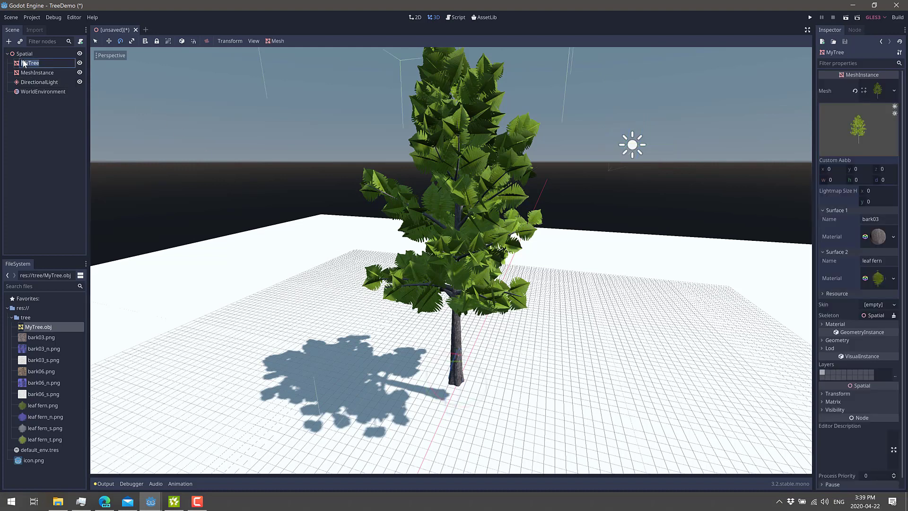
click(109, 41)
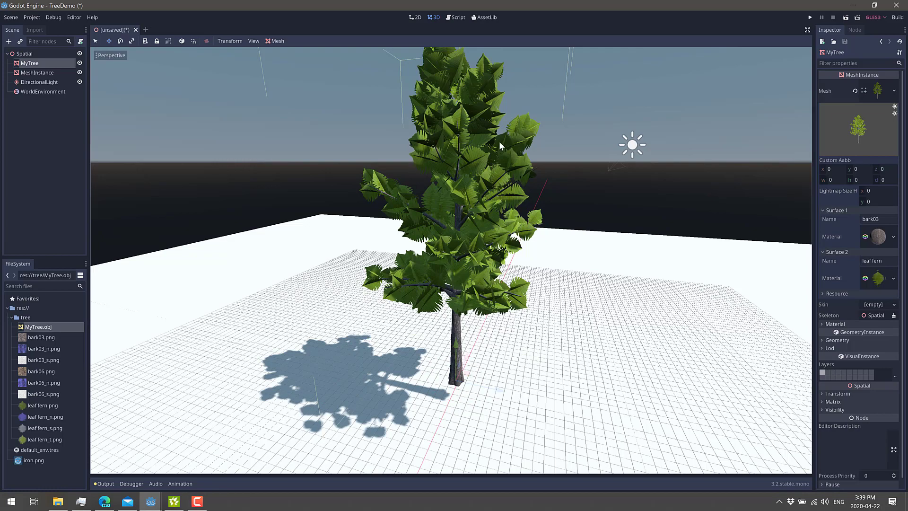
scroll(500, 141, down, 5)
scroll(472, 144, down, 5)
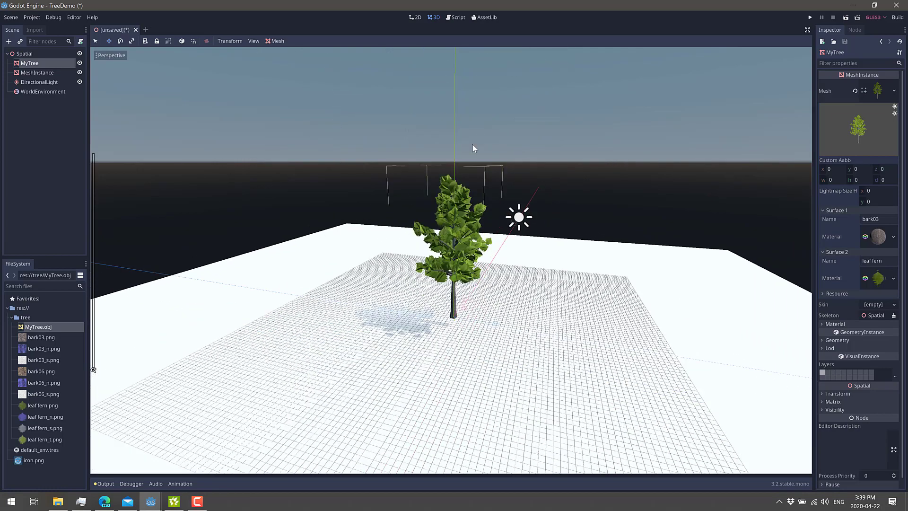
scroll(473, 144, down, 3)
scroll(472, 144, up, 8)
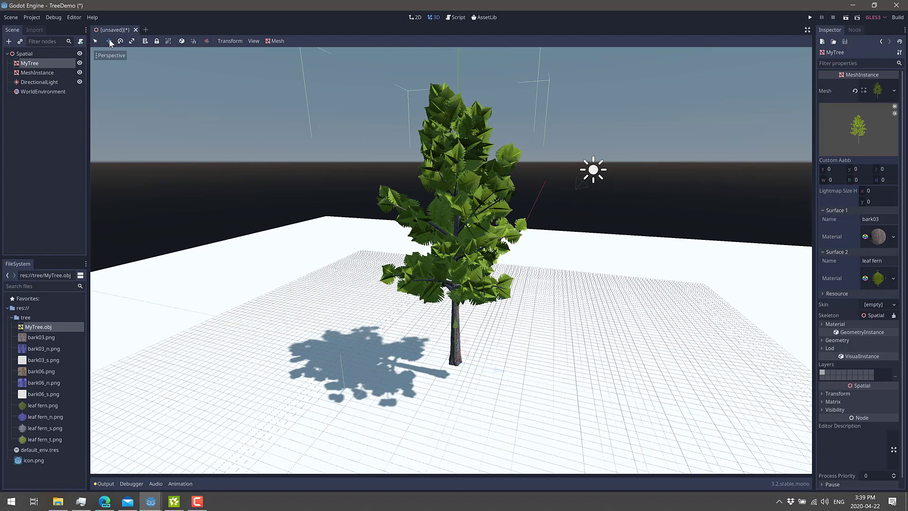
drag(448, 204, 450, 222)
middle_drag(456, 442, 468, 433)
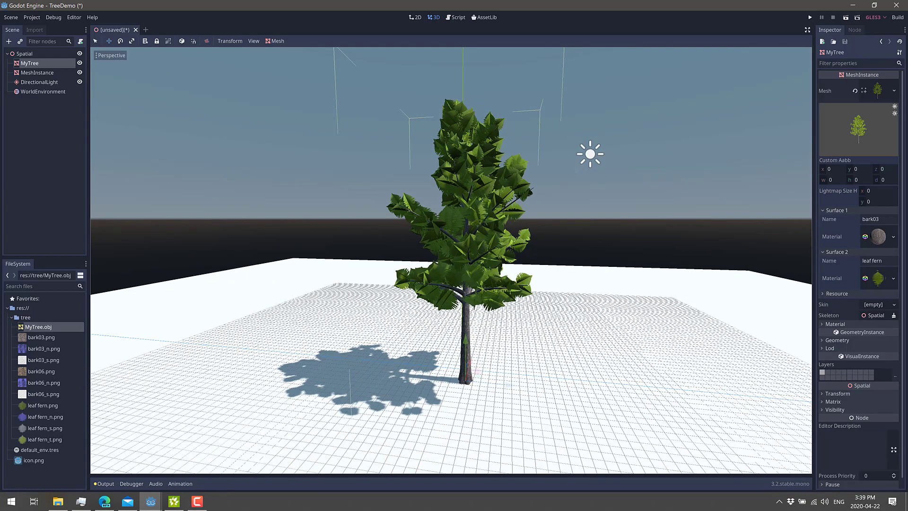
Toggle the leaf fern material's Transparent and Use Alpha Scissor options off and back on to compare the leaves and shadow.
click(878, 279)
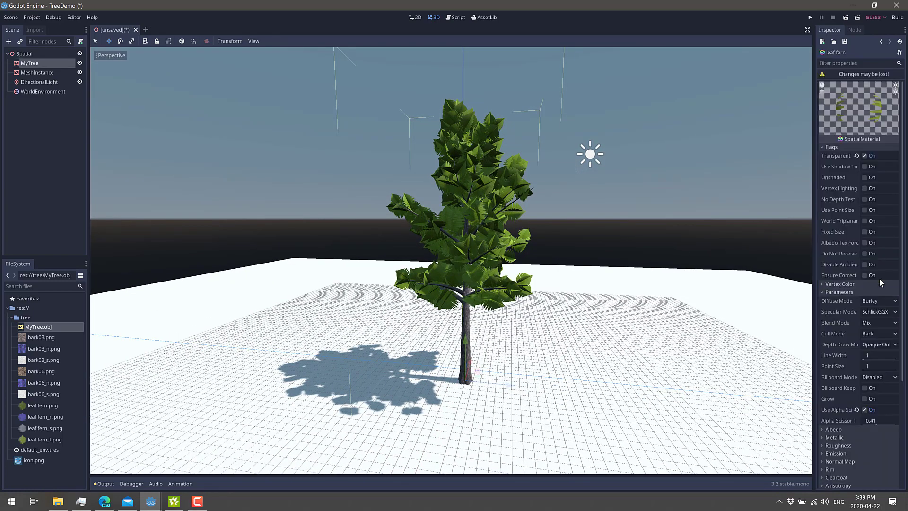
click(866, 155)
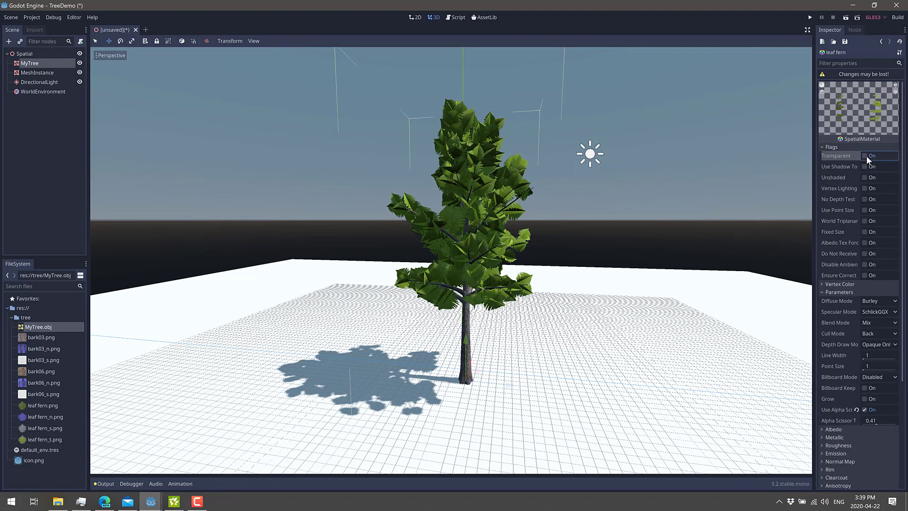
click(865, 409)
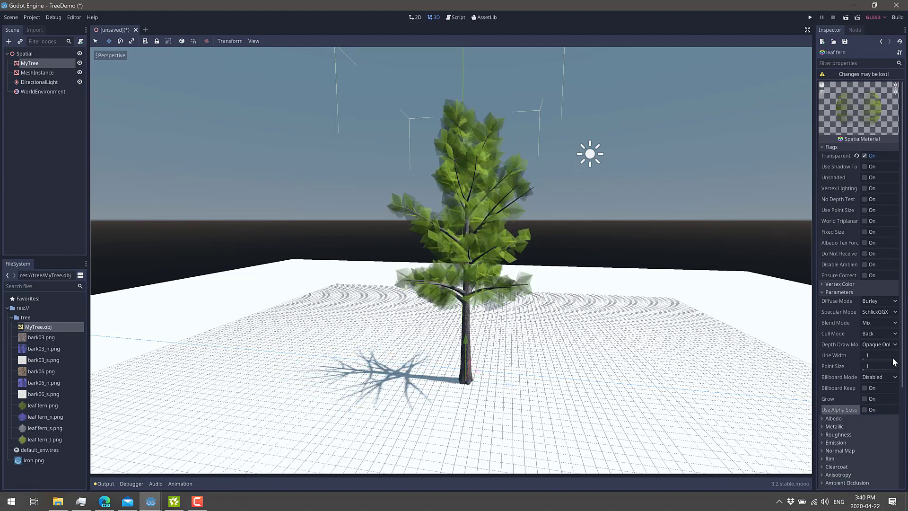
click(865, 409)
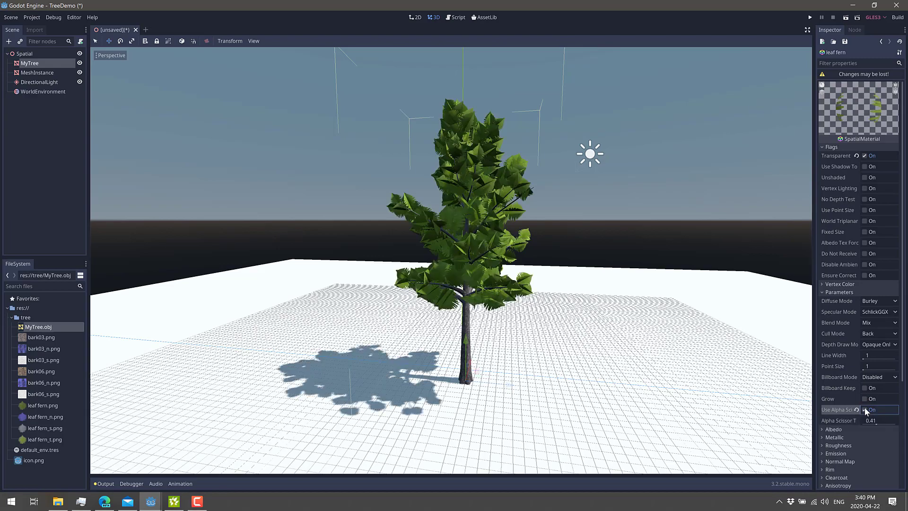
Compare the tree's leaf rendering in Godot from several angles with the original model in Tree It.
mouse_move(535, 347)
middle_down()
mouse_move(488, 356)
mouse_move(536, 352)
middle_up()
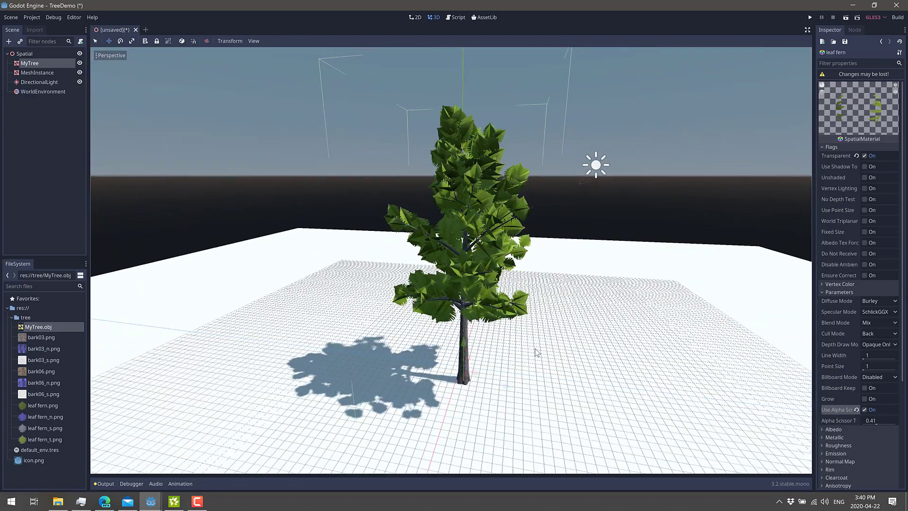
key(alt+Tab)
key(alt+Tab)
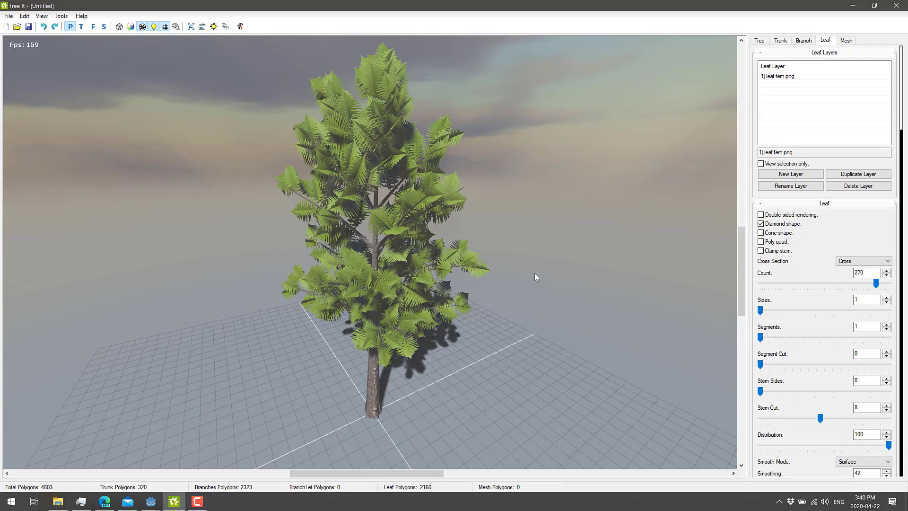
key(alt+Tab)
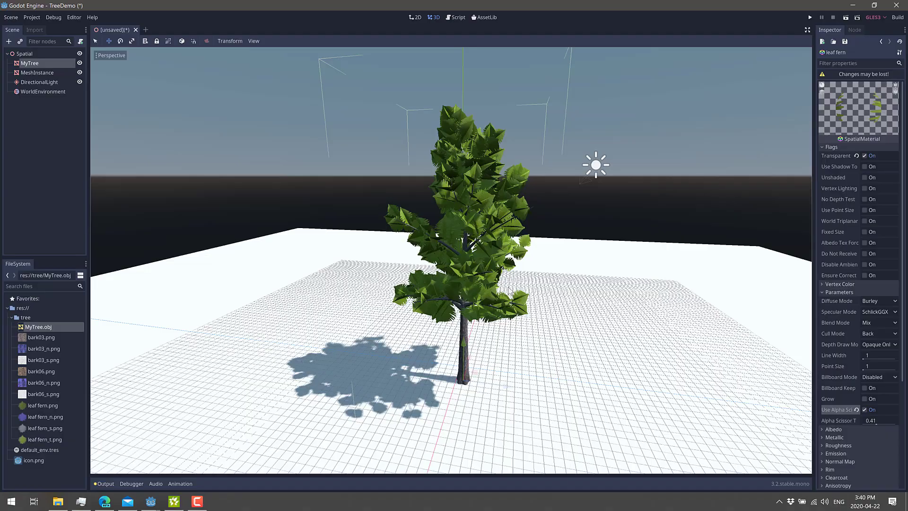
middle_drag(527, 299, 552, 294)
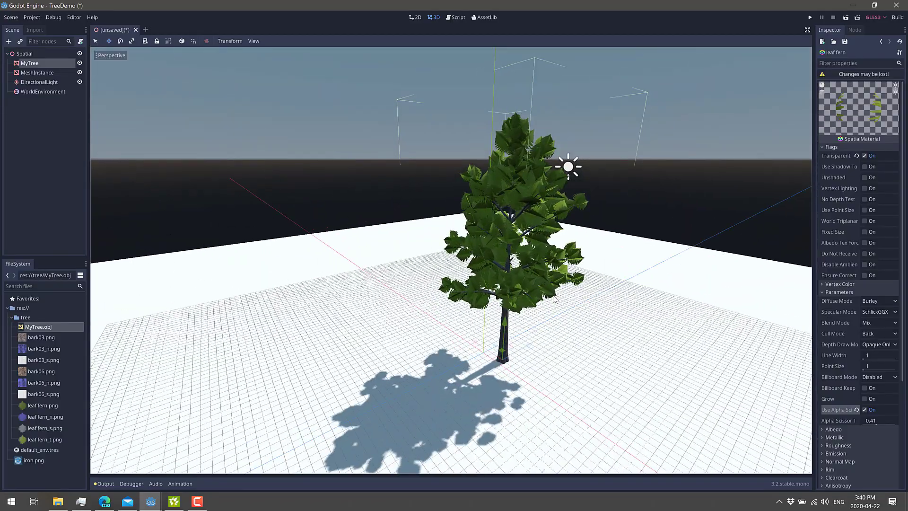
key(alt+Tab)
key(alt+Tab)
middle_drag(513, 266, 598, 300)
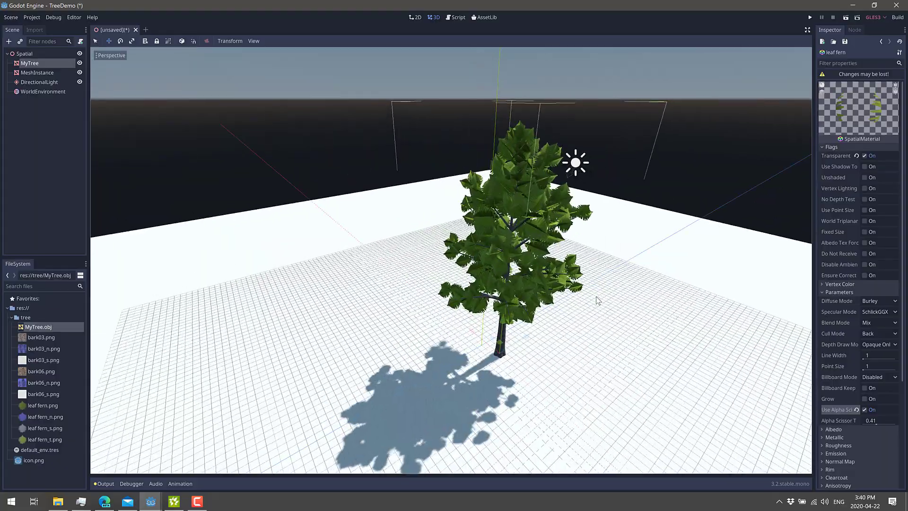
key(alt+Tab)
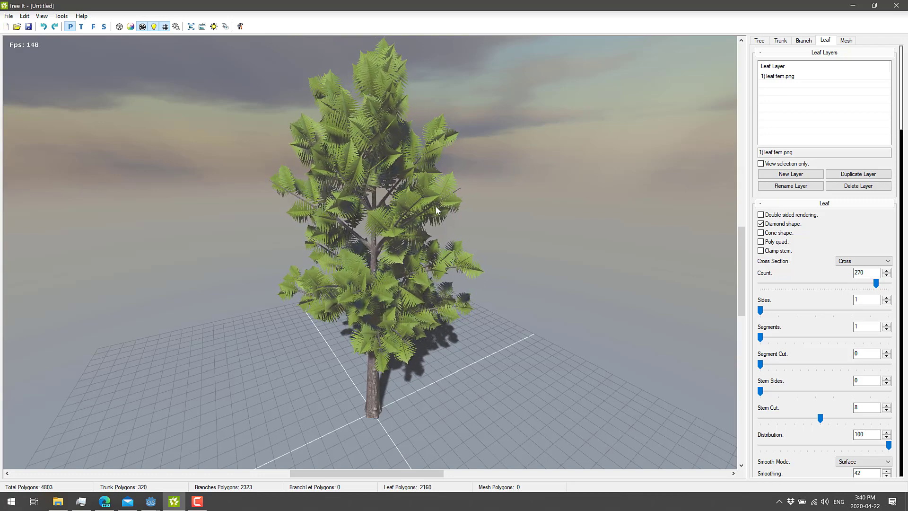
key(alt+Tab)
middle_drag(576, 250, 540, 251)
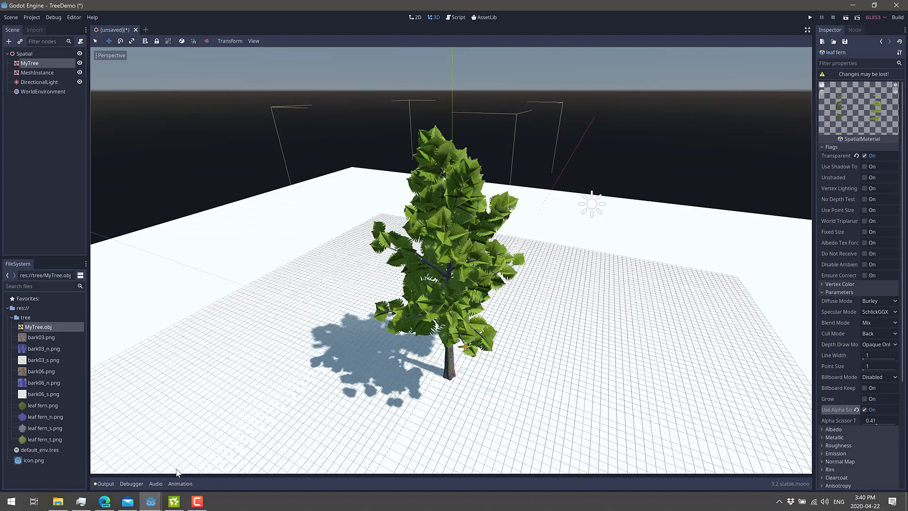
In Tree It, set the leaves' stem sides to 2, stem cut 9, color set Gray Scale, length increment 75, length curvature -68 and center length 115.
click(174, 501)
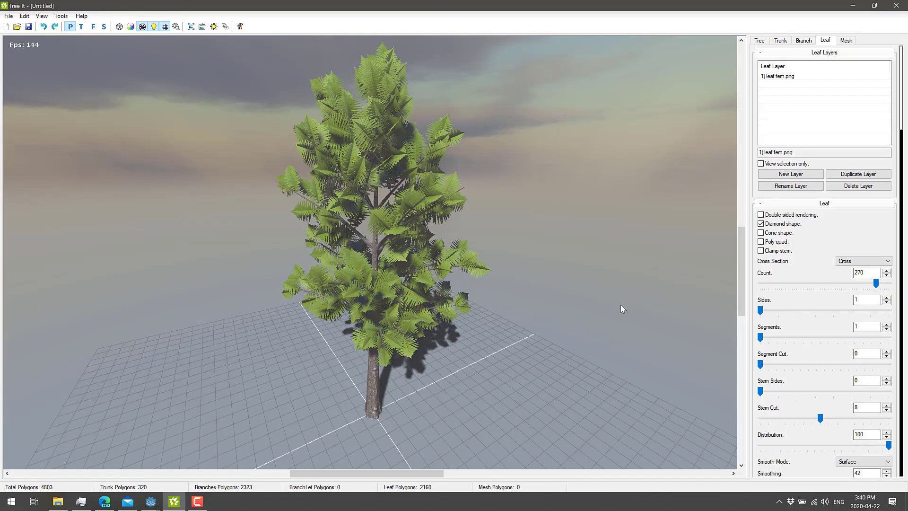
scroll(824, 255, down, 10)
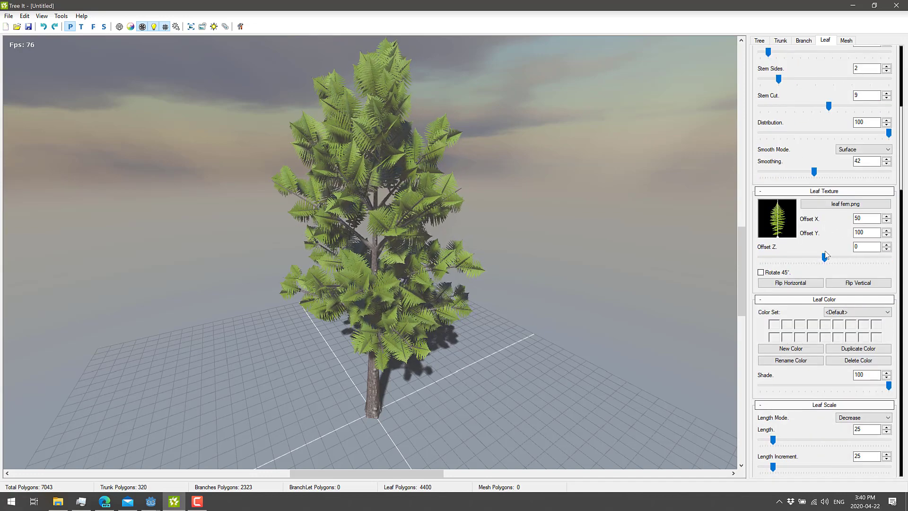
scroll(824, 255, down, 5)
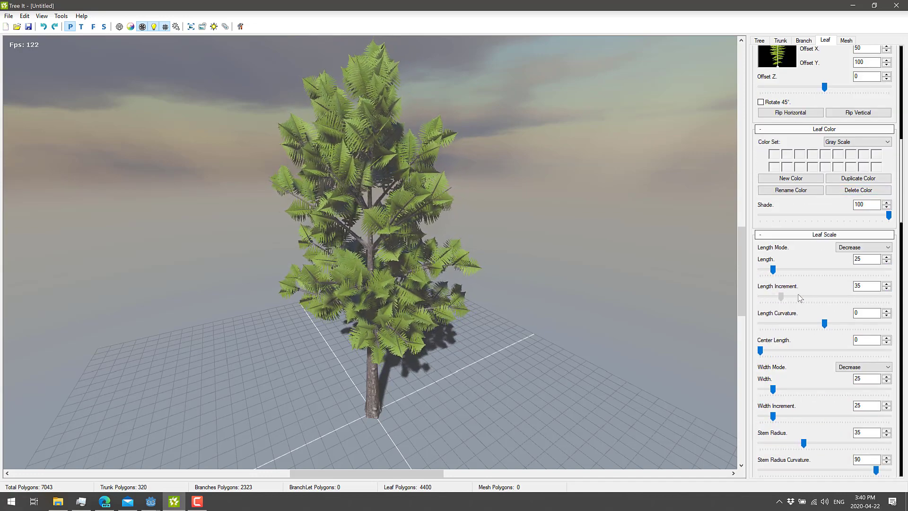
drag(798, 298, 819, 351)
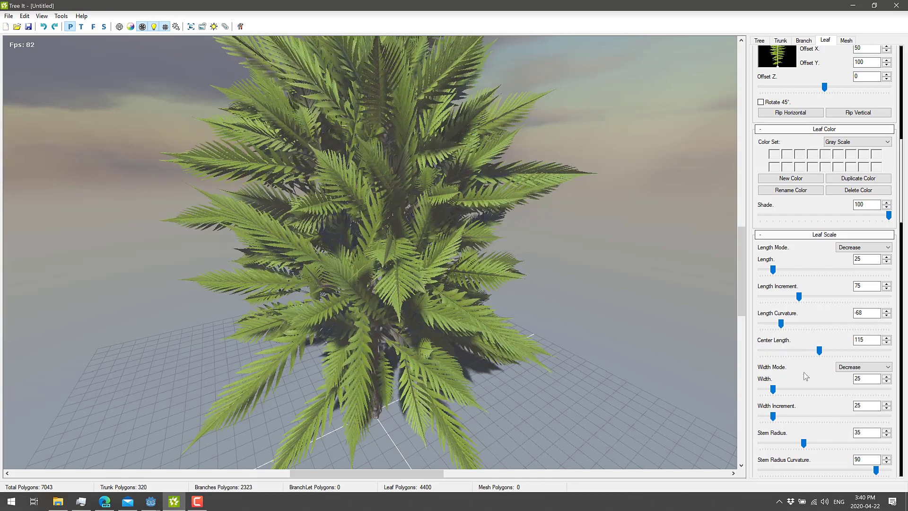
Set the leaf width to 55 and the width increment to 110.
scroll(804, 375, down, 3)
drag(775, 307, 817, 331)
scroll(814, 368, down, 1)
scroll(814, 369, down, 6)
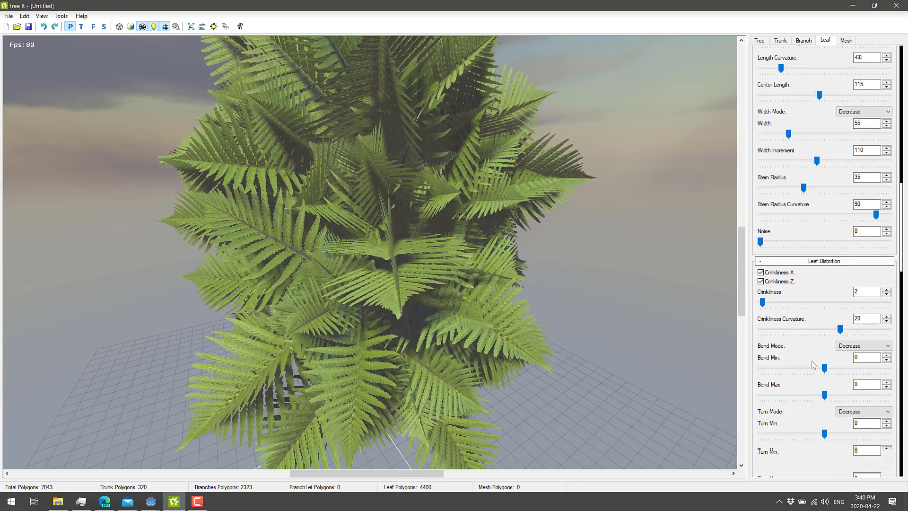
Set the leaves' crinkliness curvature to -12, side bend minimum to 6 and side bend maximum to 12.
drag(837, 301, 816, 321)
scroll(810, 325, down, 10)
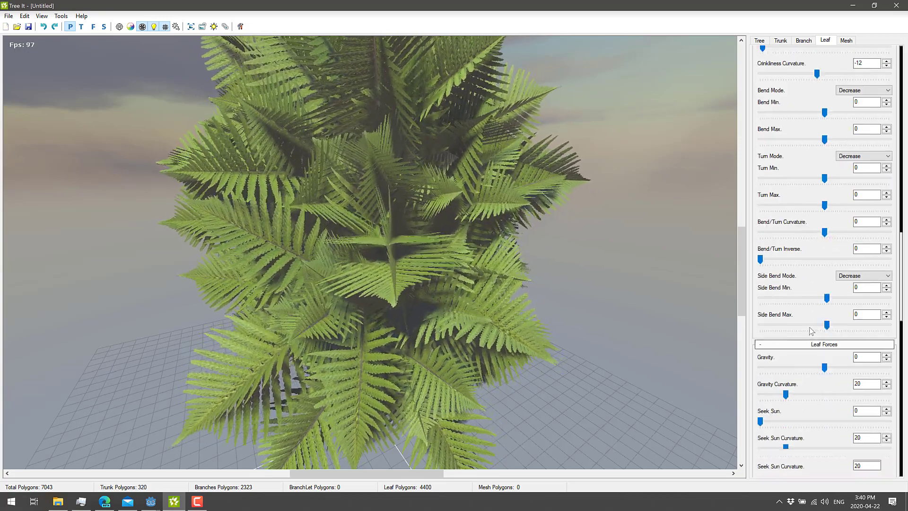
scroll(809, 326, down, 3)
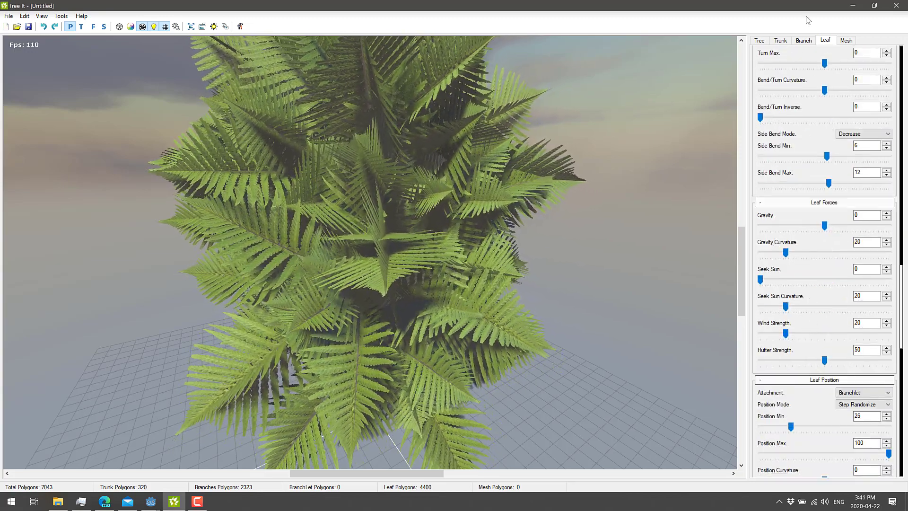
Set the branch count to 25 and the branchlets' count to 66, segments to 9, sides to 9, side divisions to 5 and split count to 6.
click(803, 41)
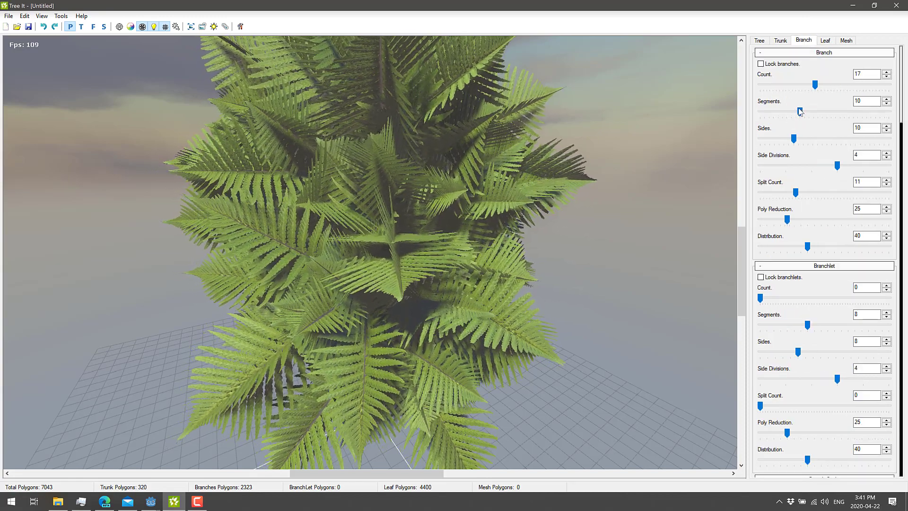
drag(814, 88, 841, 85)
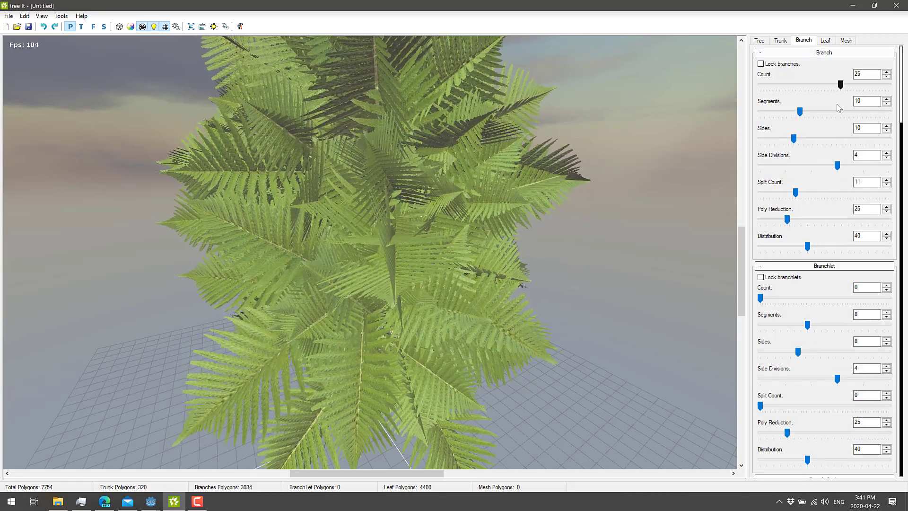
scroll(803, 325, down, 3)
scroll(804, 325, down, 1)
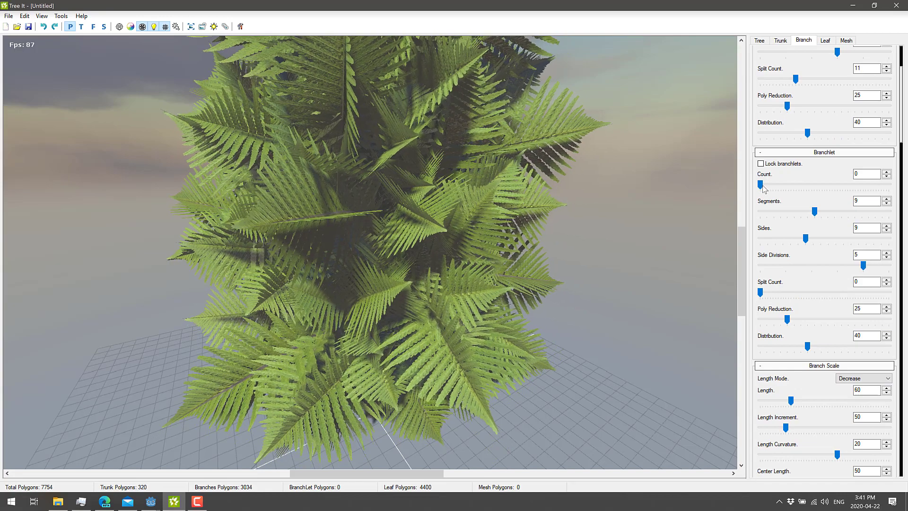
drag(760, 184, 816, 184)
scroll(826, 304, down, 3)
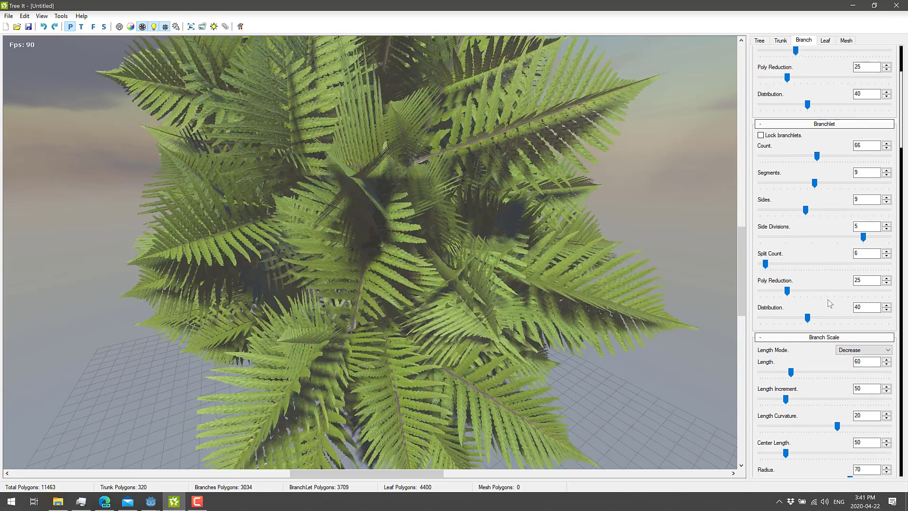
Set the branch length to 120 in the branch scale settings.
drag(790, 315, 821, 315)
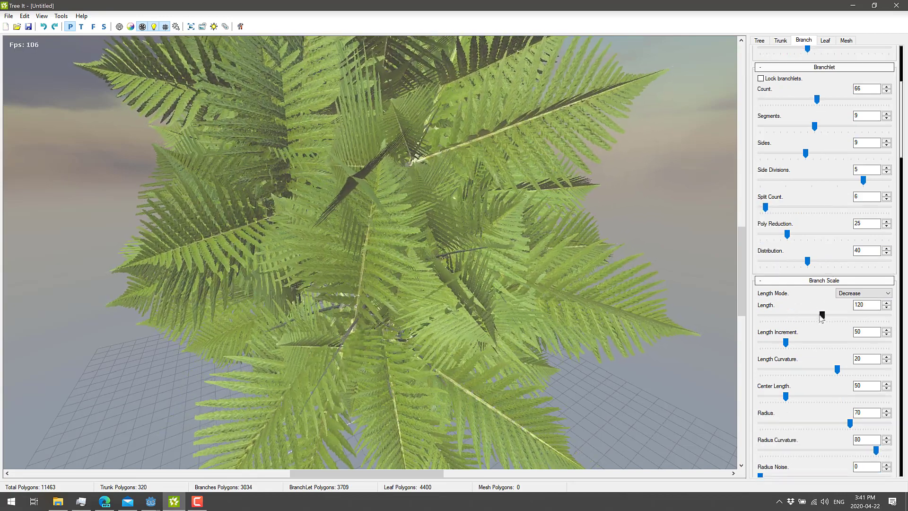
scroll(820, 308, down, 2)
scroll(381, 287, down, 10)
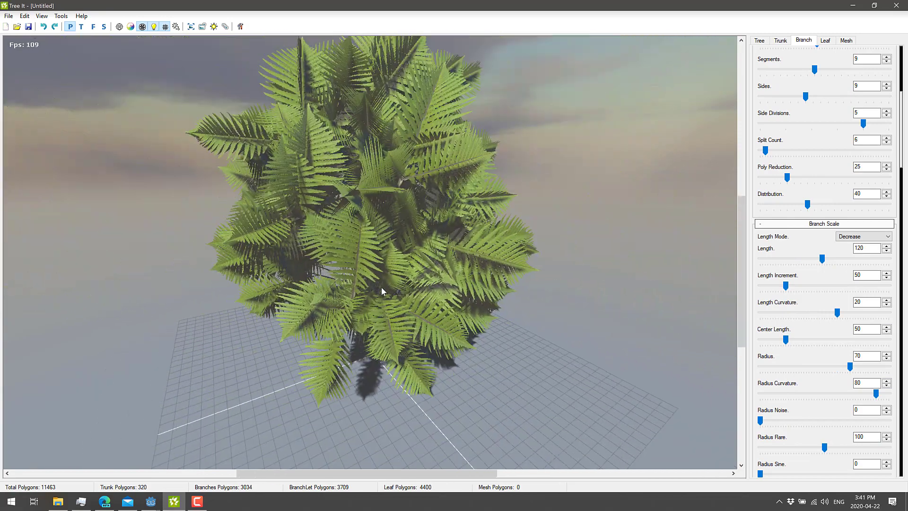
Export the tree in Wavefront OBJ format, overwriting MyTree.obj in the TreeDemo tree folder.
click(8, 17)
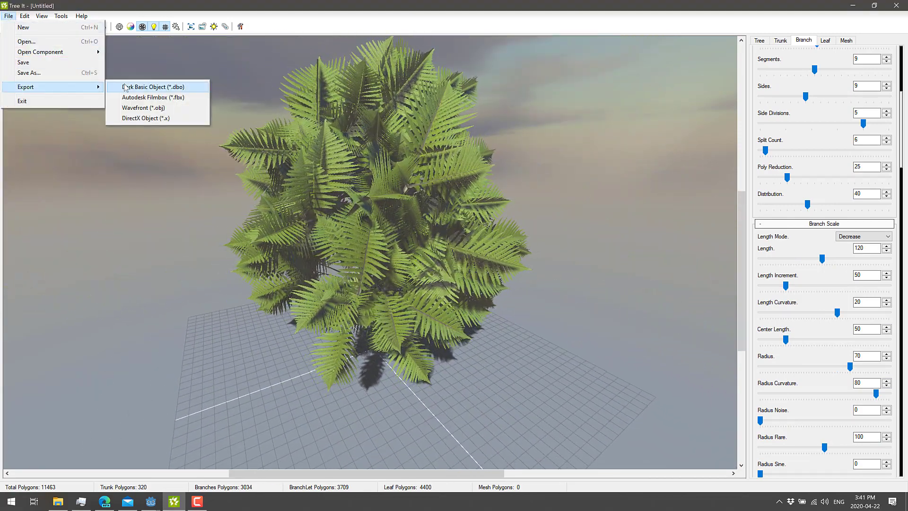
click(142, 108)
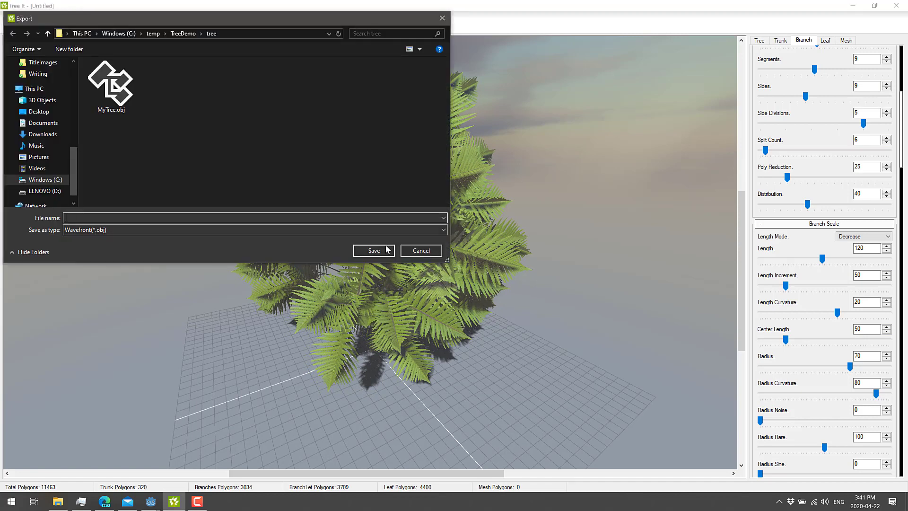
double_click(118, 92)
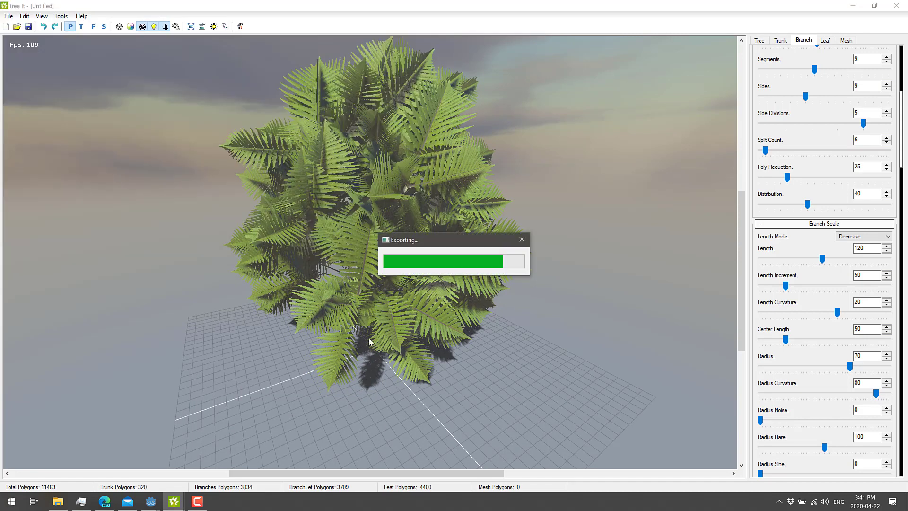
Switch to the Godot editor and examine the updated MyTree model and its shadow from different distances and angles.
mouse_move(151, 501)
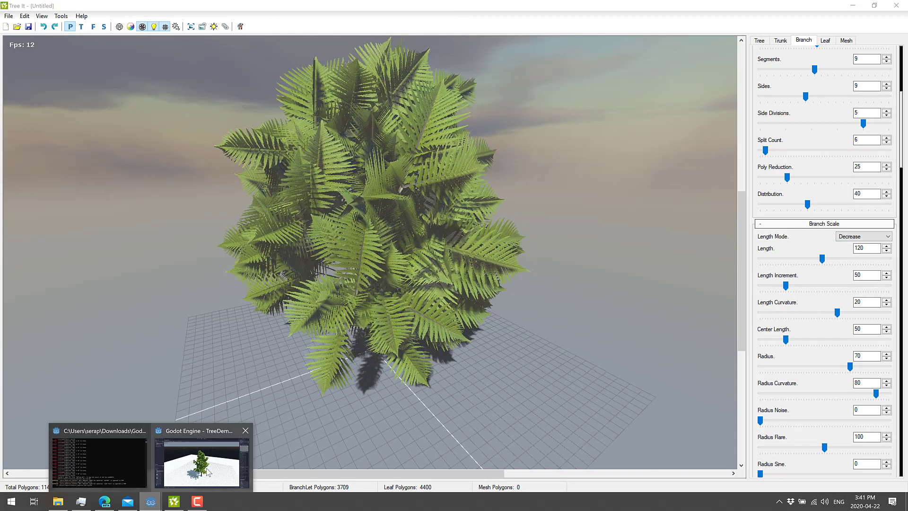
click(206, 468)
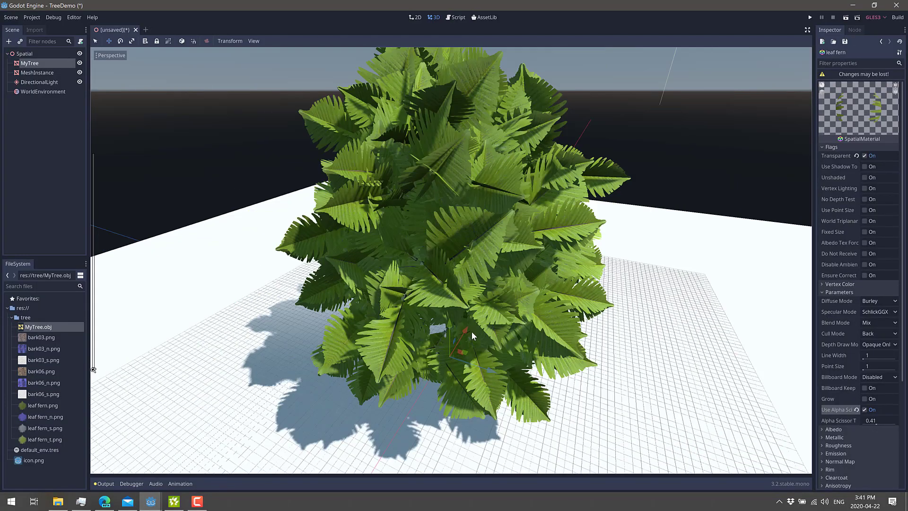
scroll(472, 333, down, 5)
scroll(472, 333, up, 4)
middle_drag(472, 334, 504, 327)
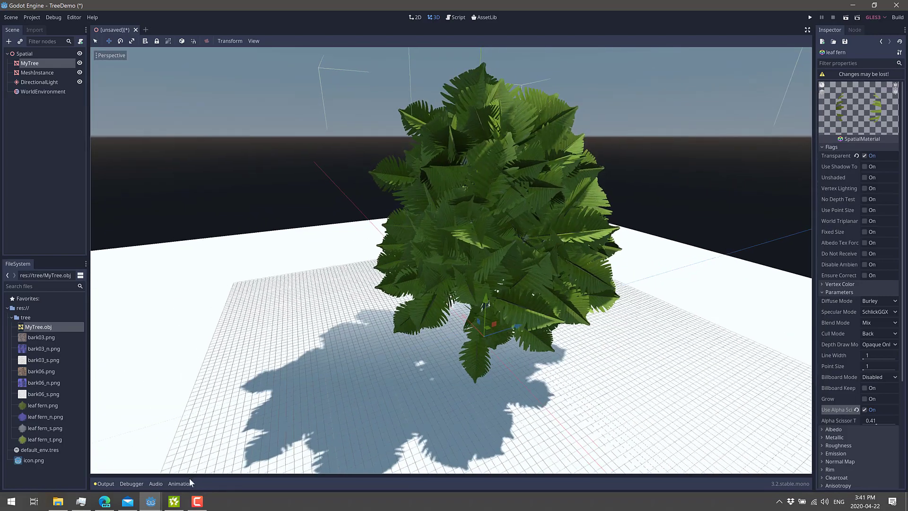
Return to Tree It and set the tree's general seed to 245.
click(176, 499)
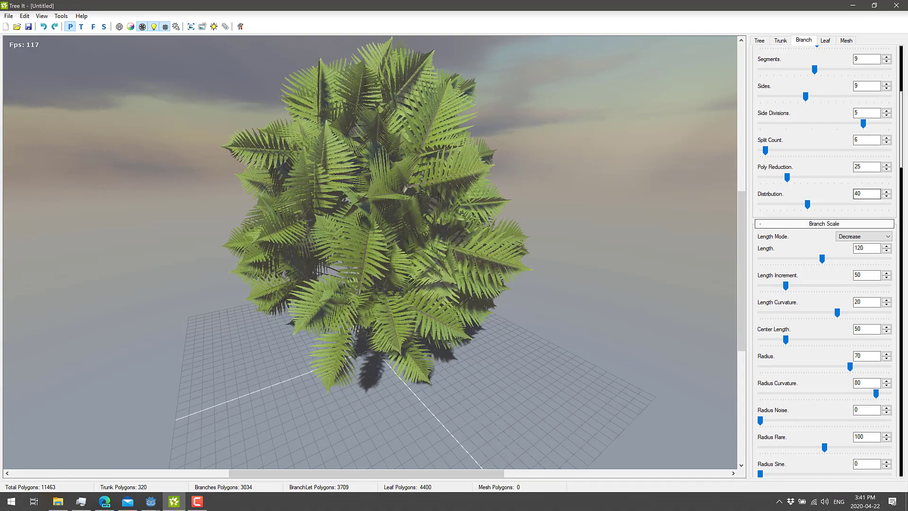
click(759, 42)
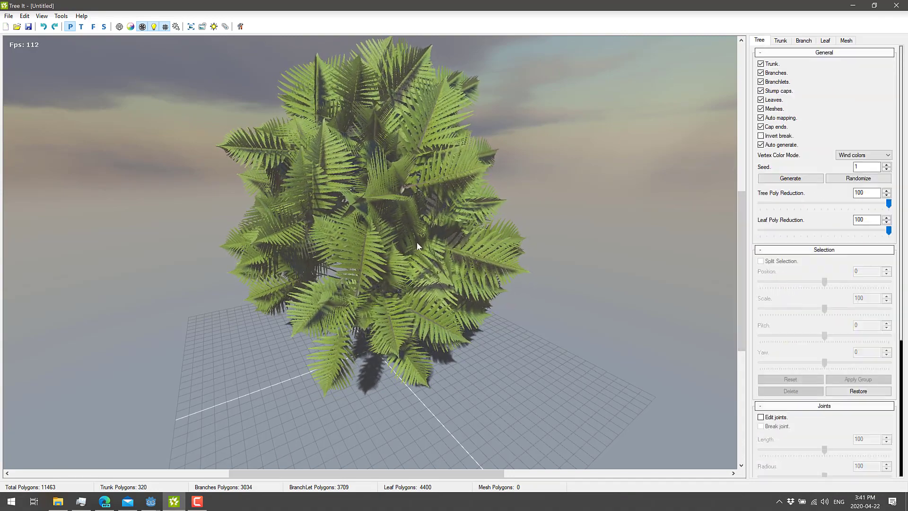
drag(390, 360, 514, 355)
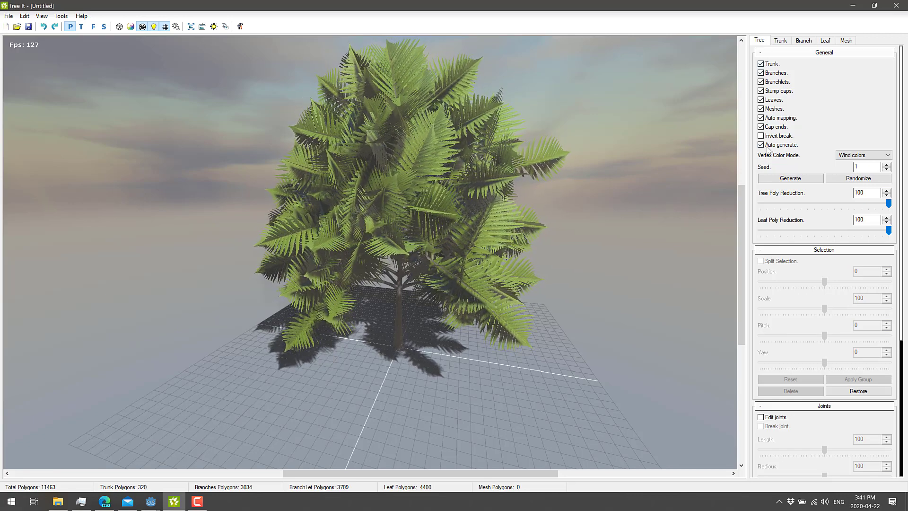
double_click(860, 166)
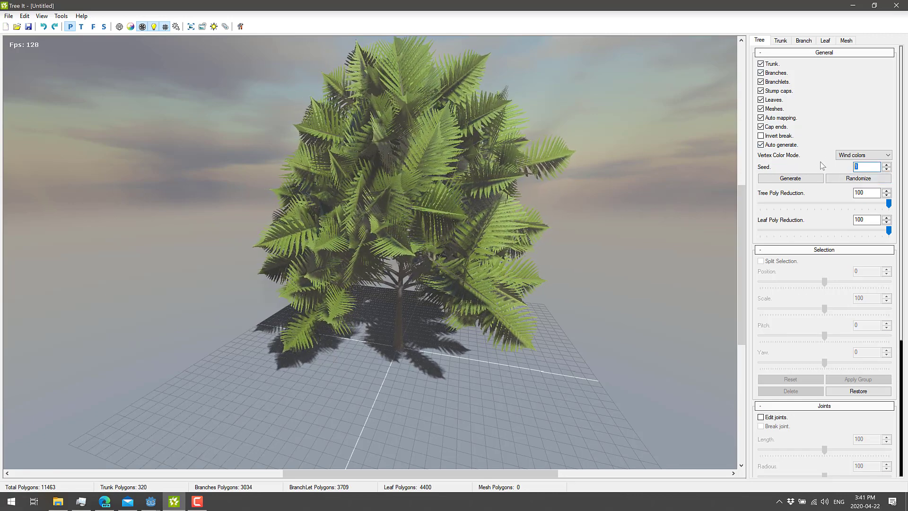
text(245)
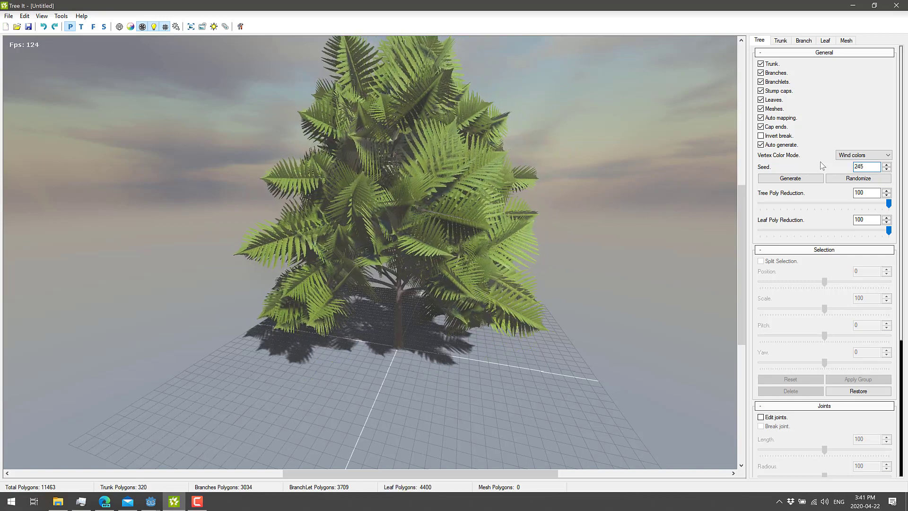
Randomize the tree's seed three times and inspect the regenerated tree from another side.
click(861, 179)
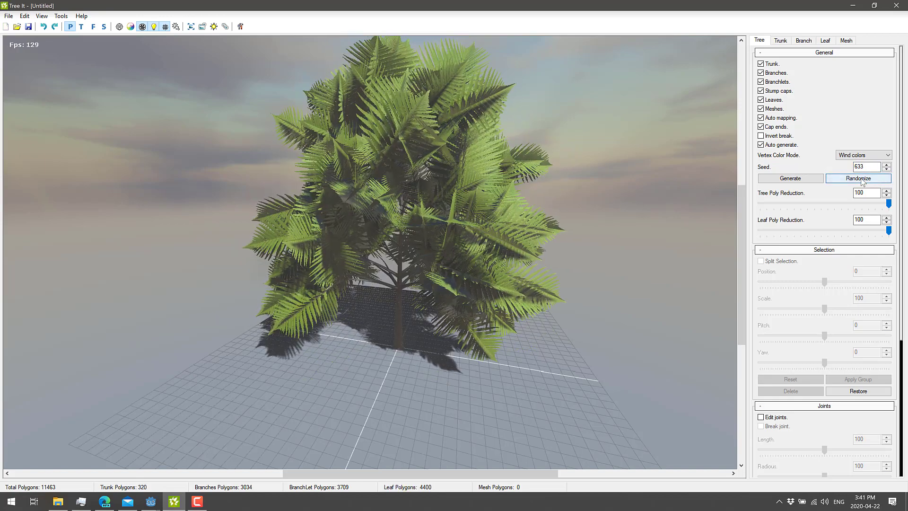
click(862, 179)
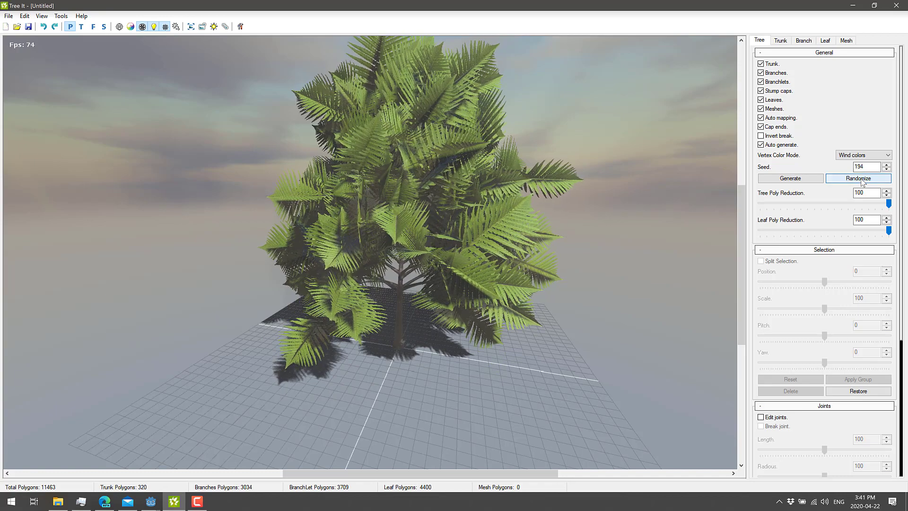
click(861, 180)
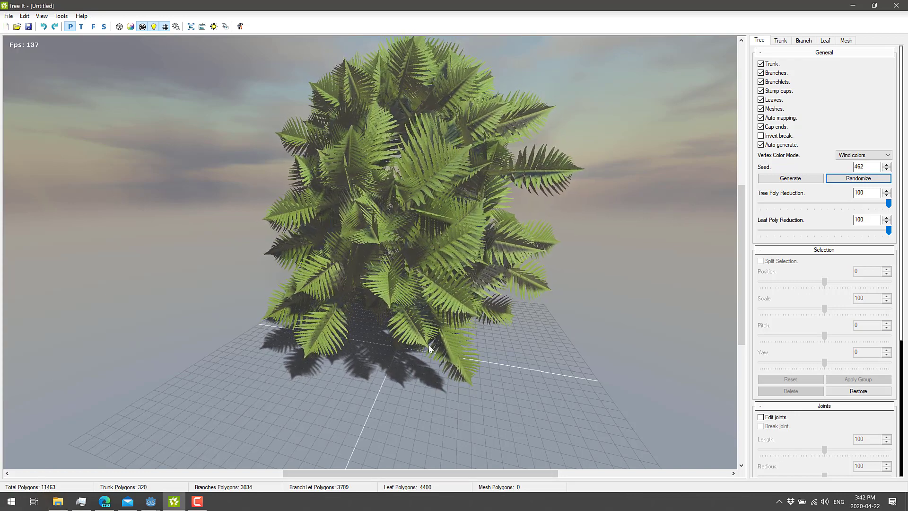
drag(386, 372, 473, 371)
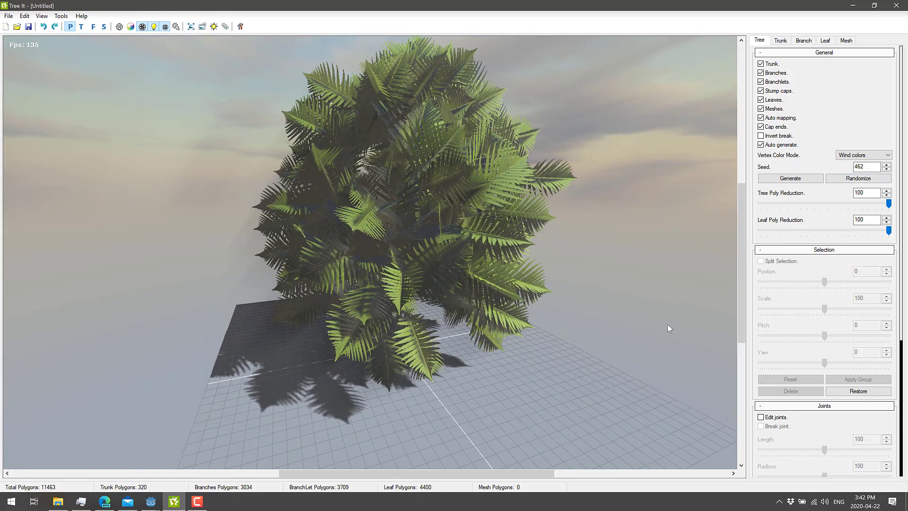
Lower the tree and leaf poly reduction to 45 each, and further down to 10 each.
drag(888, 204, 814, 203)
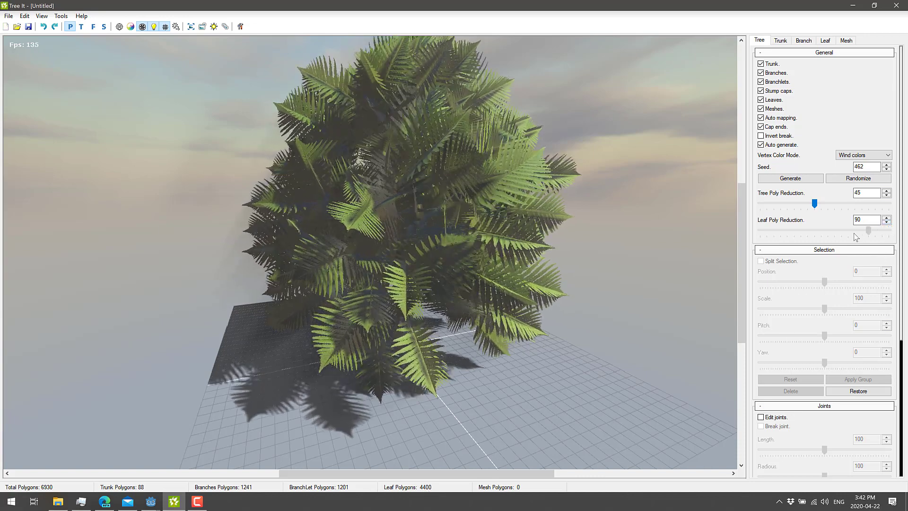
drag(855, 236, 818, 236)
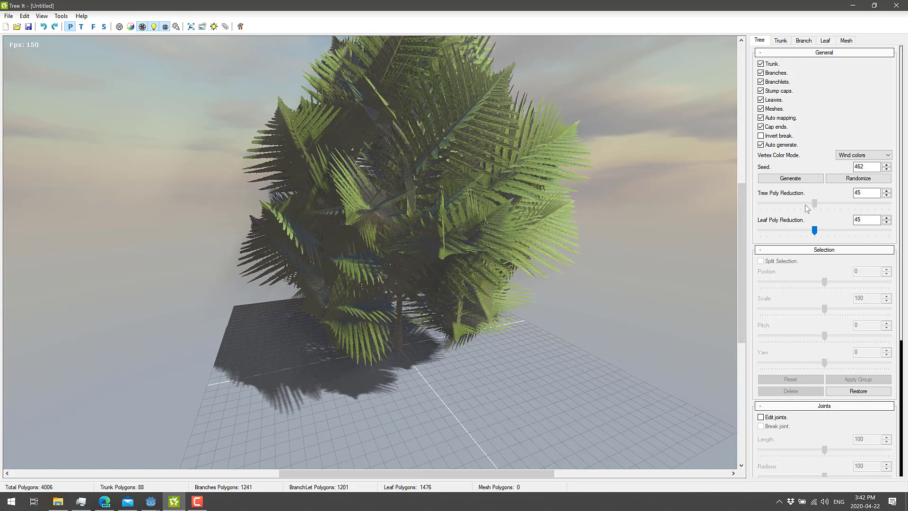
drag(814, 202, 767, 204)
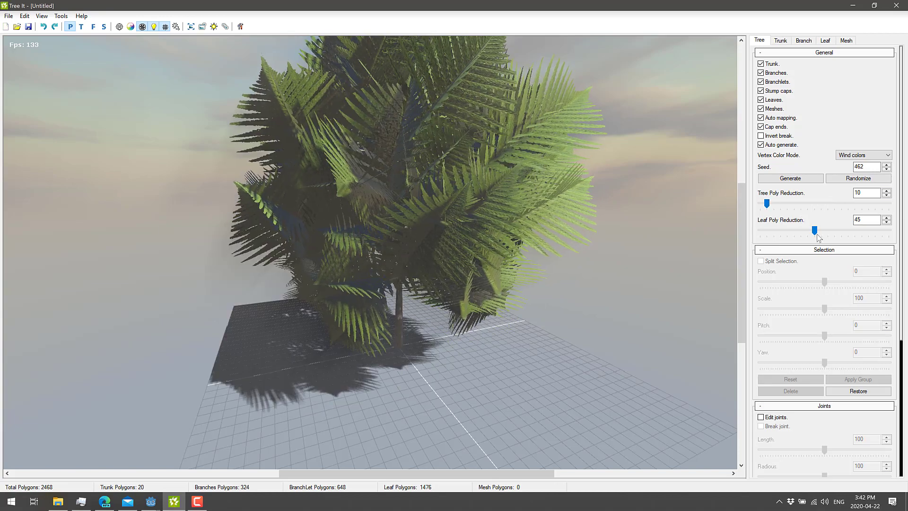
drag(814, 231, 768, 230)
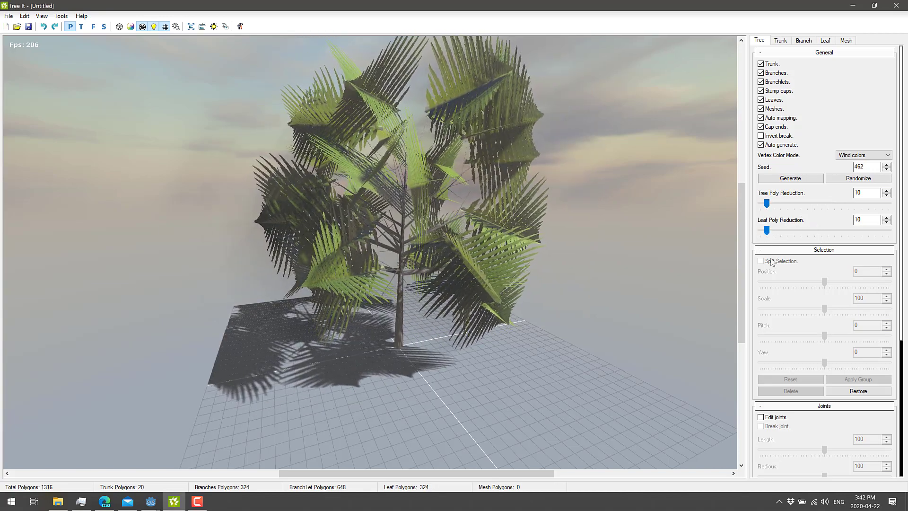
Raise the tree and leaf poly reduction to 55 each, and bring both back up to 100.
click(813, 203)
drag(767, 230, 827, 230)
click(821, 204)
click(886, 190)
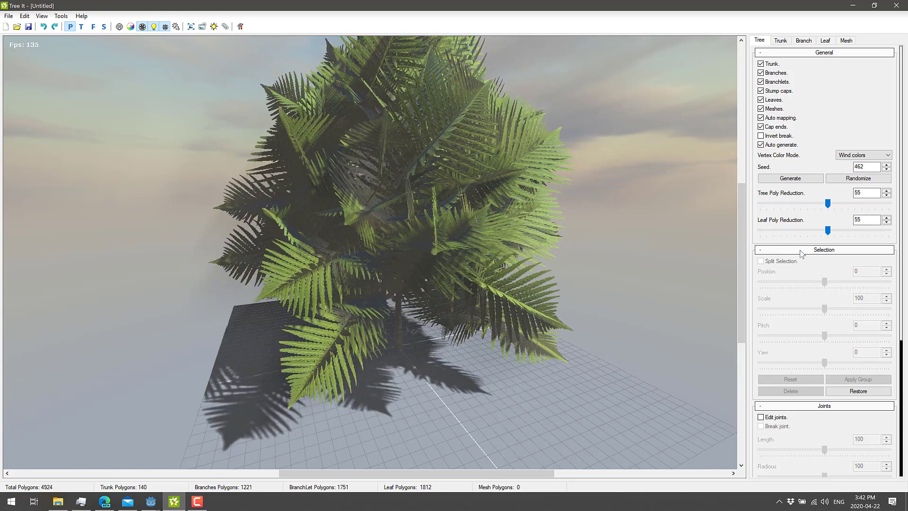
drag(834, 203, 888, 203)
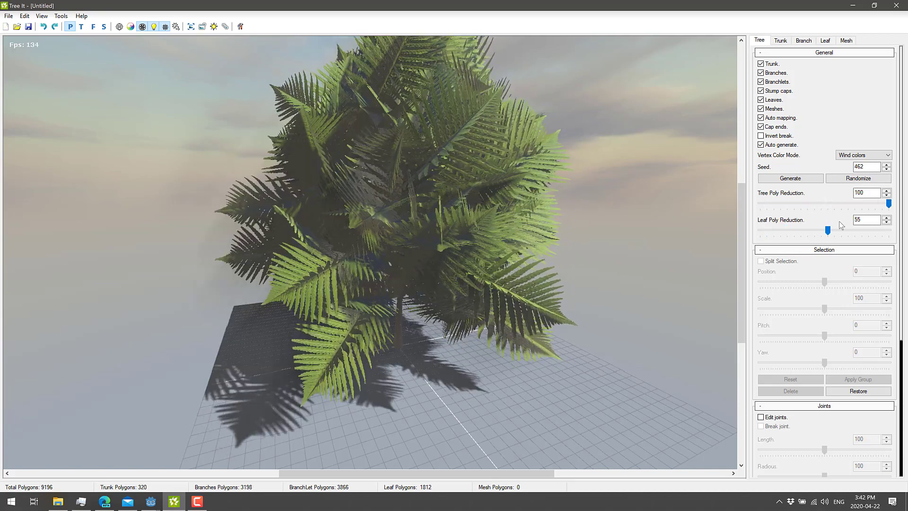
drag(827, 230, 888, 230)
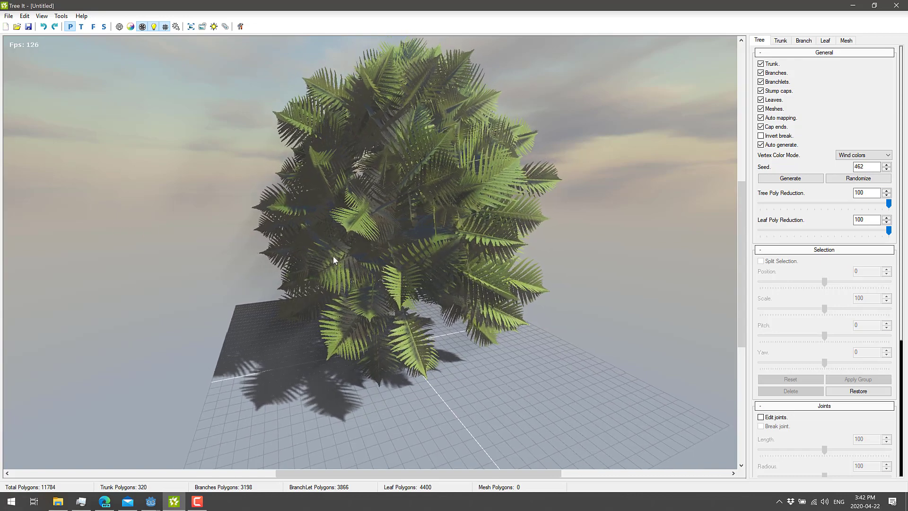
Switch to the browser and look through the Tree It page's address, feature overview, downloads and gallery.
click(105, 502)
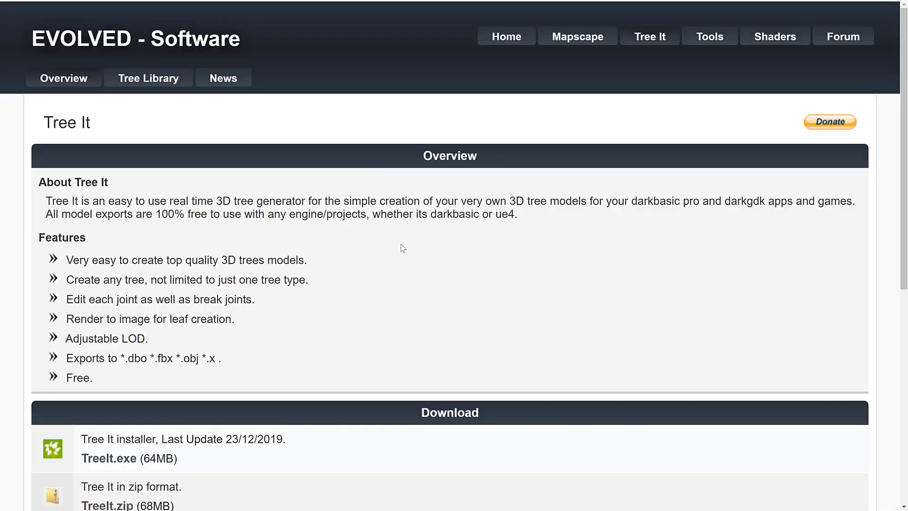
key(F11)
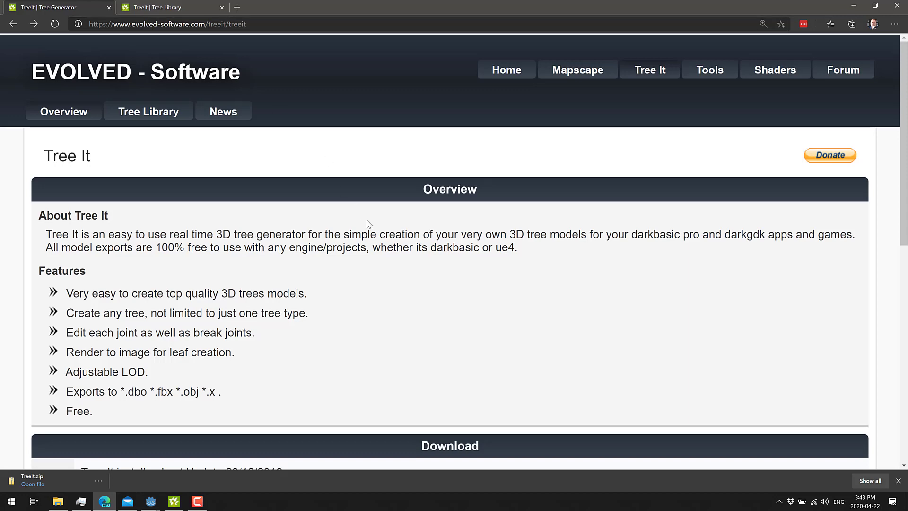
key(F11)
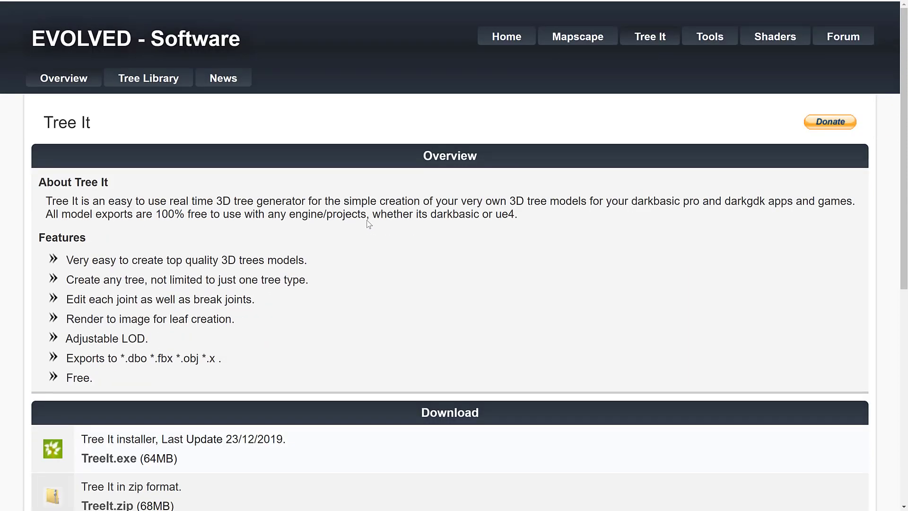
scroll(385, 310, down, 6)
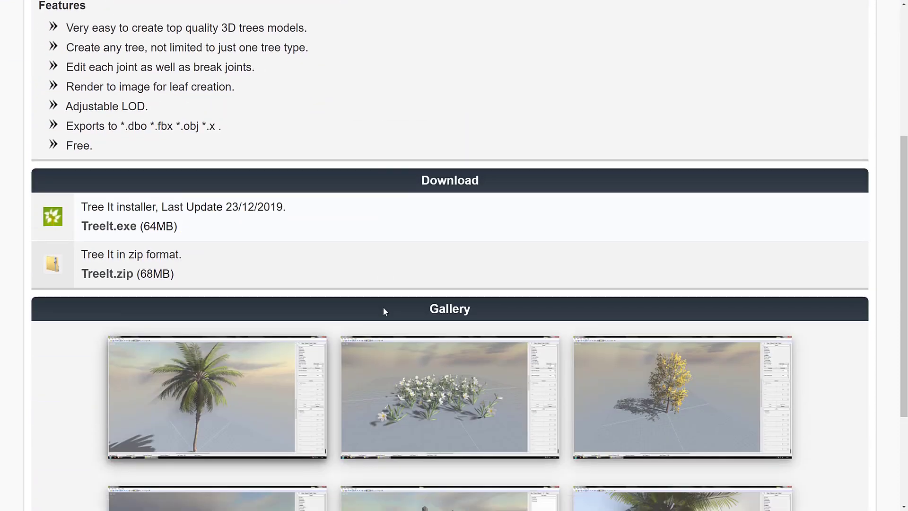
scroll(383, 310, down, 1)
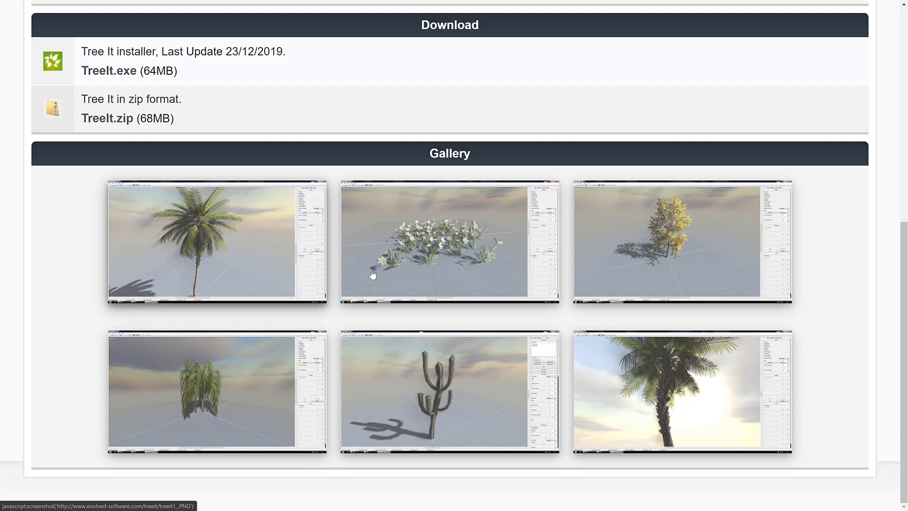
Look through the downloadable tree samples on the Tree It site's Tree Library page, and return to the Tree It overview page.
scroll(363, 270, up, 5)
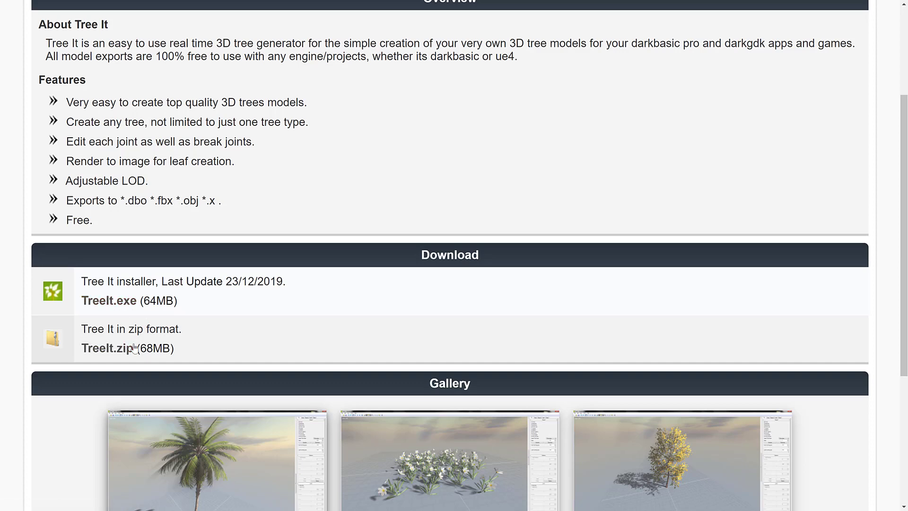
scroll(223, 334, up, 3)
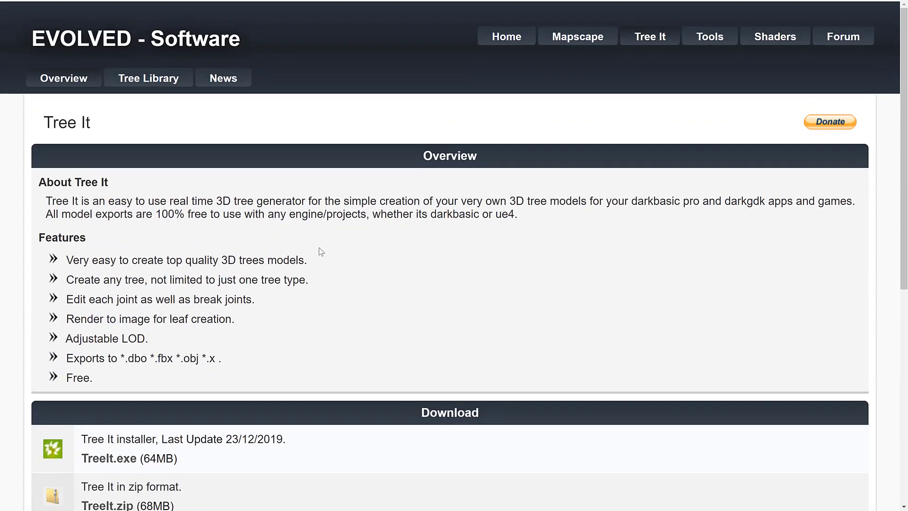
scroll(368, 269, down, 3)
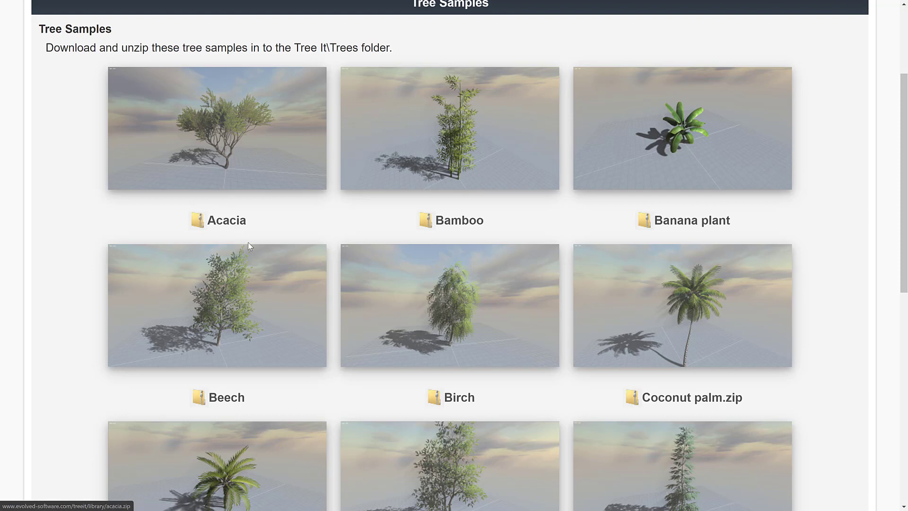
scroll(329, 282, down, 1)
scroll(329, 279, down, 10)
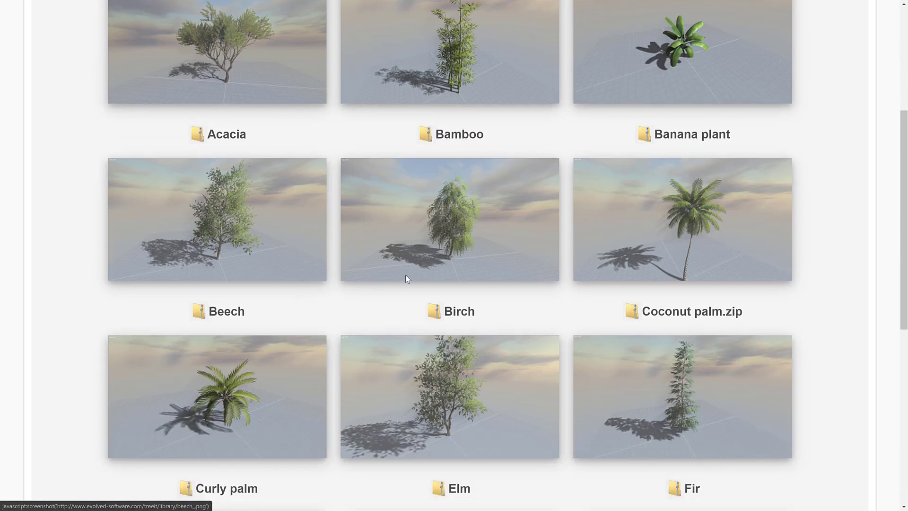
scroll(331, 326, down, 1)
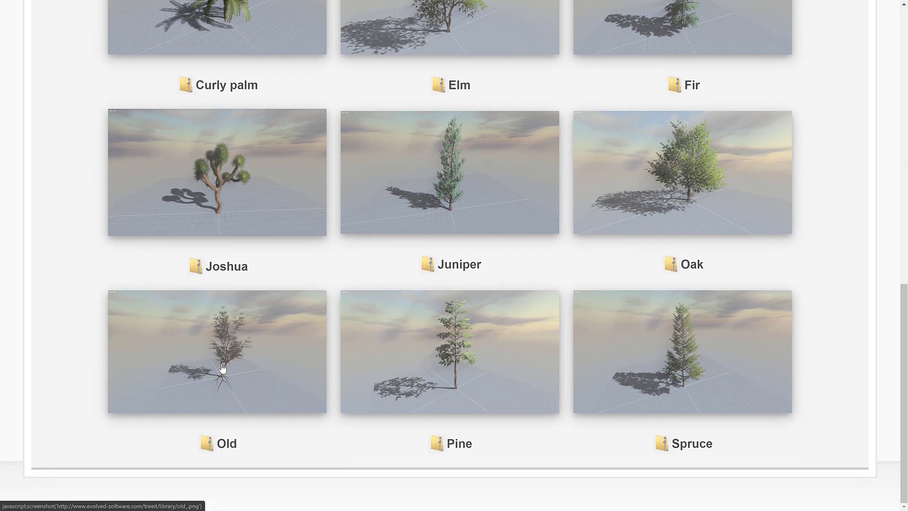
scroll(513, 342, up, 7)
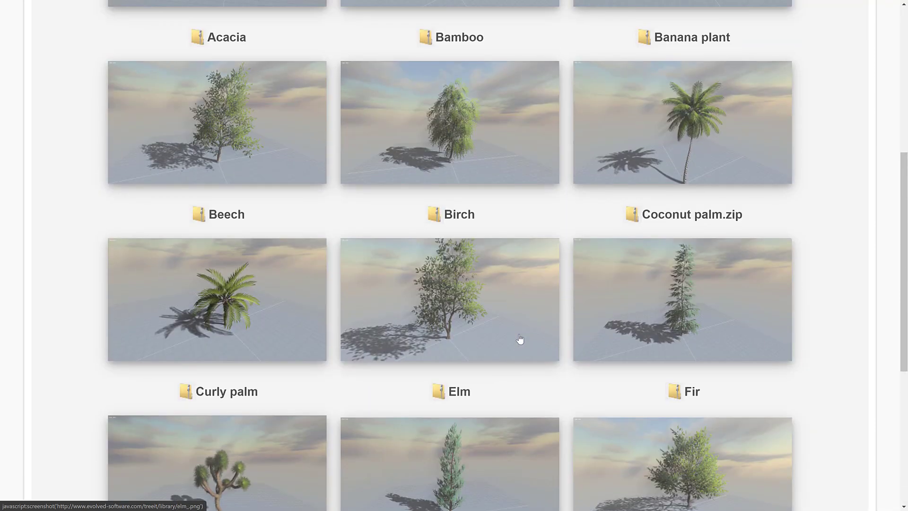
scroll(520, 339, up, 8)
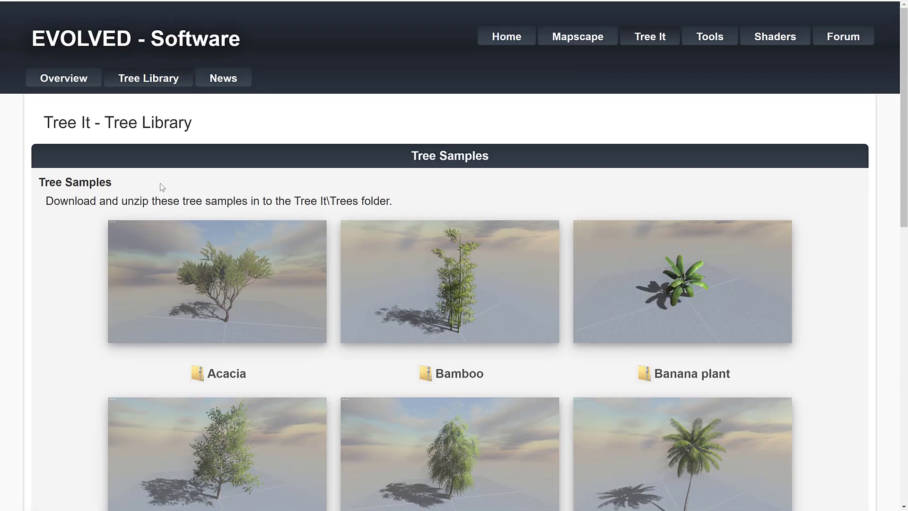
key(alt+Left)
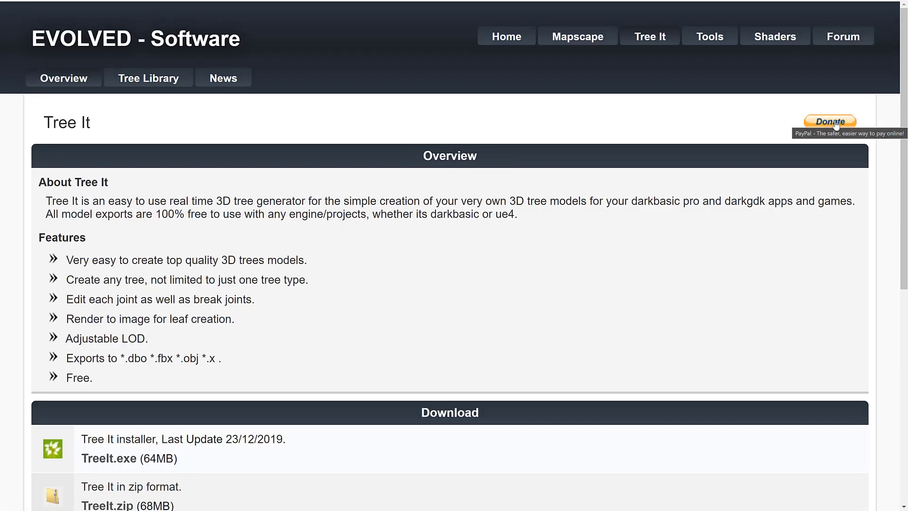